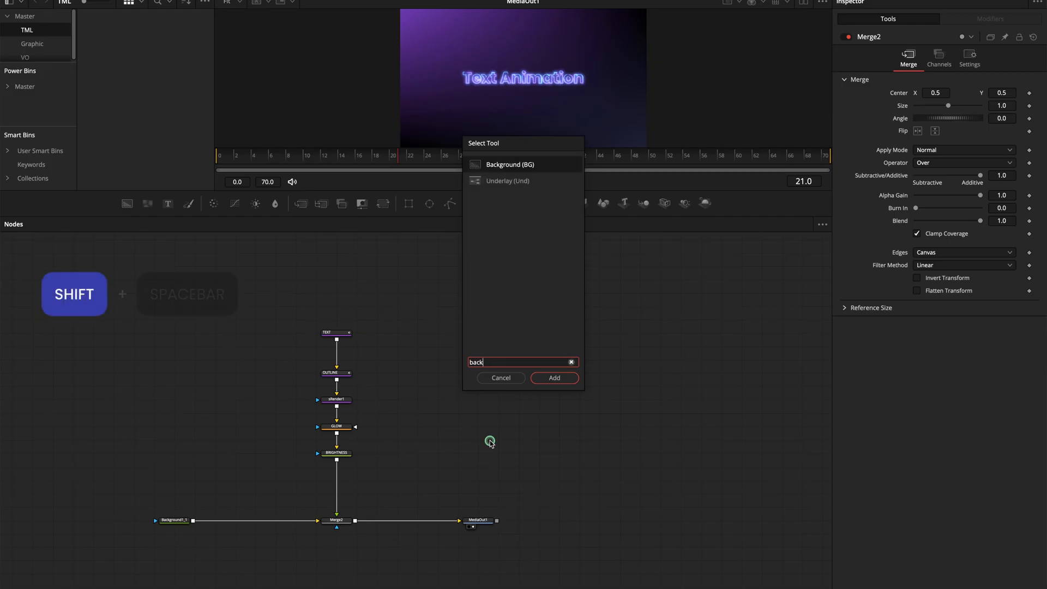
Add a Background node and set its colour type to Four Corner.
key("Return")
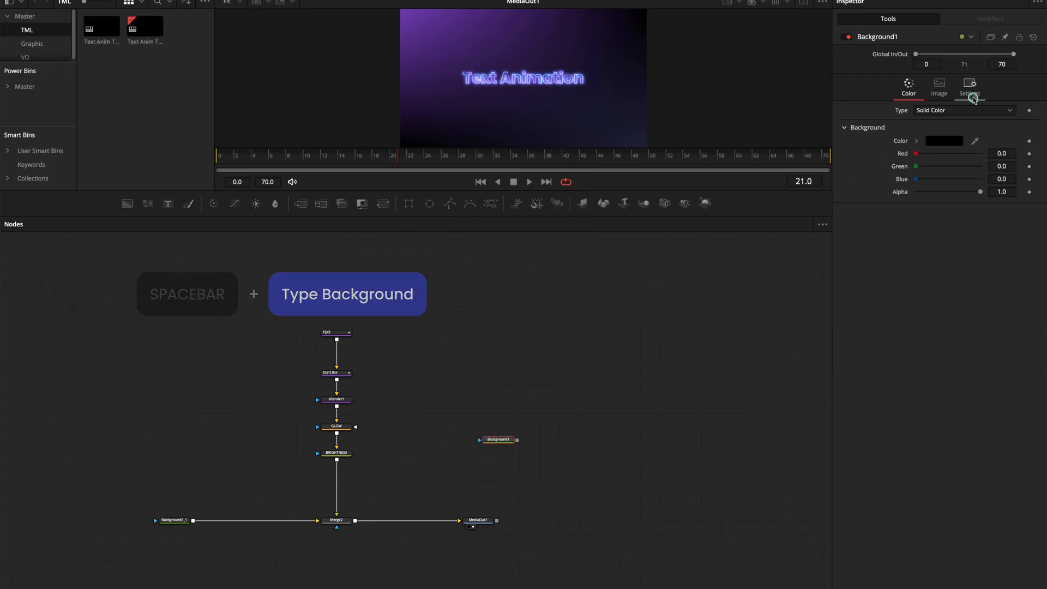
left_click(964, 110)
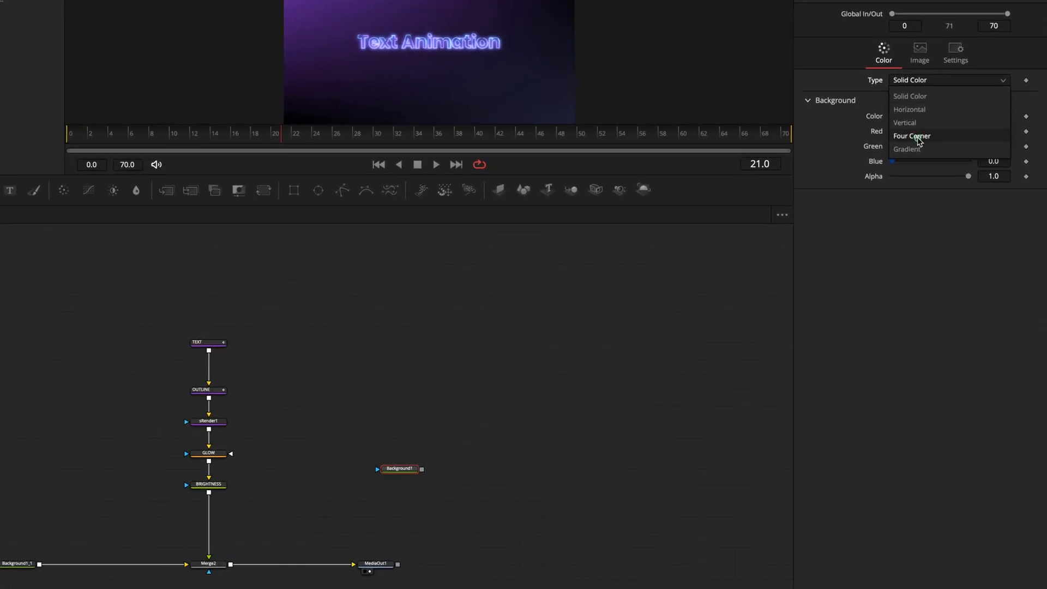
left_click(919, 140)
Colour the background's top-left corner purple and its bottom-right corner dark navy blue.
left_click(926, 116)
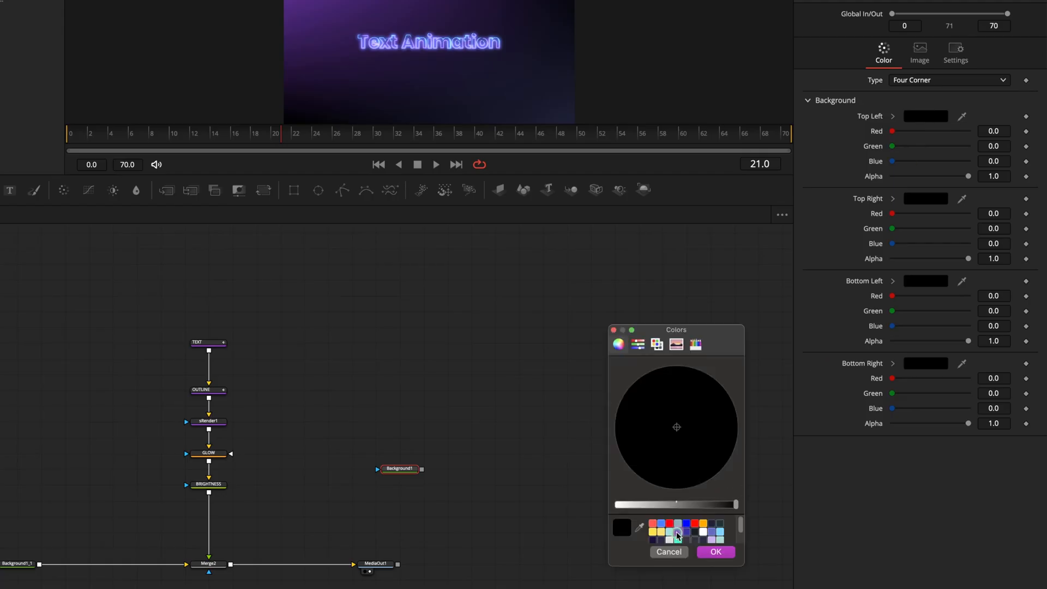
left_click(678, 532)
left_click(715, 551)
left_click(925, 363)
left_click(712, 523)
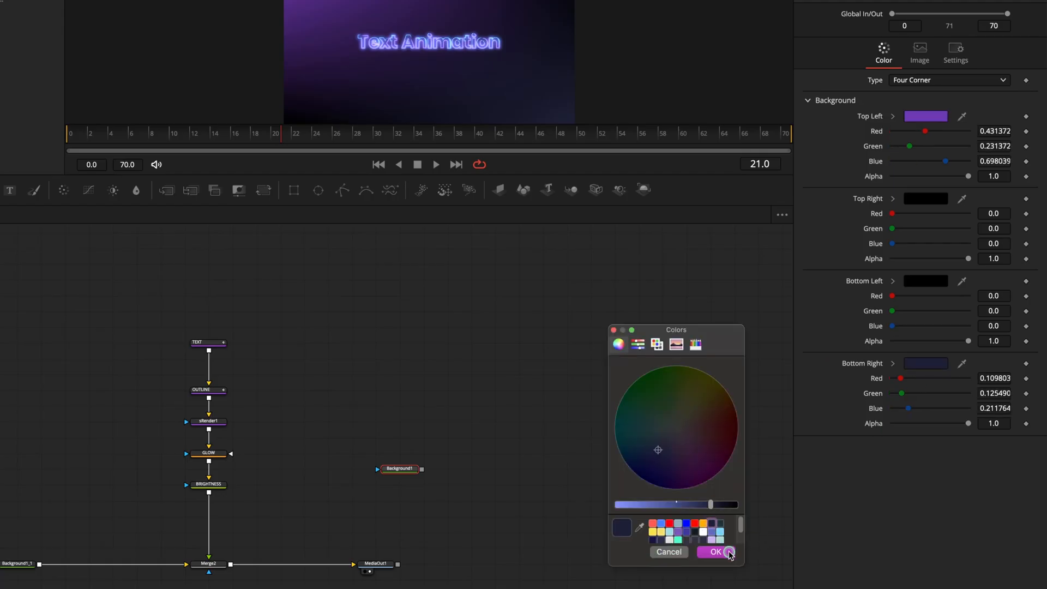
left_click(715, 551)
Add an sText node and enter "Text Animation" as its text.
key("shift+space")
type("stext")
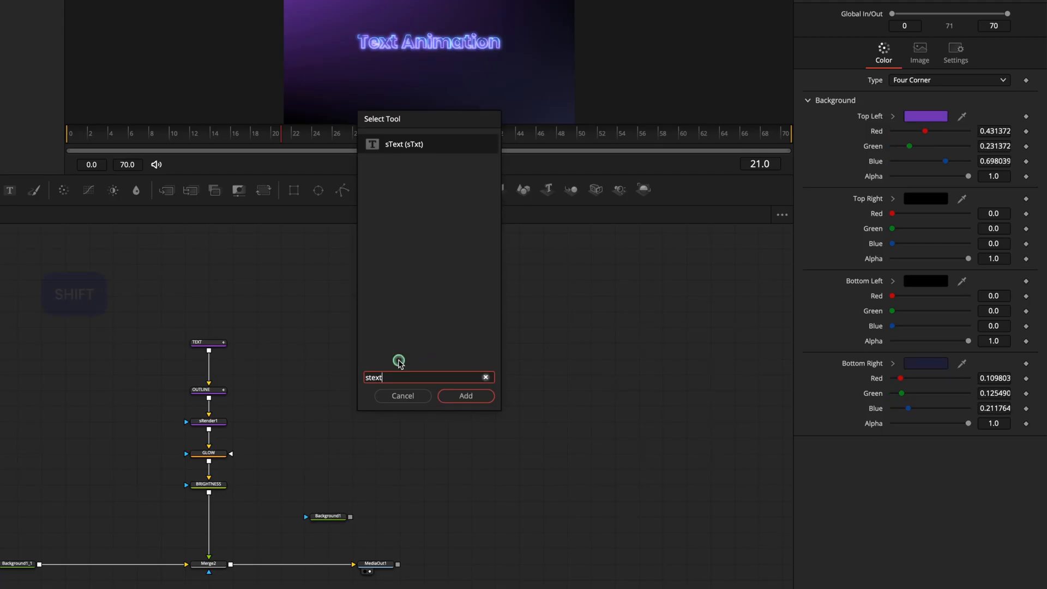
key("Return")
left_click(832, 85)
type("Text ")
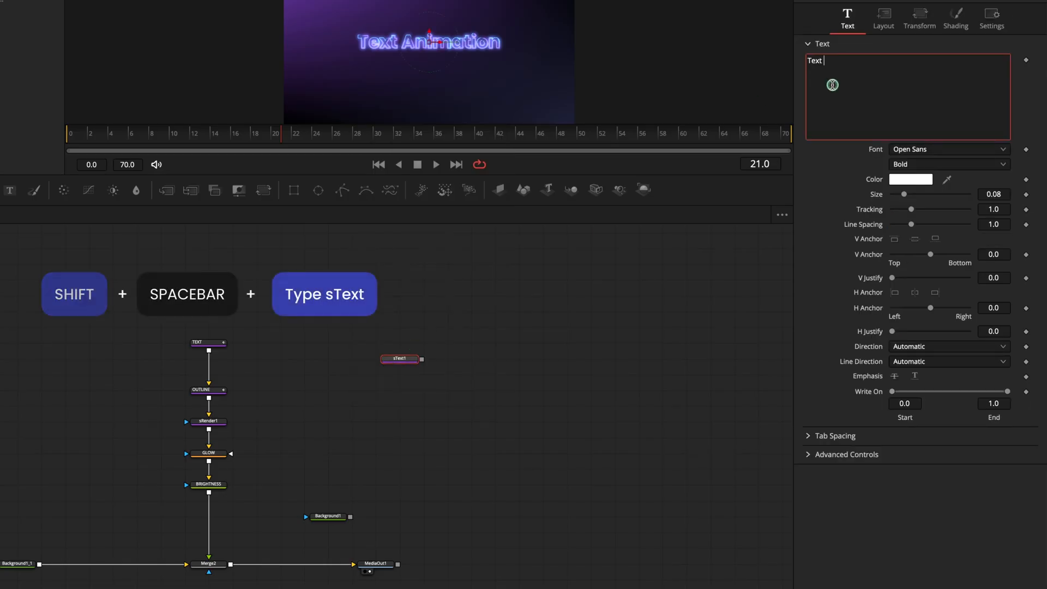
type("Animation")
Set the text's font to Poppins and its colour to purple.
left_click(914, 149)
type("pop")
key("Return")
left_click(910, 179)
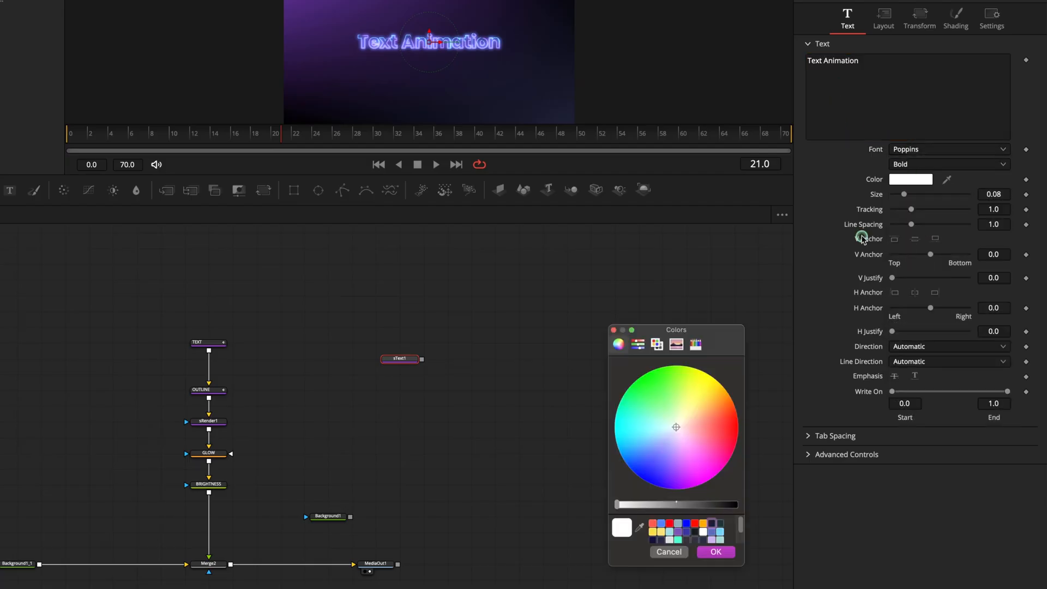
left_click(681, 533)
left_click(715, 551)
Enable the text's second shading element, Red Outline, and colour it light blue.
left_click(401, 358)
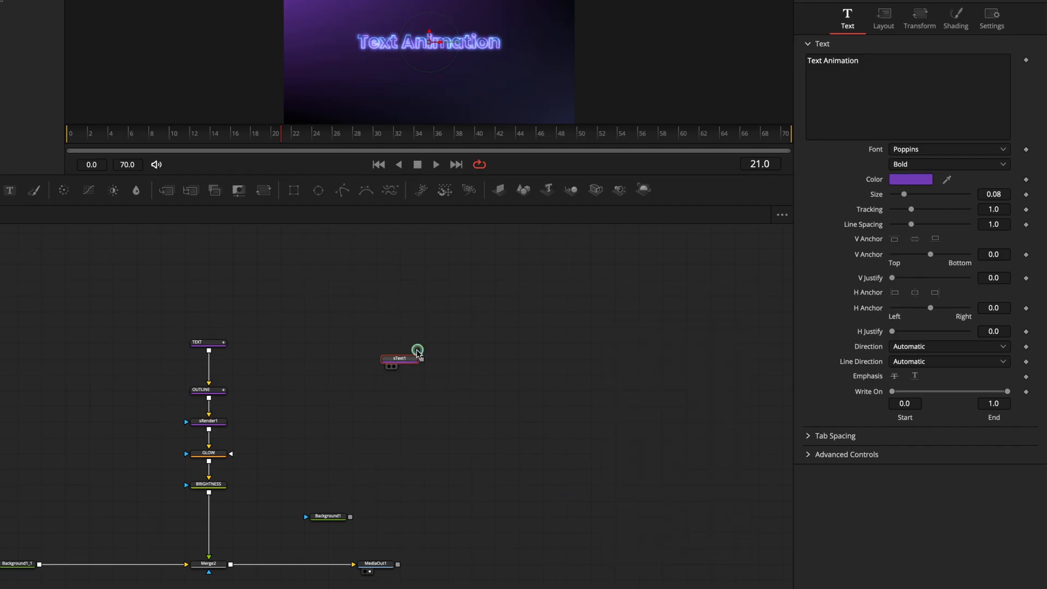
left_click(955, 16)
left_click(911, 59)
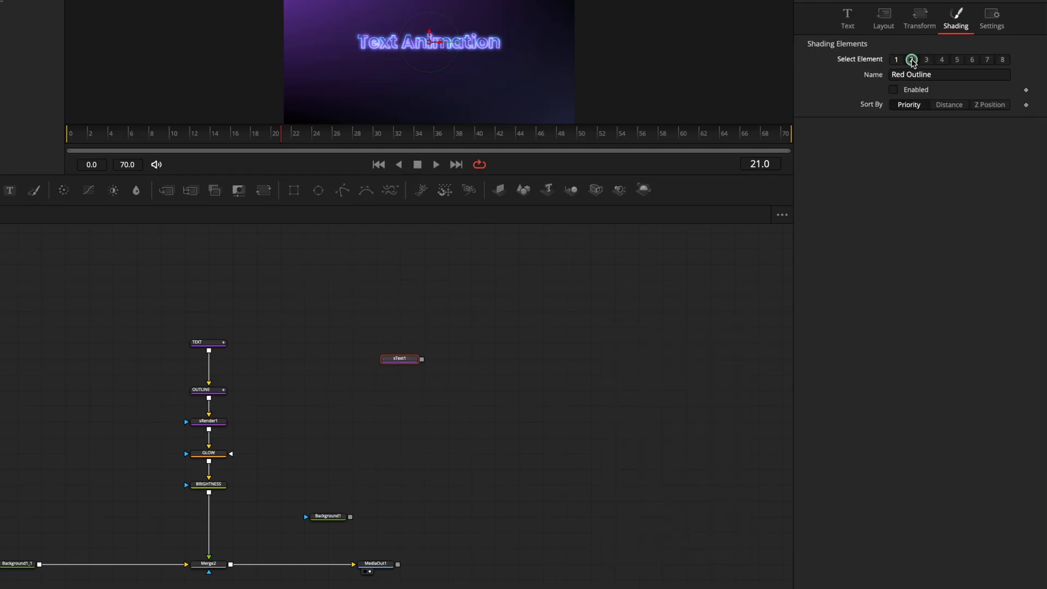
left_click(893, 90)
left_click(917, 276)
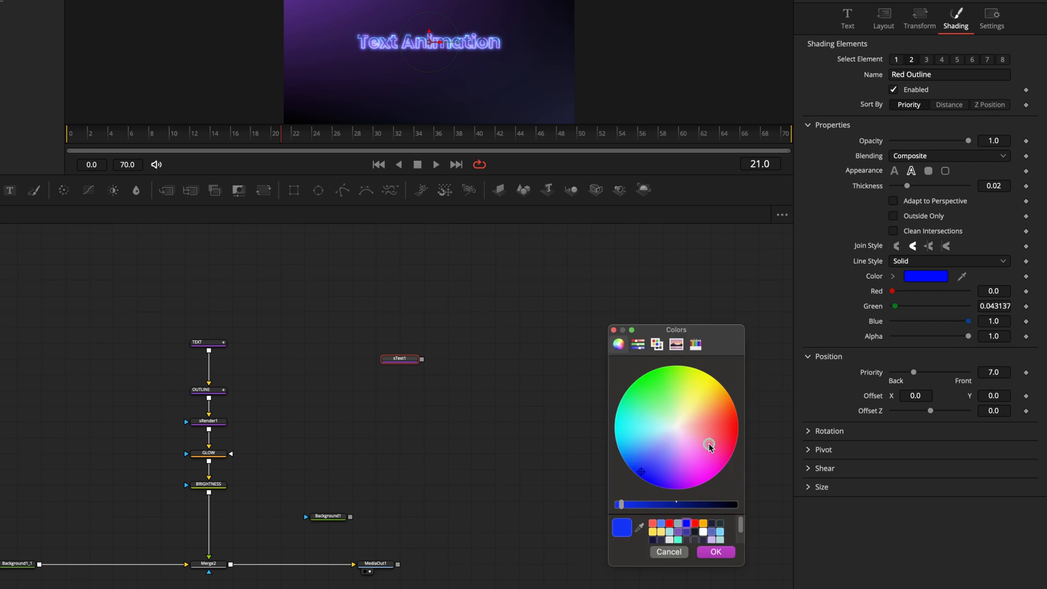
left_click(662, 524)
left_click(720, 552)
Show the sText node in the first viewer and enable Clean Intersections for its outline.
key("1")
left_click_drag(399, 358, 354, 358)
left_click(897, 231)
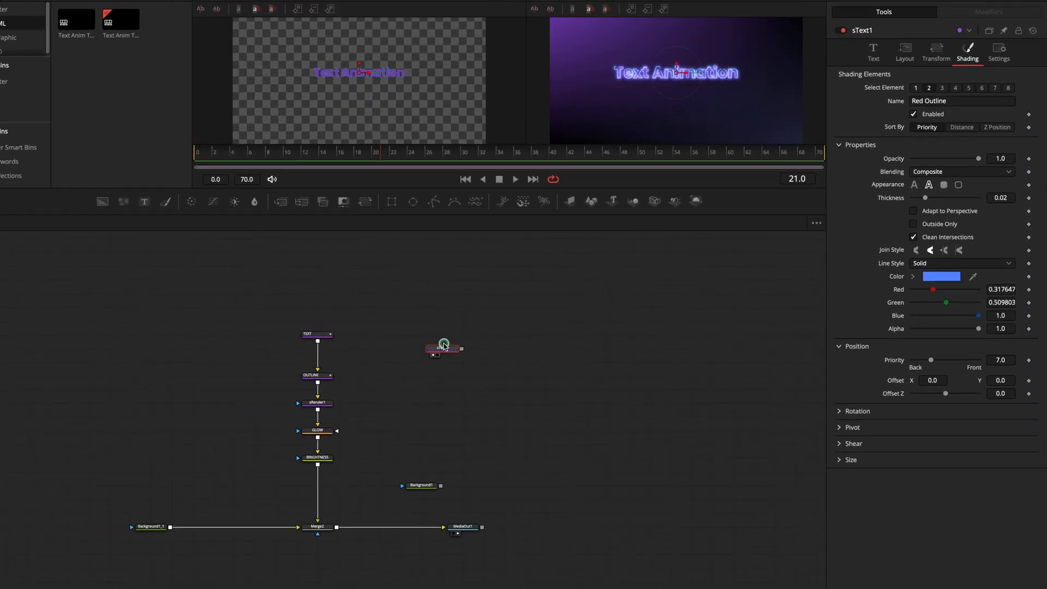
Add an sOutline node after the sText node.
key("shift+space")
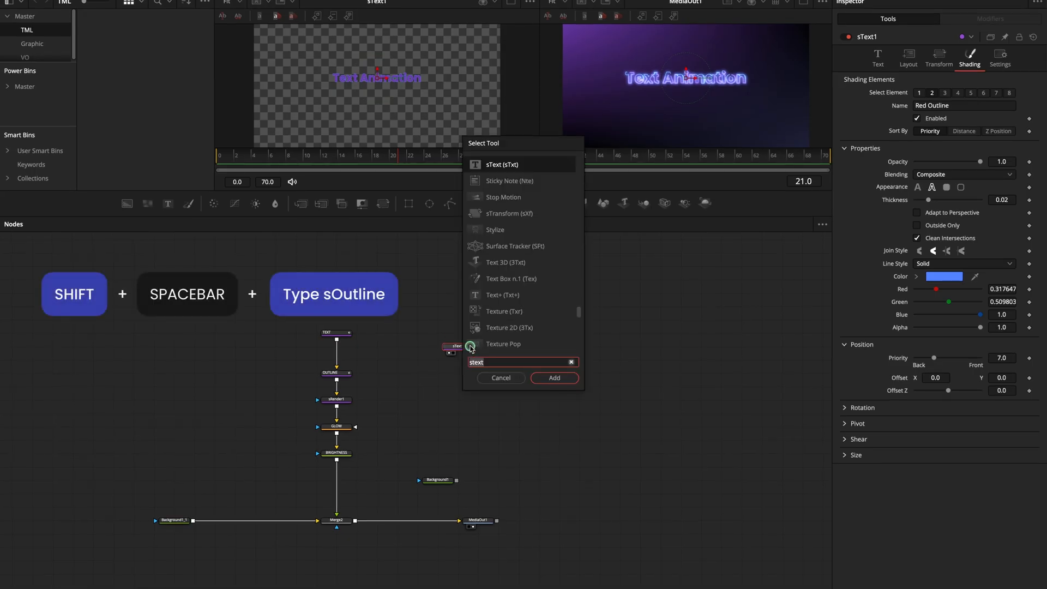
type("soutline")
key("Return")
Adjust the sOutline node's border style and set its thickness to 0.002.
left_click(981, 95)
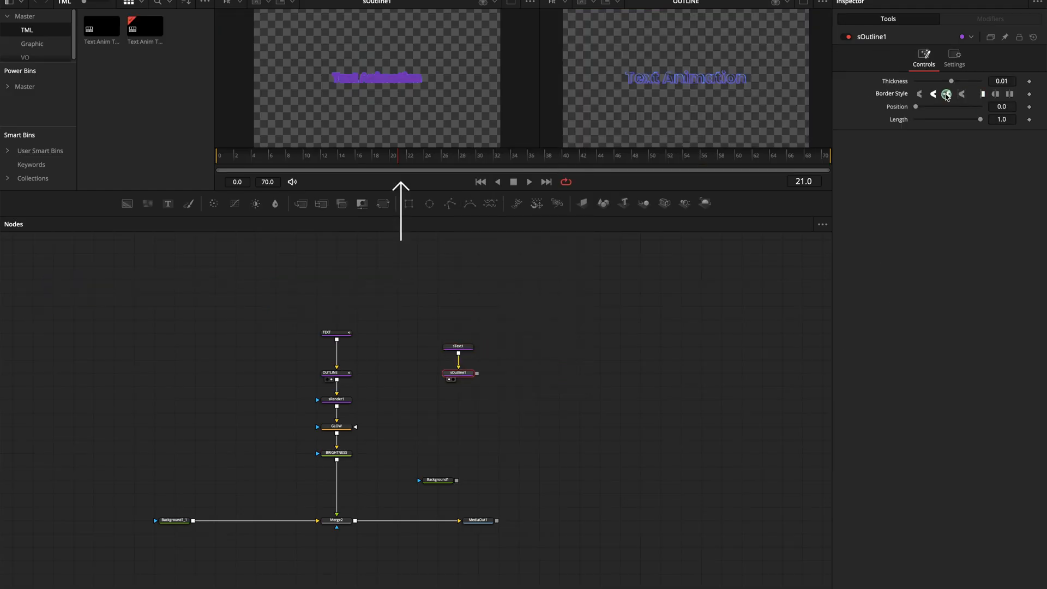
left_click(1006, 80)
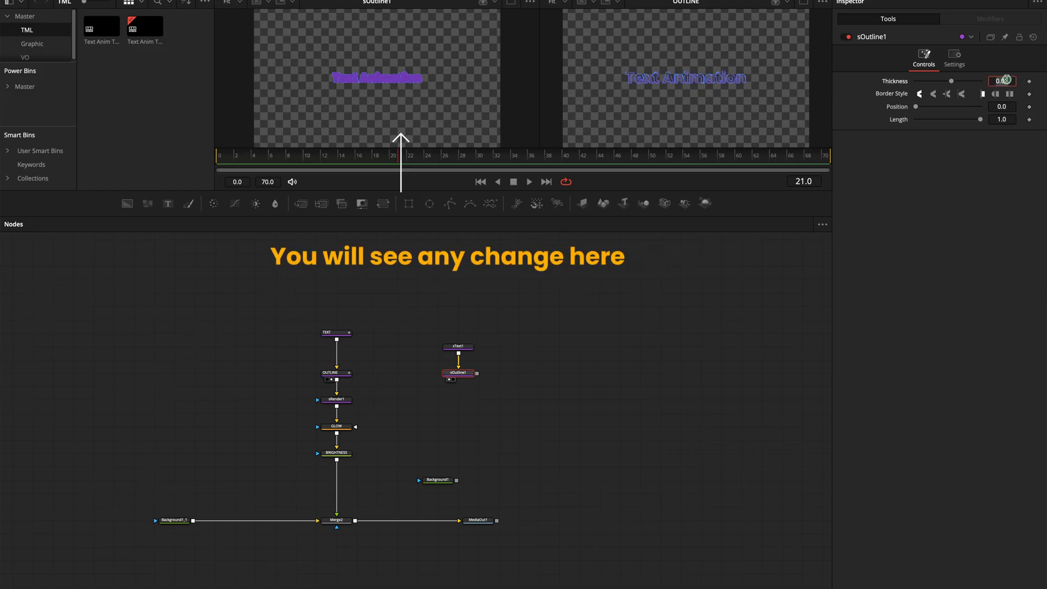
type("0.002")
key("Return")
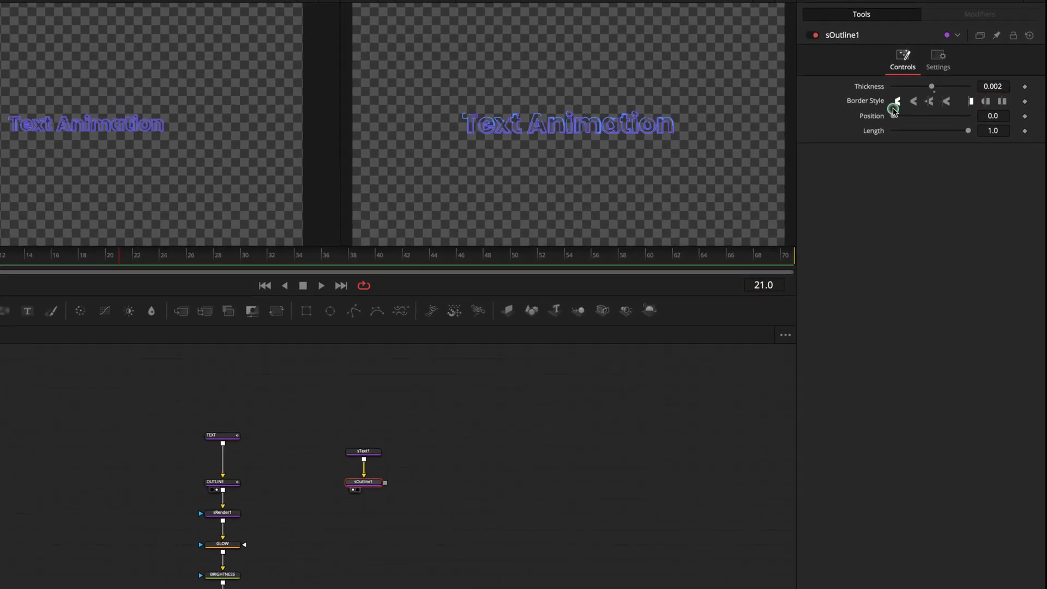
Modify the sOutline's Position with Anim Curves and set the curve source to Duration.
right_click(894, 111)
mouse_move(904, 166)
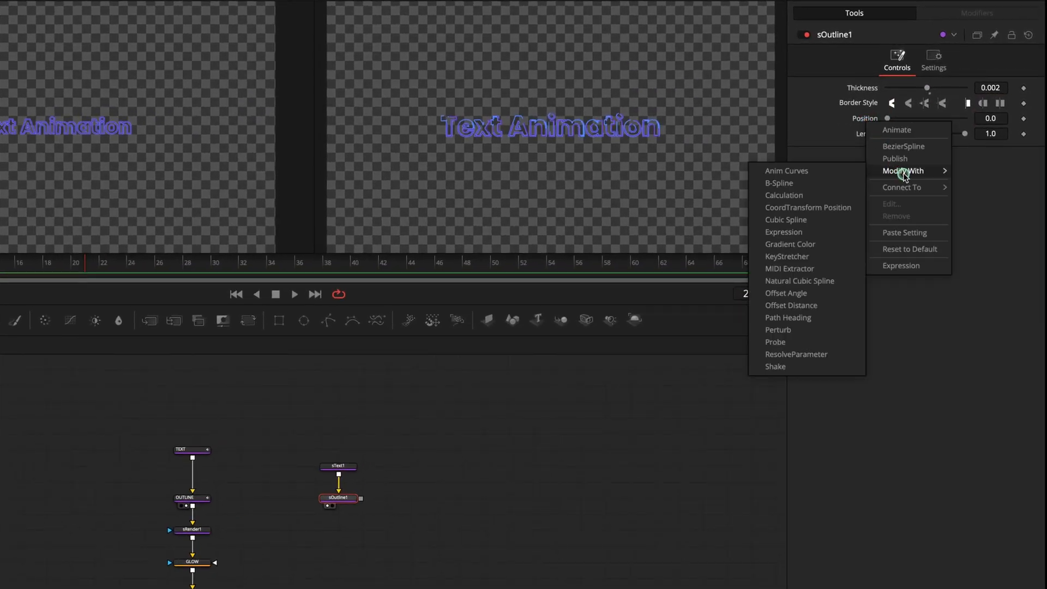
left_click(824, 171)
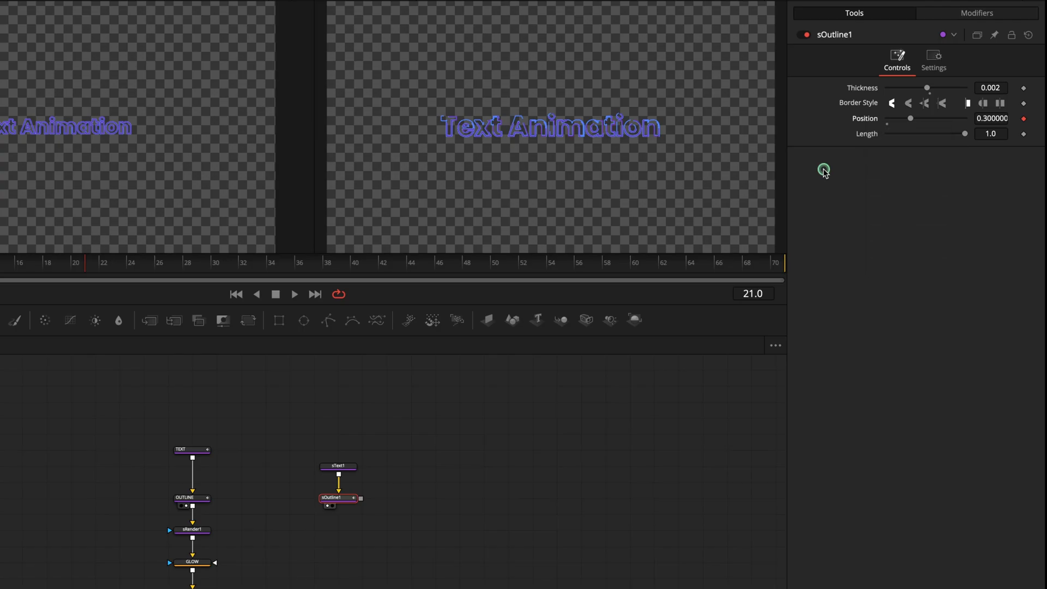
left_click(977, 13)
left_click(920, 104)
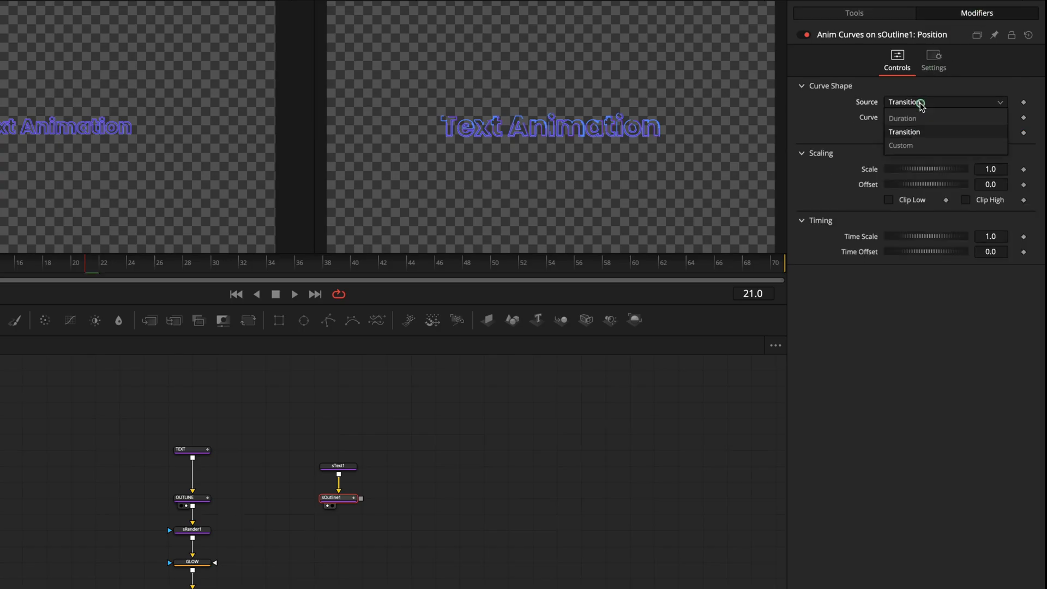
left_click(909, 119)
Set the Position curve to mirrored Easing with Quad in and Expo out, and scrub the timeline to the last frame.
left_click(922, 117)
left_click(901, 146)
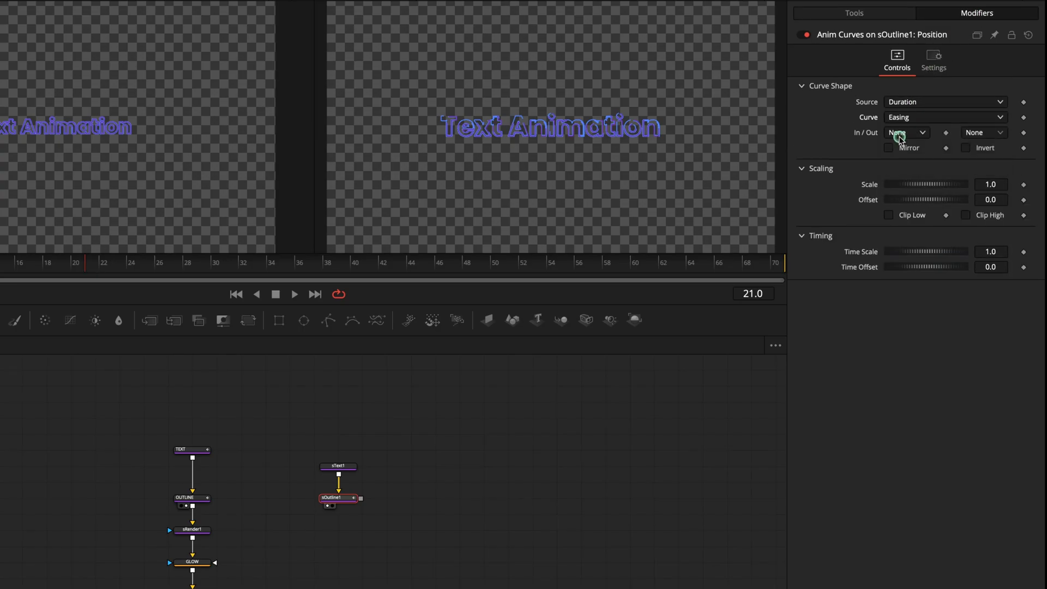
left_click(899, 131)
left_click(901, 178)
left_click(973, 133)
left_click(974, 230)
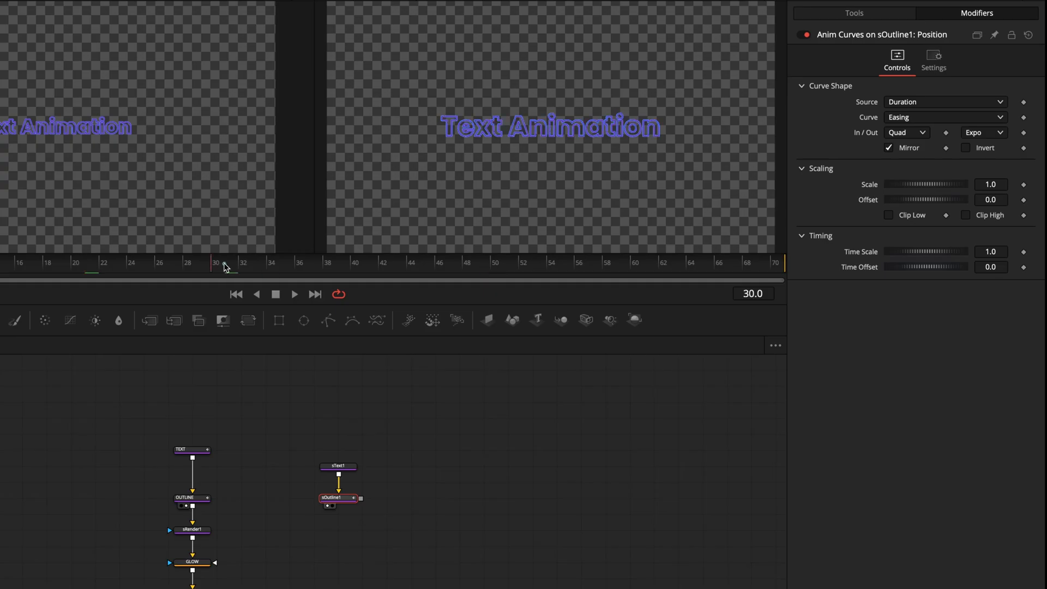
left_click_drag(226, 263, 776, 264)
Modify the sOutline's Length with Anim Curves and set the curve source to Duration.
left_click(865, 15)
right_click(867, 135)
mouse_move(885, 187)
left_click(820, 186)
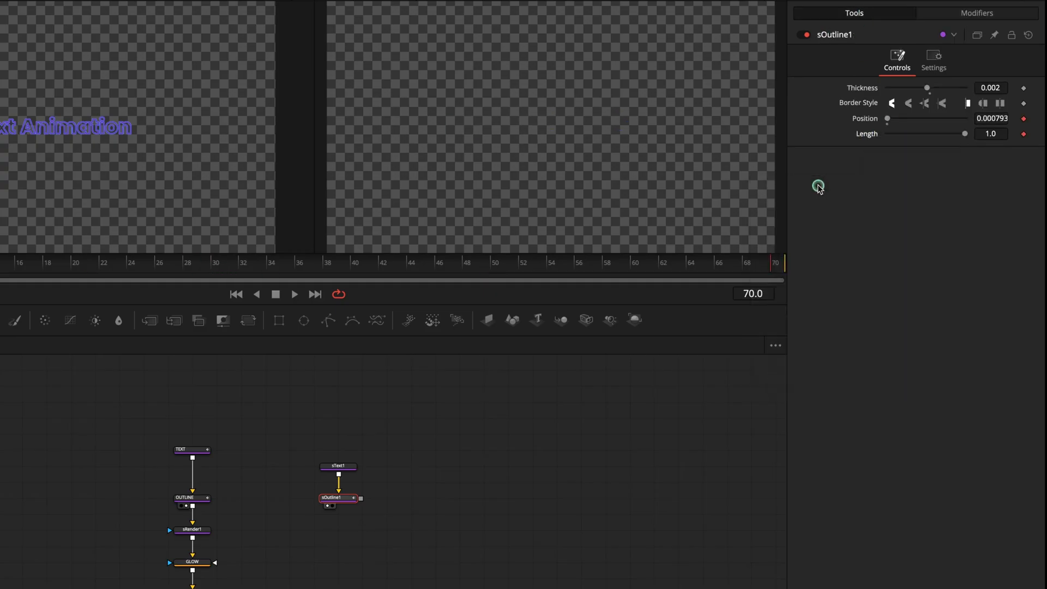
left_click(951, 14)
left_click(921, 121)
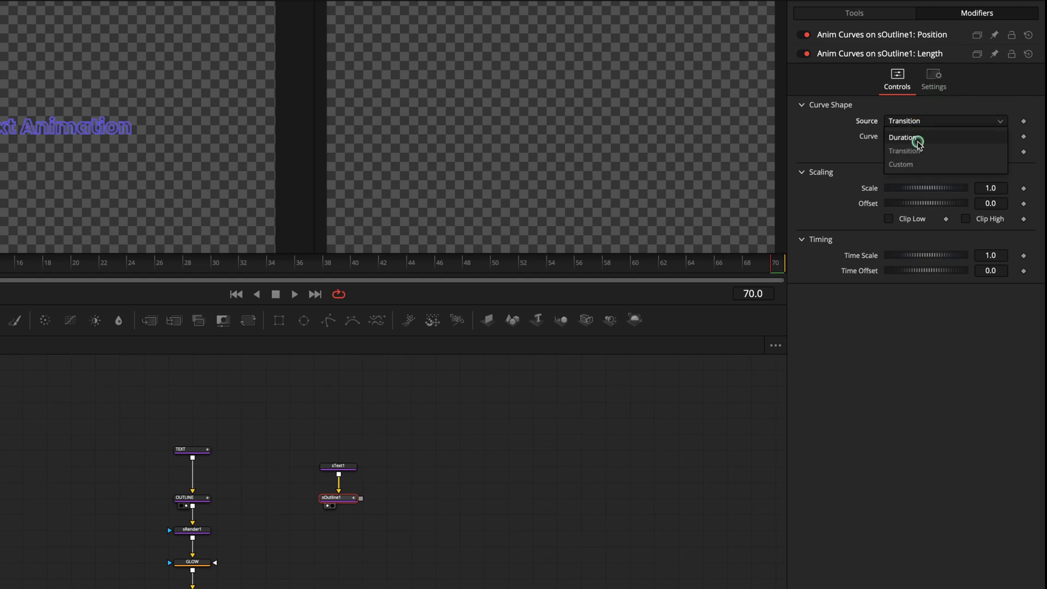
left_click(907, 137)
Set the Length curve to Easing with Quad in and Expo out, and enable Mirror.
left_click(908, 136)
left_click(911, 164)
left_click(899, 151)
left_click(897, 195)
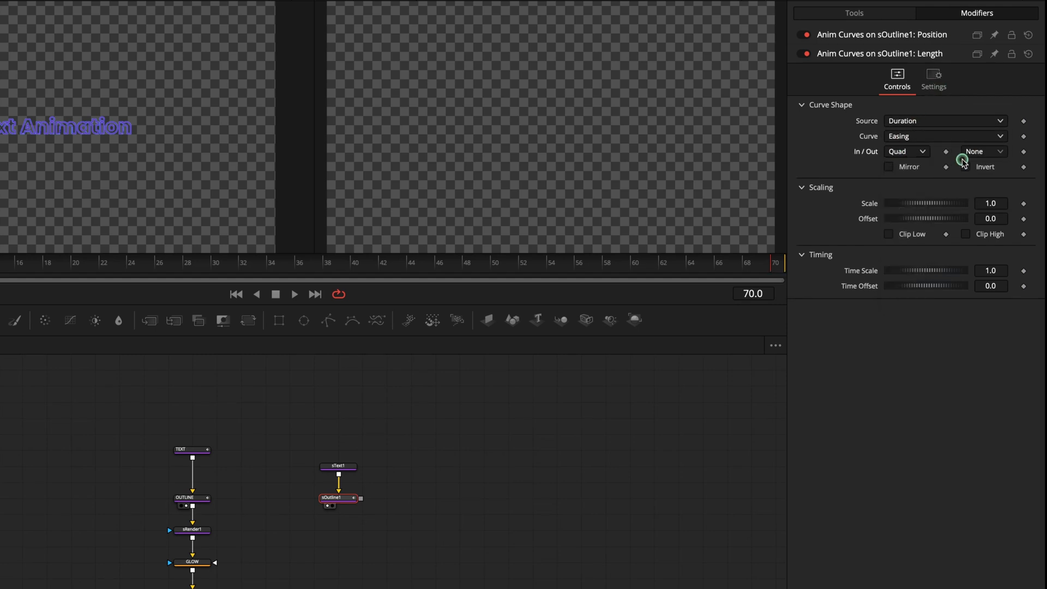
left_click(972, 153)
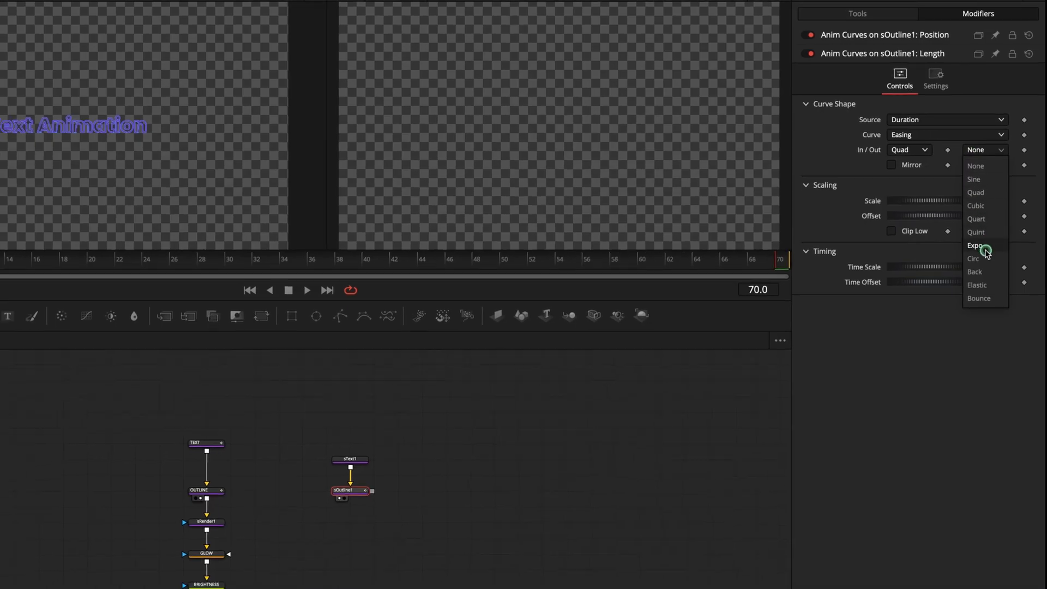
left_click(974, 248)
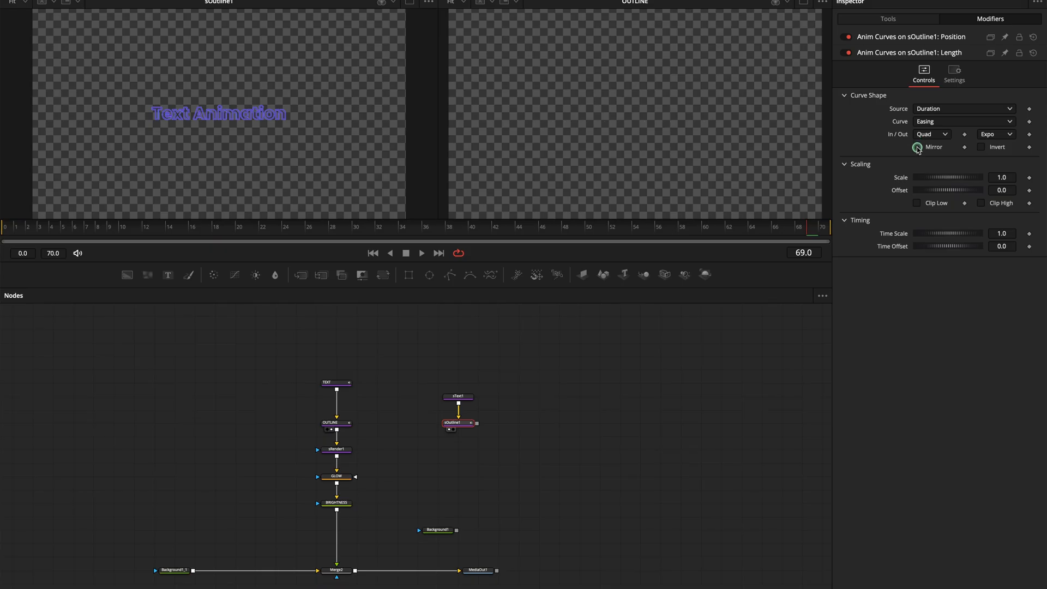
left_click(917, 147)
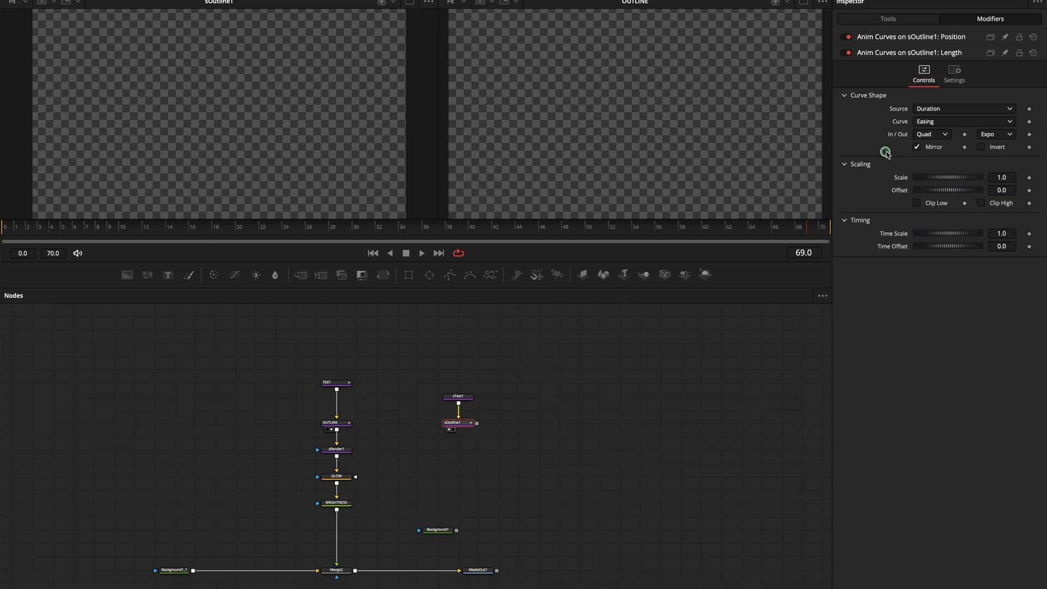
Add an sRender node after the sOutline node and space it slightly below.
key("shift+space")
type("sernd")
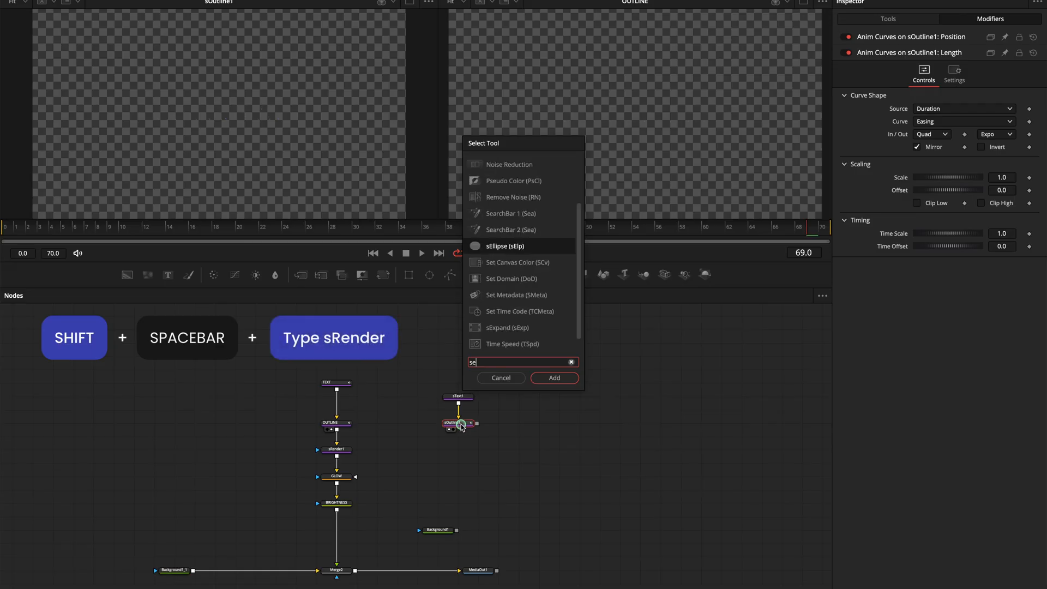
key("BackSpace")
key("BackSpace")
key("BackSpace")
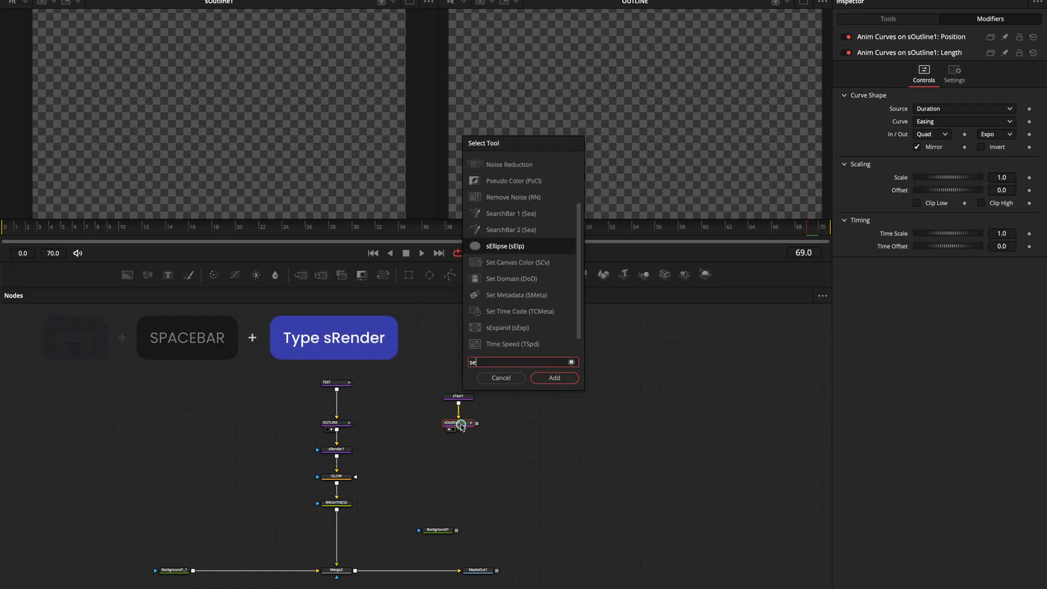
type("rend")
key("Return")
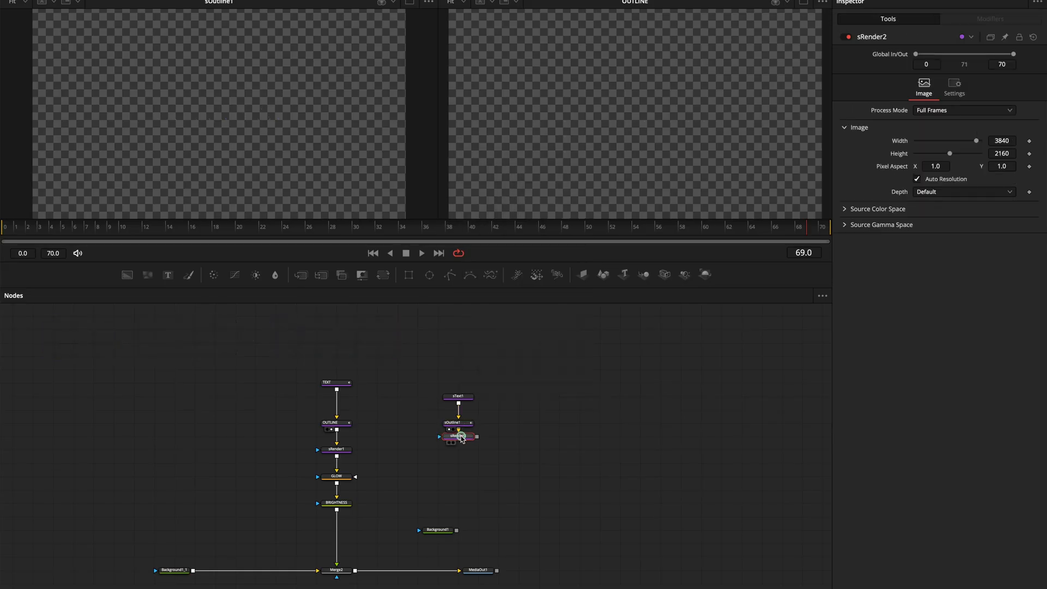
left_click_drag(461, 438, 460, 452)
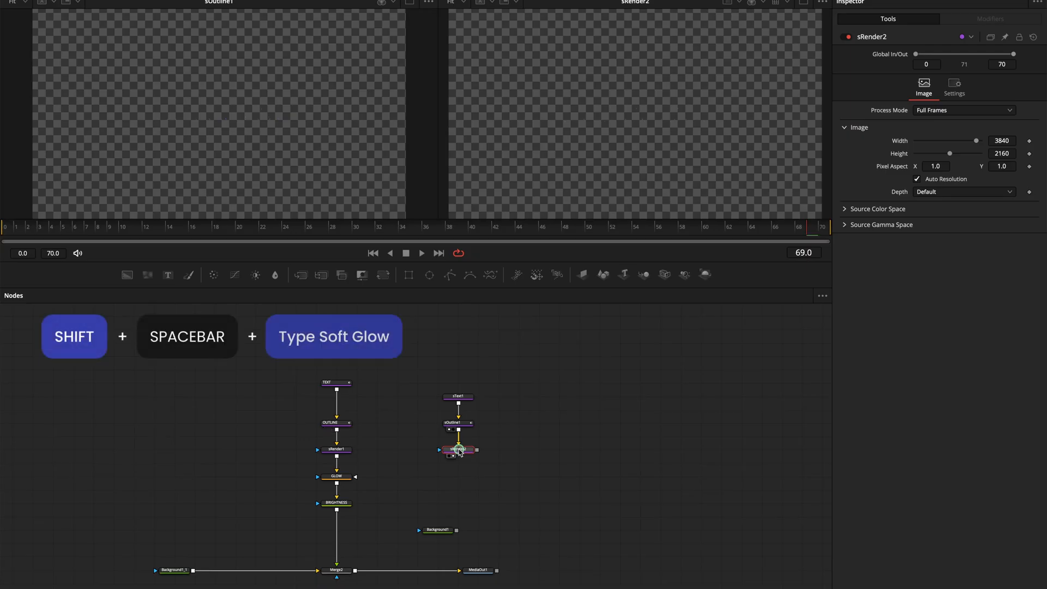
Add a Soft Glow node after the new sRender node and set its glow size to about 4.7.
key("shift+space")
type("glow")
key("BackSpace")
key("BackSpace")
key("BackSpace")
key("BackSpace")
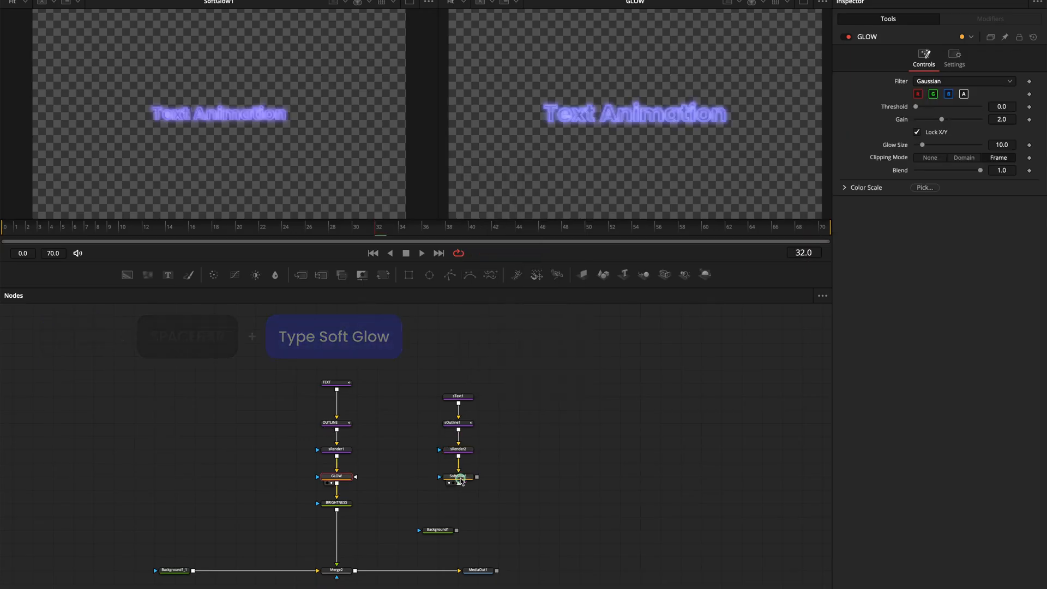
left_click(460, 477)
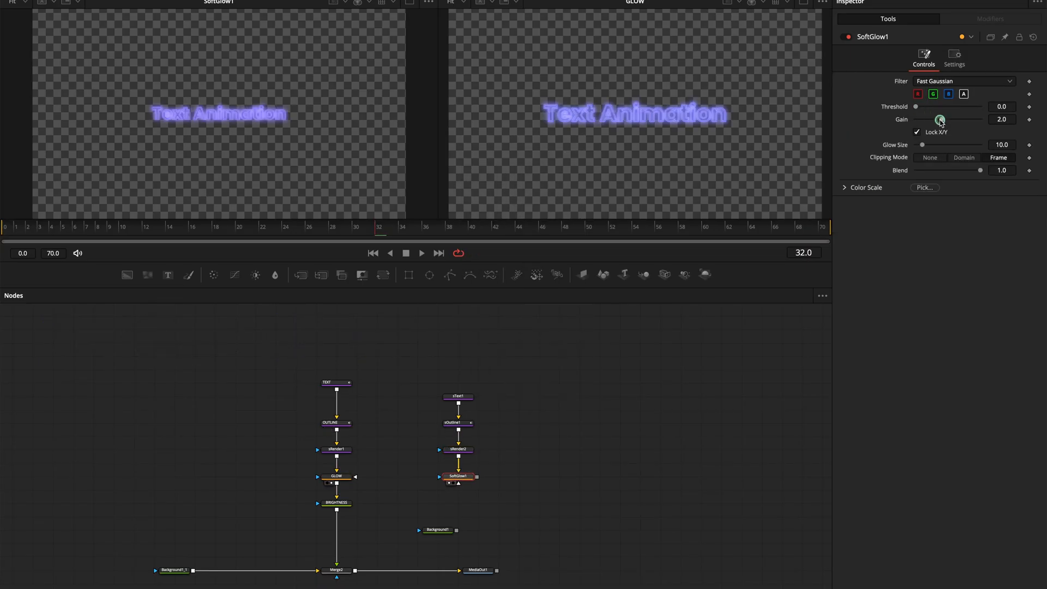
left_click_drag(920, 146, 918, 146)
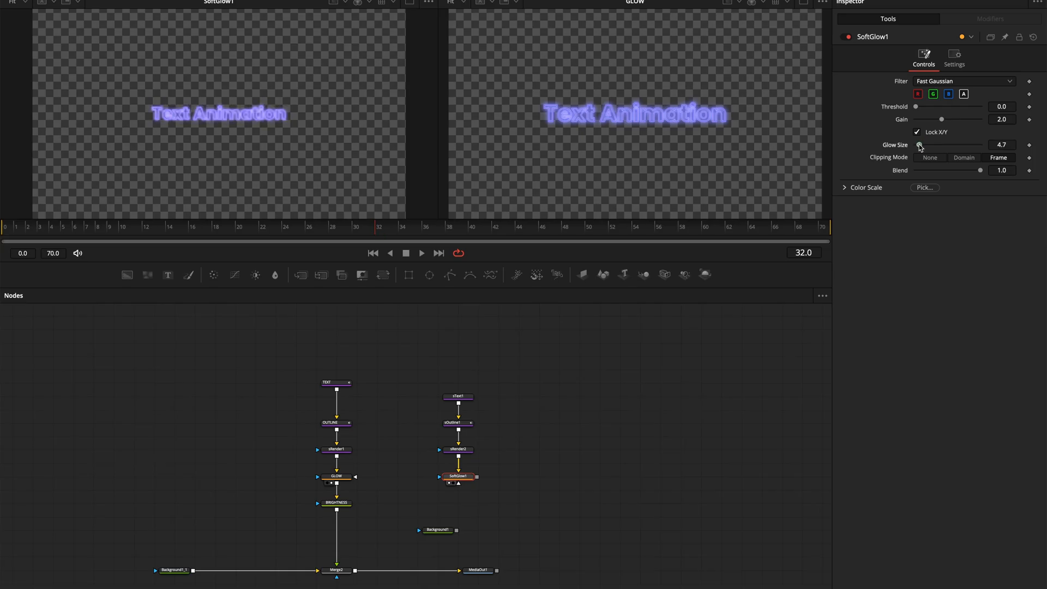
Add a Brightness / Contrast node after the Soft Glow node and set its gain to 1.104.
key("shift+space")
type("bir")
key("BackSpace")
key("BackSpace")
type("right")
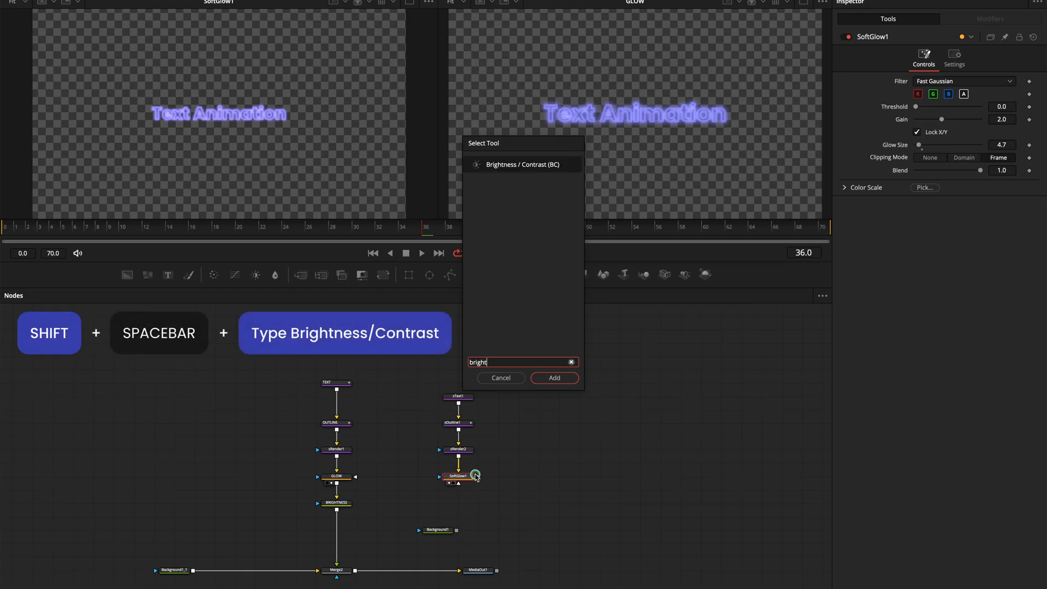
key("Return")
left_click(1008, 93)
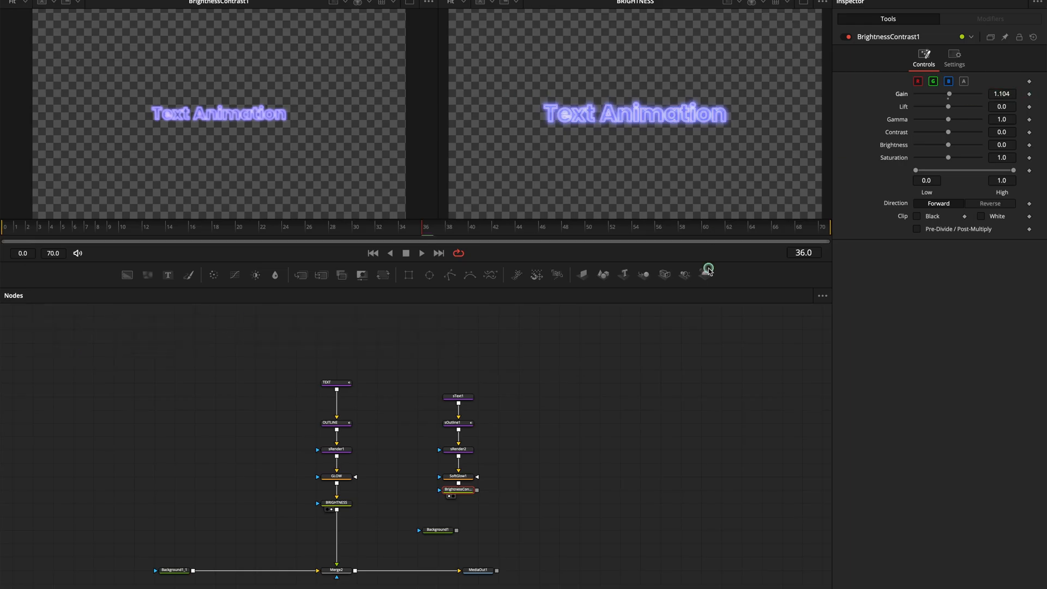
Keyframe the sText1 node's text size of 0.08 at frame 0 and hold it at frame 10.
left_click(467, 398)
left_click_drag(144, 227, 40, 229)
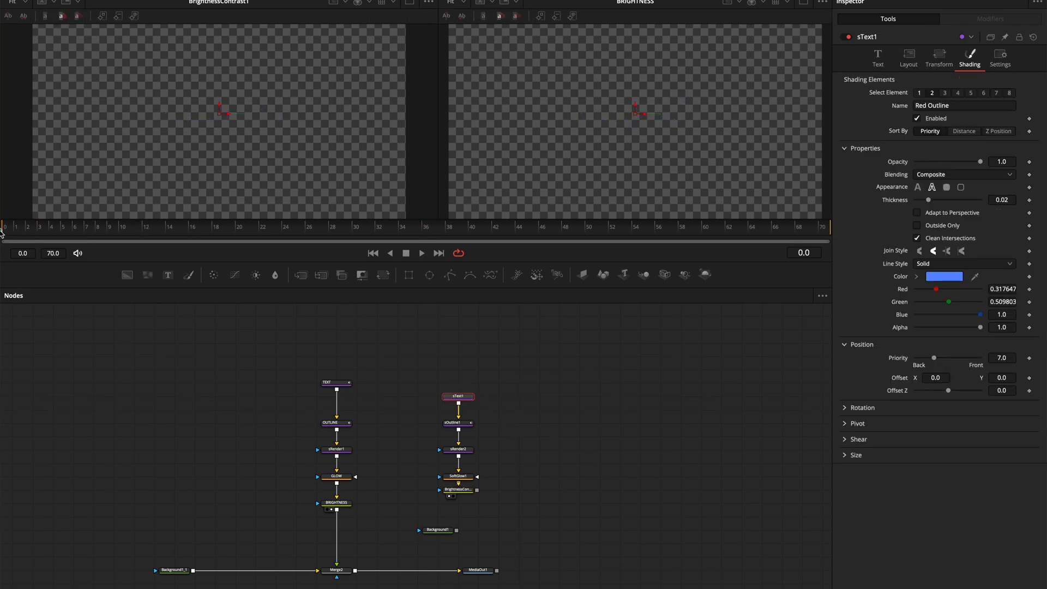
left_click(878, 57)
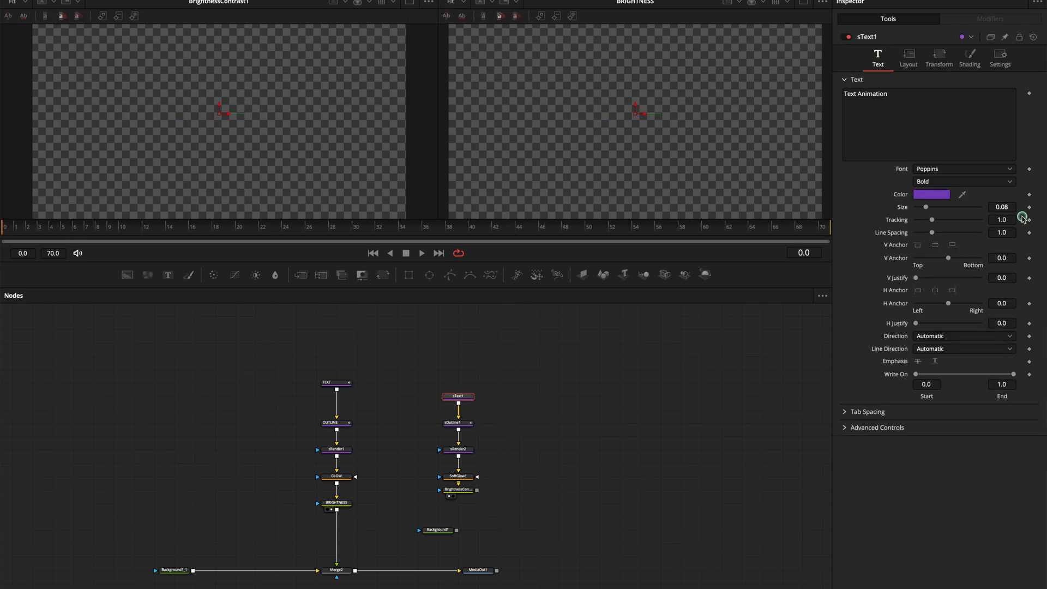
left_click(1028, 207)
left_click_drag(79, 241, 128, 244)
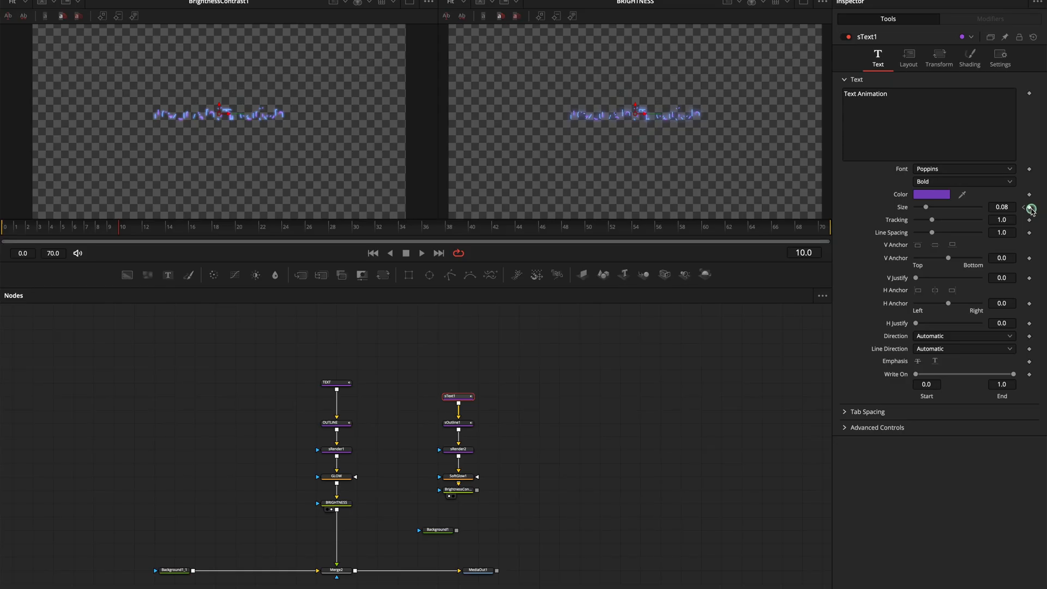
Keyframe the sText1 text size to 0.1108 at frame 14 and 0.1083 at frame 16.
left_click_drag(126, 229, 168, 232)
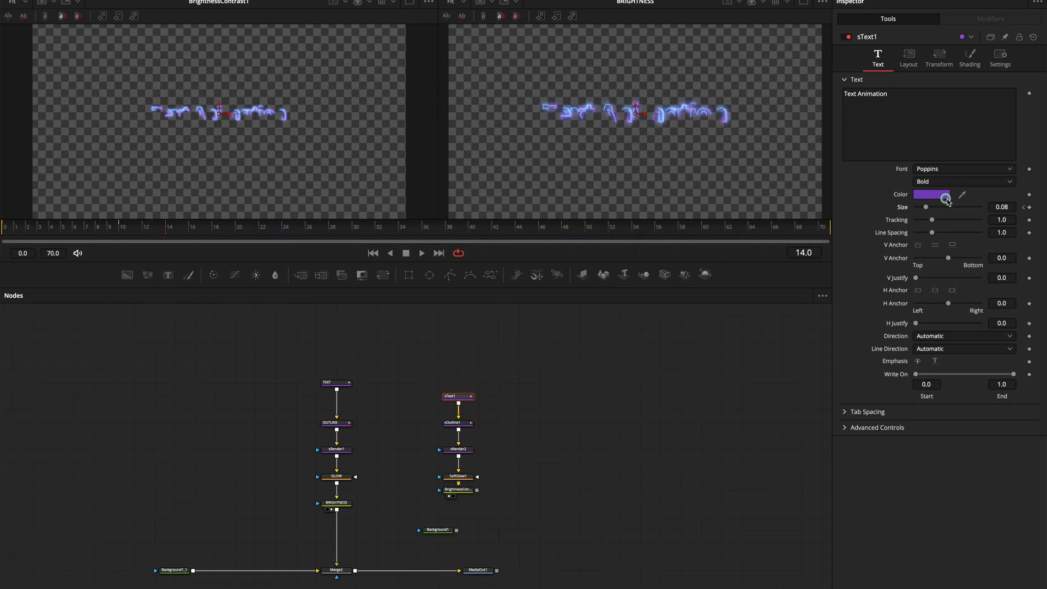
left_click_drag(1005, 208, 1027, 208)
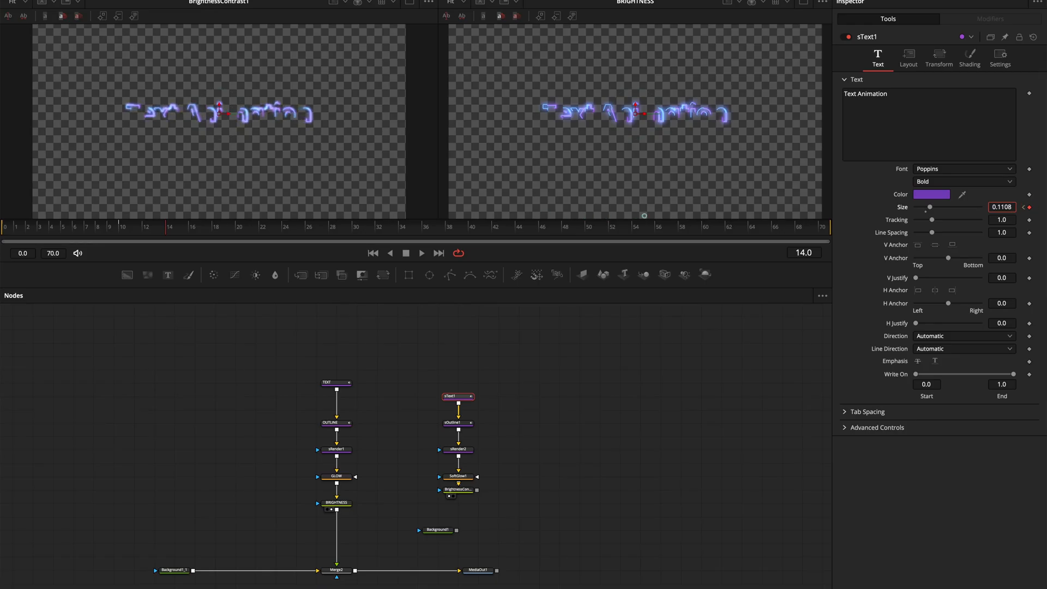
left_click(189, 232)
left_click_drag(1007, 207, 994, 207)
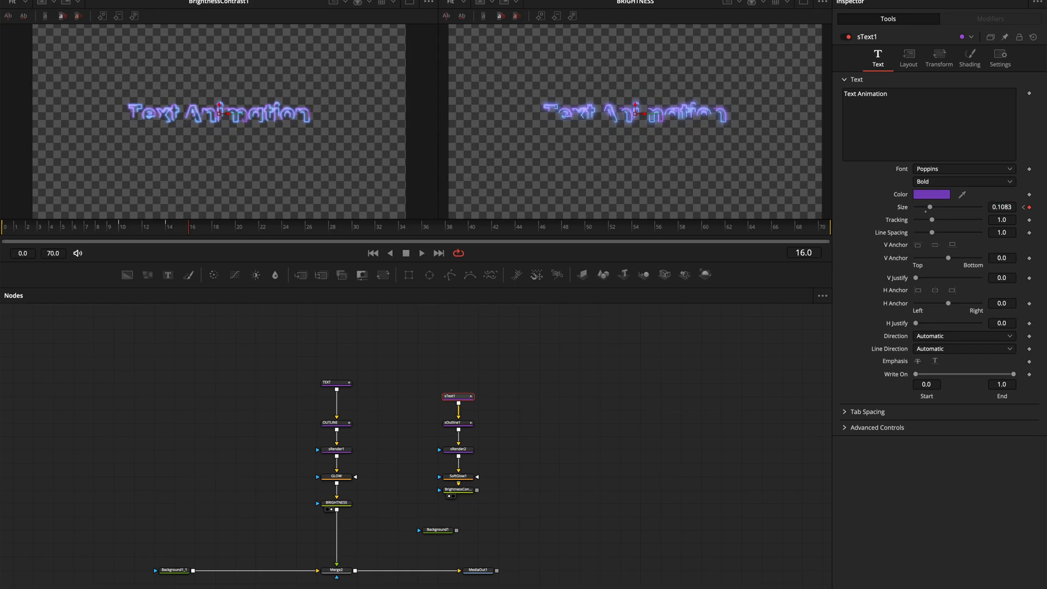
Apply In-out Cubic easing to all keyframes of the sText1 Size spline.
left_click(843, 1)
left_click(308, 323)
scroll(578, 404, "left", 3)
left_click_drag(590, 404, 471, 490)
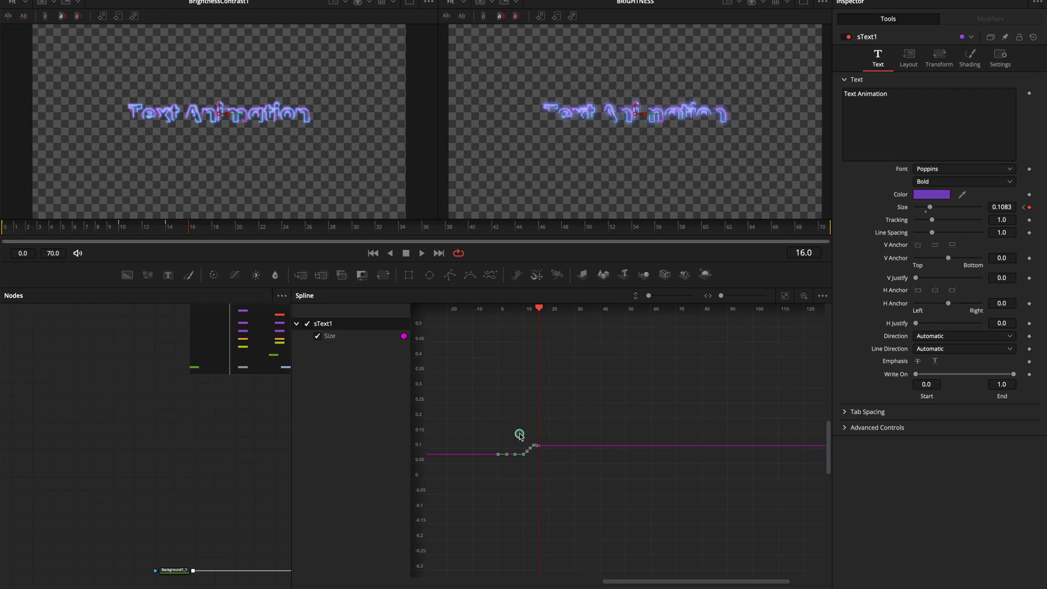
right_click(519, 435)
mouse_move(607, 285)
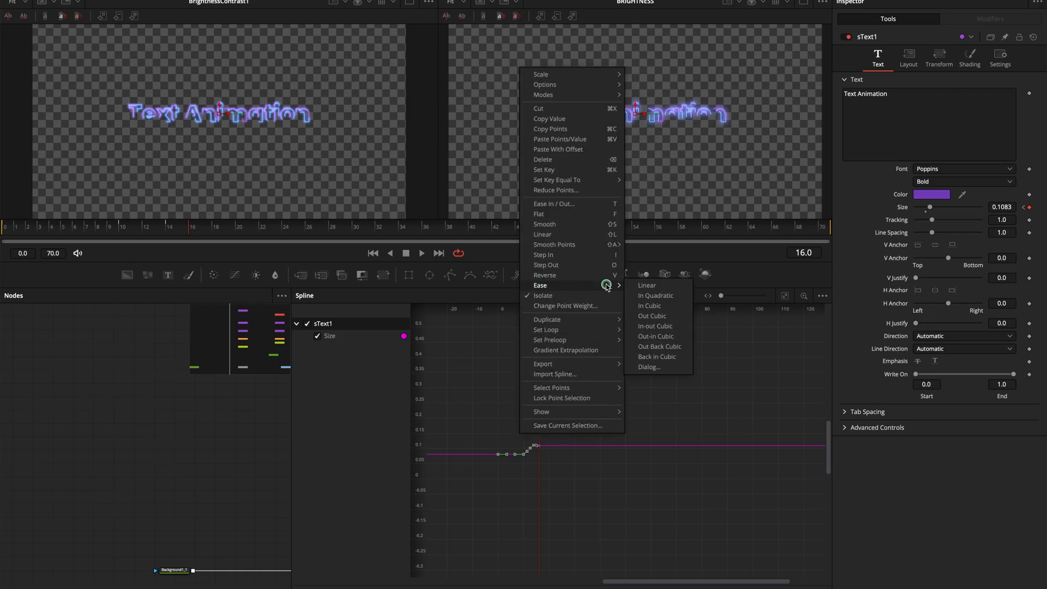
left_click(651, 326)
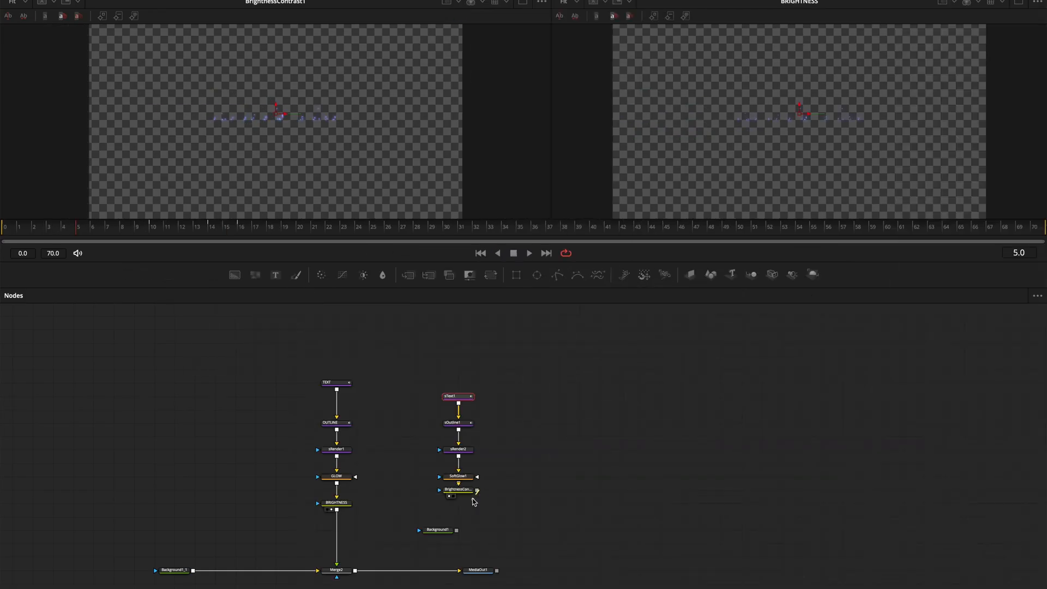
Merge the Brightness / Contrast output over the Background1 gradient, view the merge and play the animation from frame 0.
left_click_drag(457, 533, 456, 535)
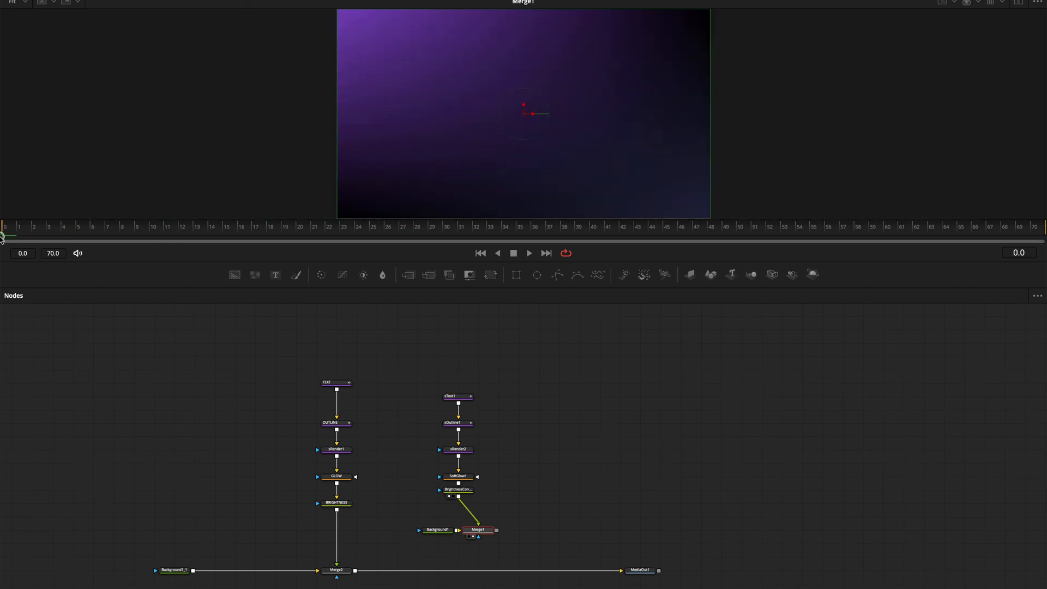
left_click(529, 253)
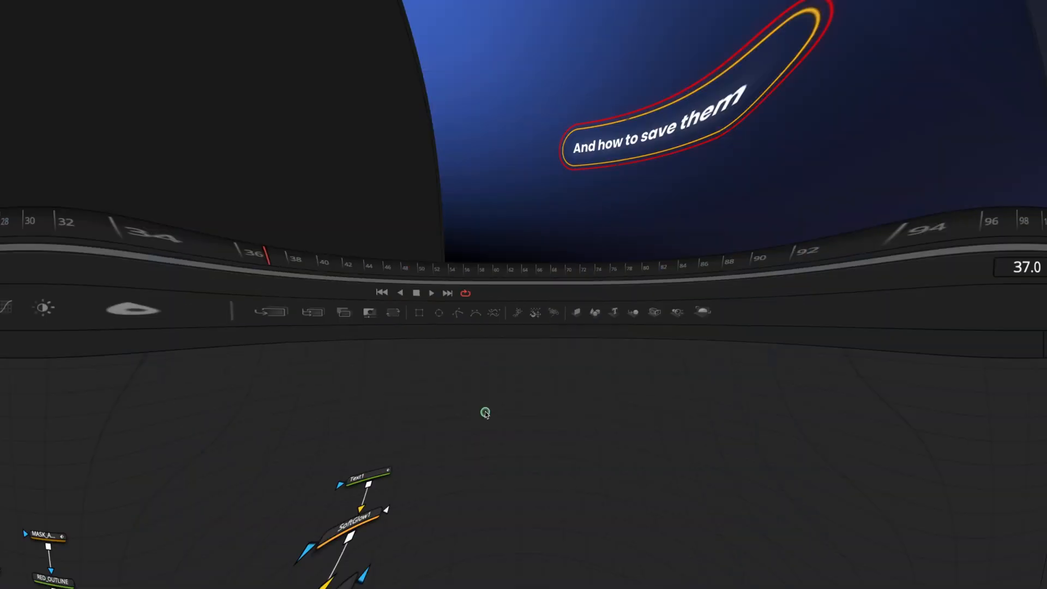
Add a Background node, show it in the first viewer and set its type to Four Corner.
key("shift+space")
type("back")
key("Return")
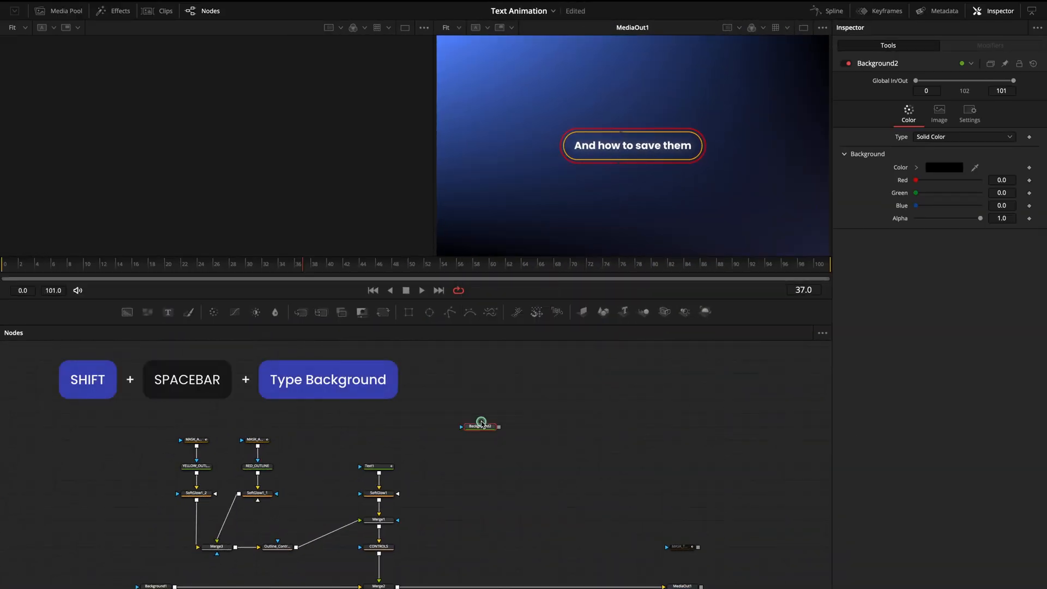
key("1")
left_click(935, 137)
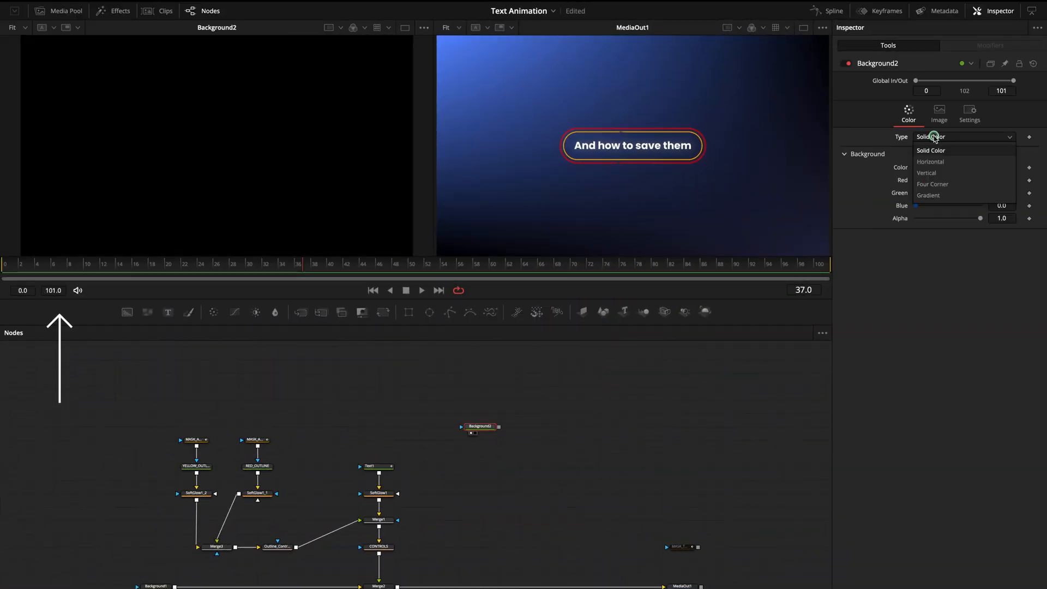
left_click(934, 183)
Color the gradient's top-left corner bright blue and its bottom-right corner with a dark swatch.
left_click(938, 165)
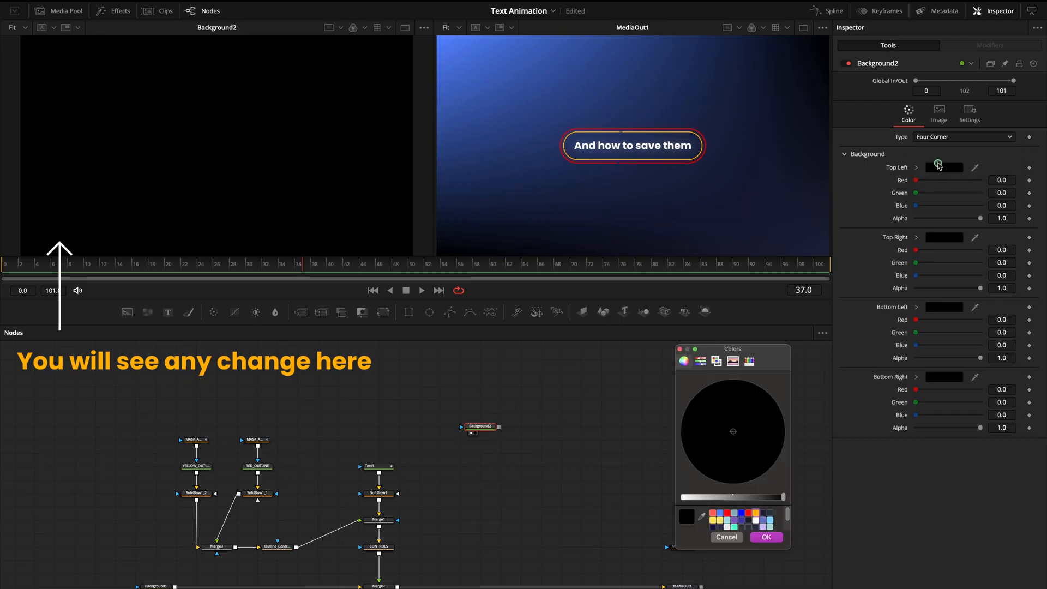
left_click(721, 513)
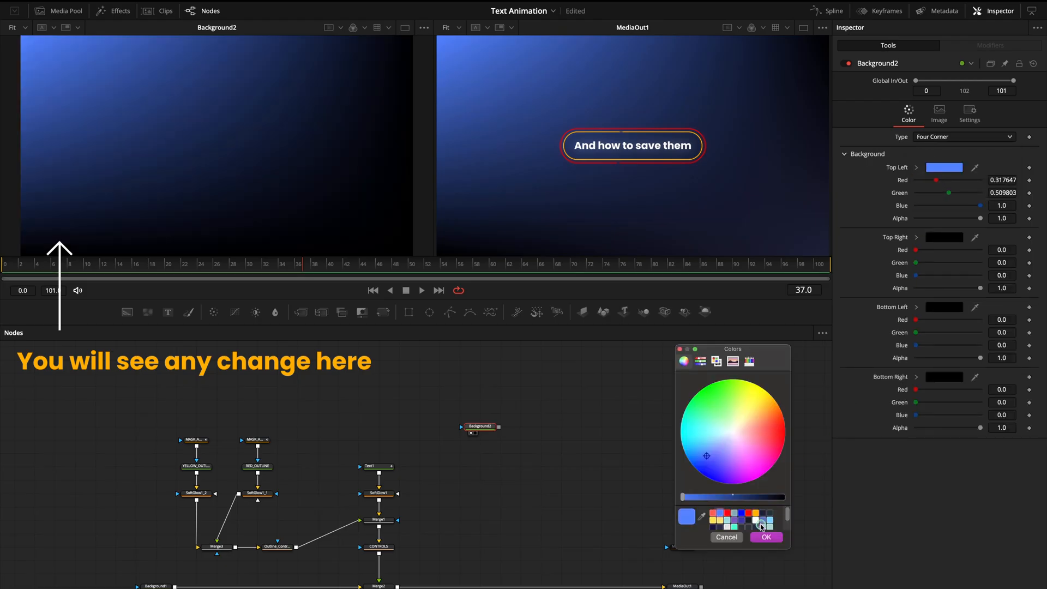
left_click(768, 538)
left_click(940, 377)
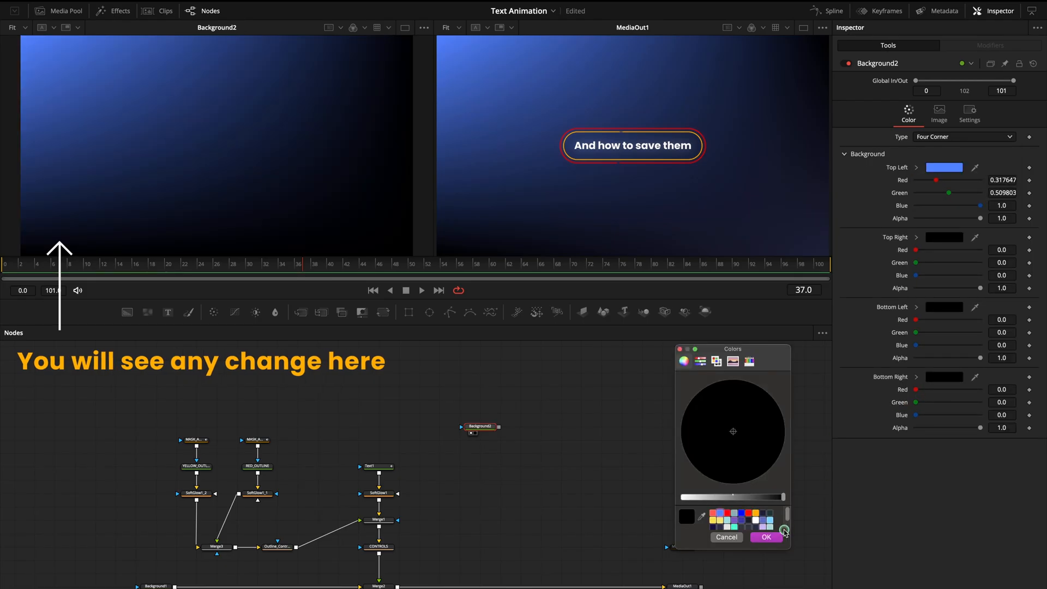
left_click(757, 529)
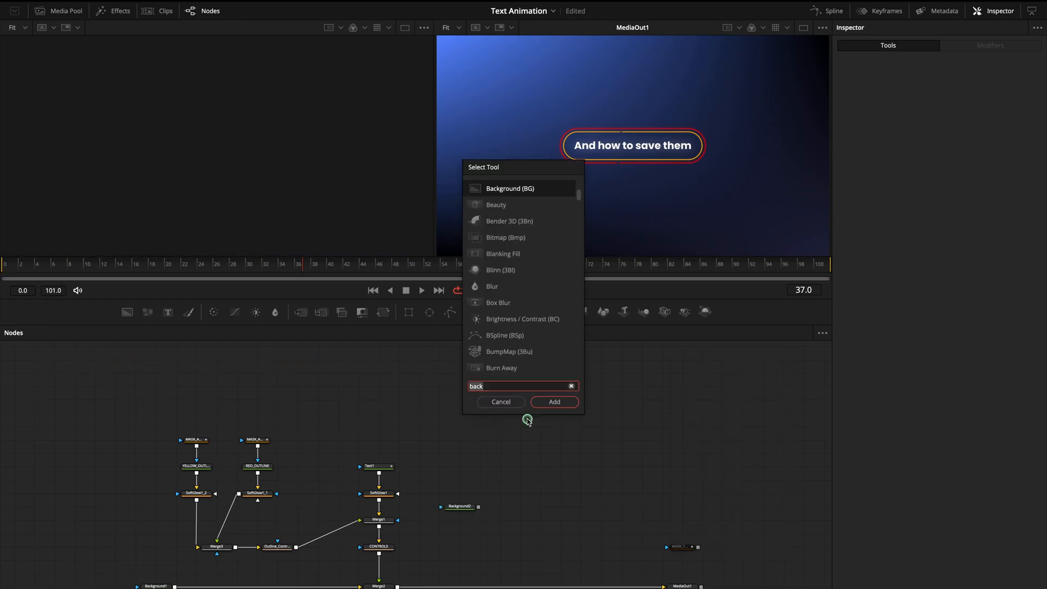
Add a second Background node, show it in the first viewer and color it solid red.
key("Return")
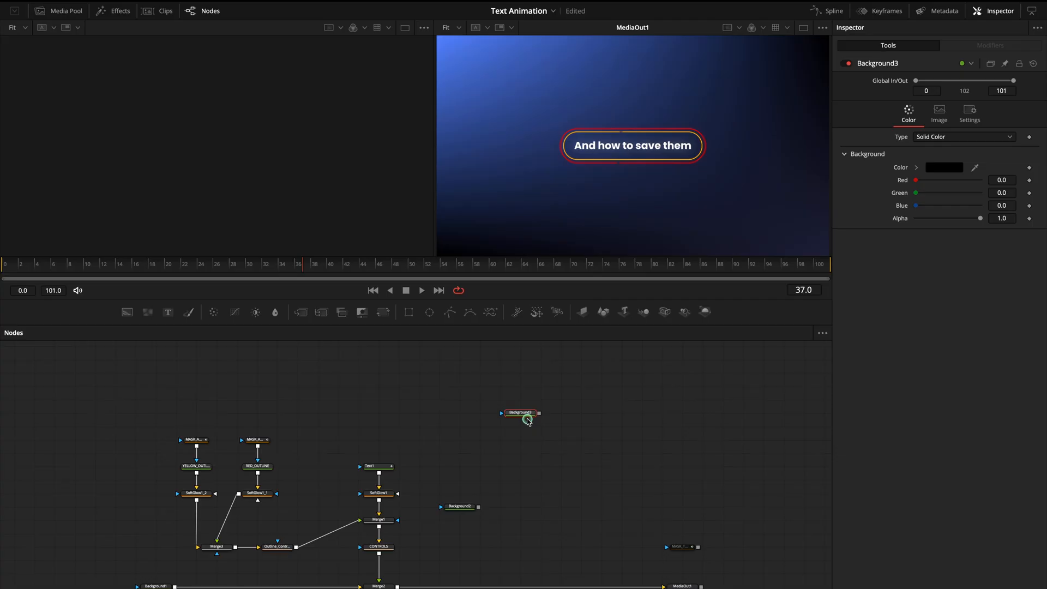
key("1")
left_click(928, 169)
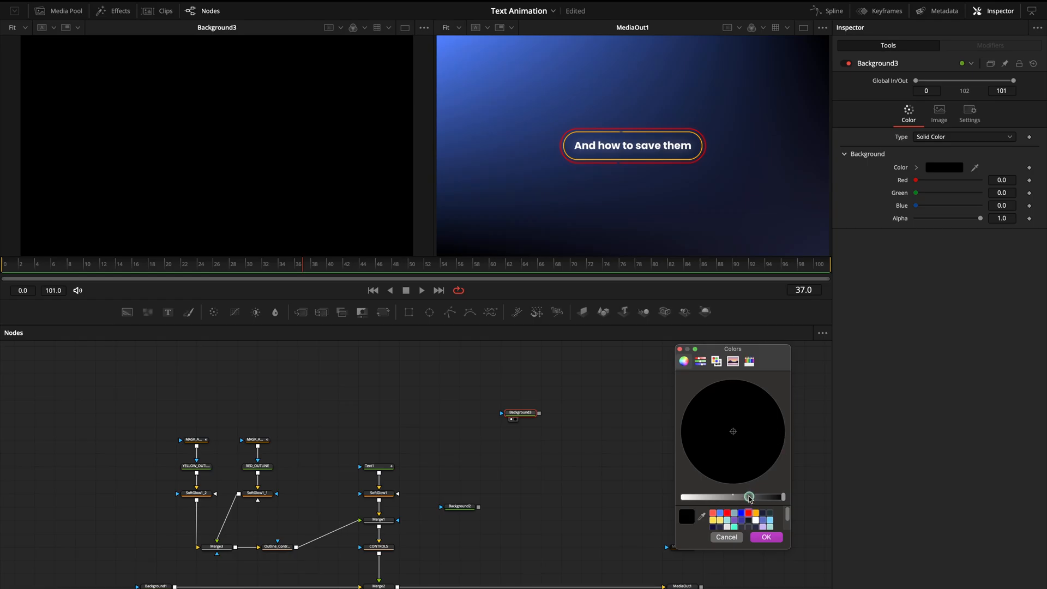
left_click(748, 514)
left_click(766, 537)
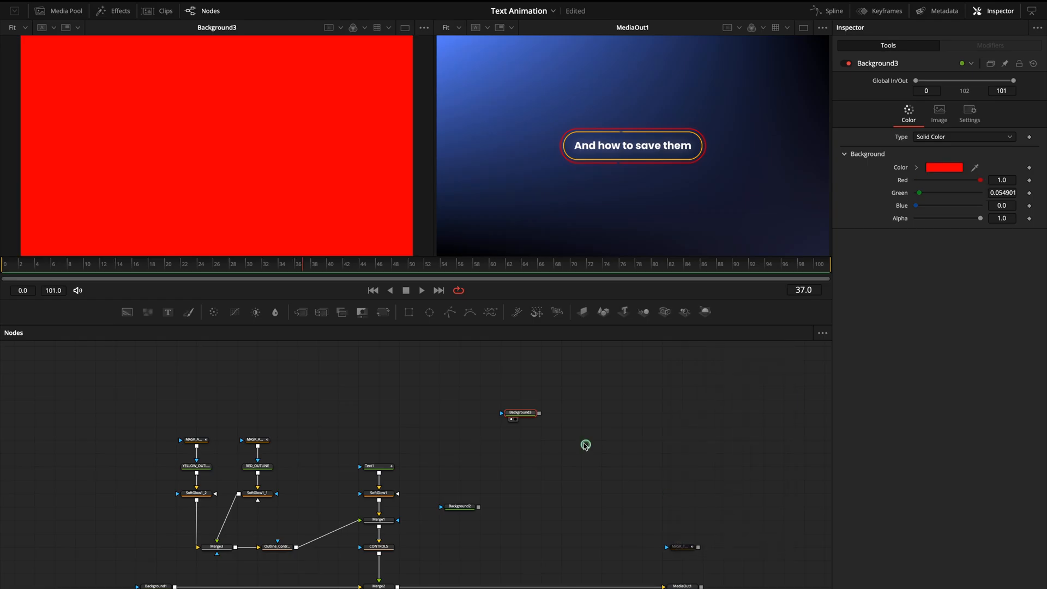
Mask the red background with a non-solid, thin-bordered rectangle of width 0.378, height 0.165 and corner radius 1.0.
left_click(409, 314)
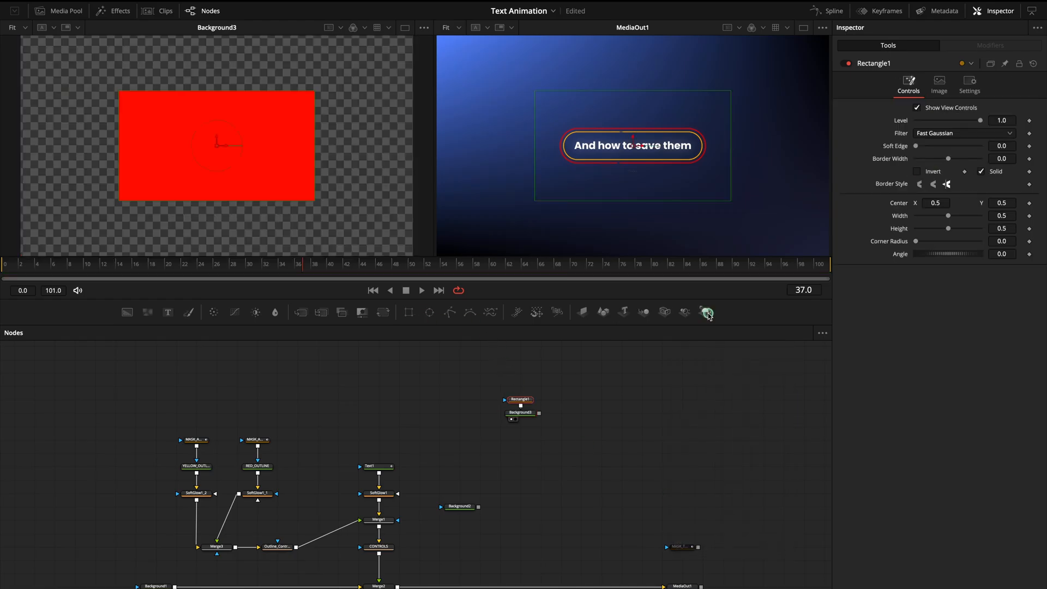
left_click_drag(947, 217, 981, 241)
left_click(980, 173)
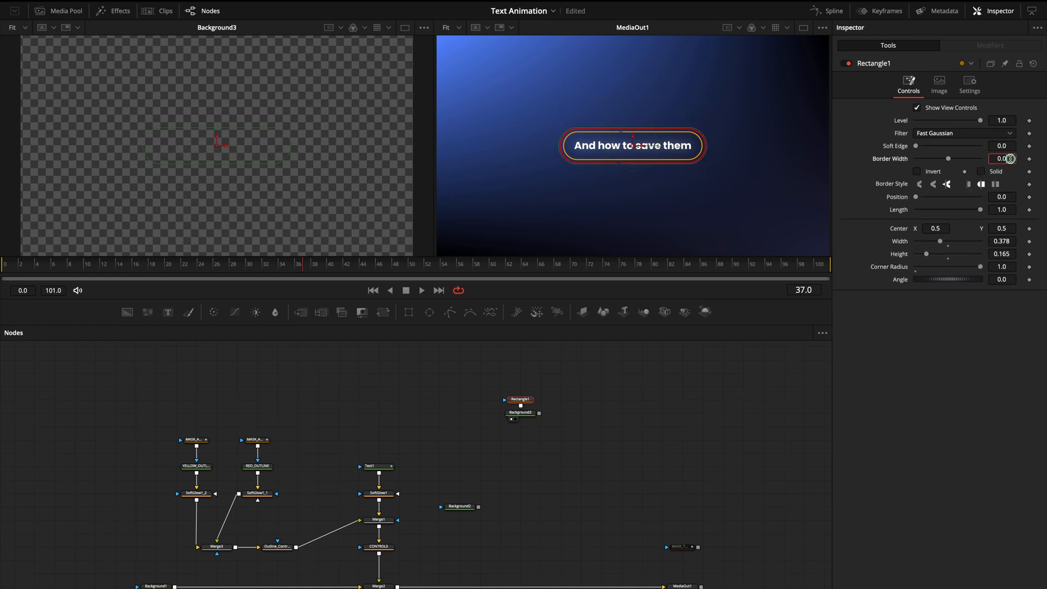
key("Tab")
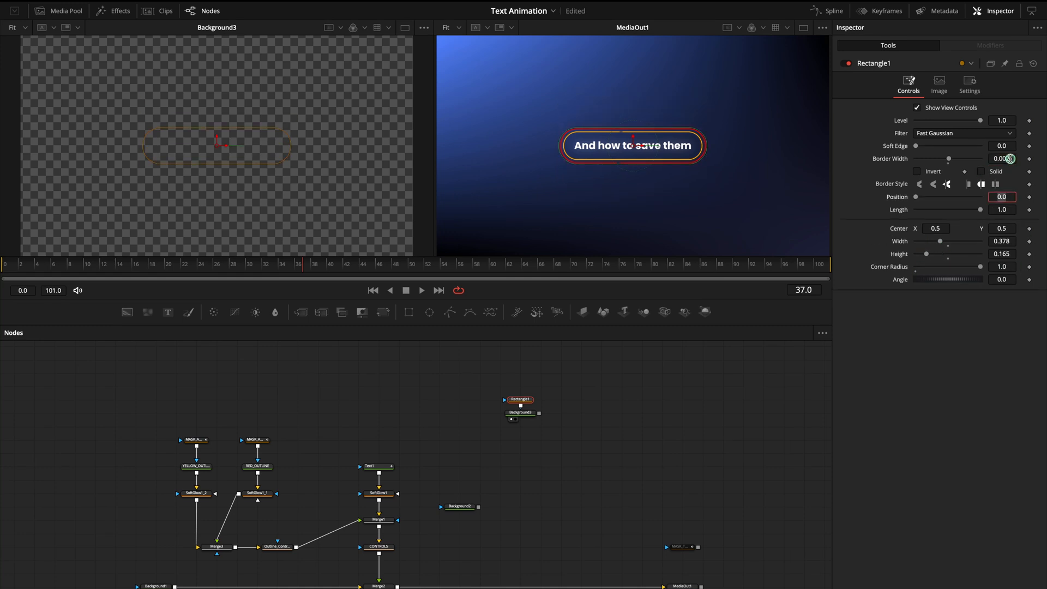
Add a Soft Glow node below the red background, show it in the first viewer and set its gain to 0.748.
left_click(527, 413)
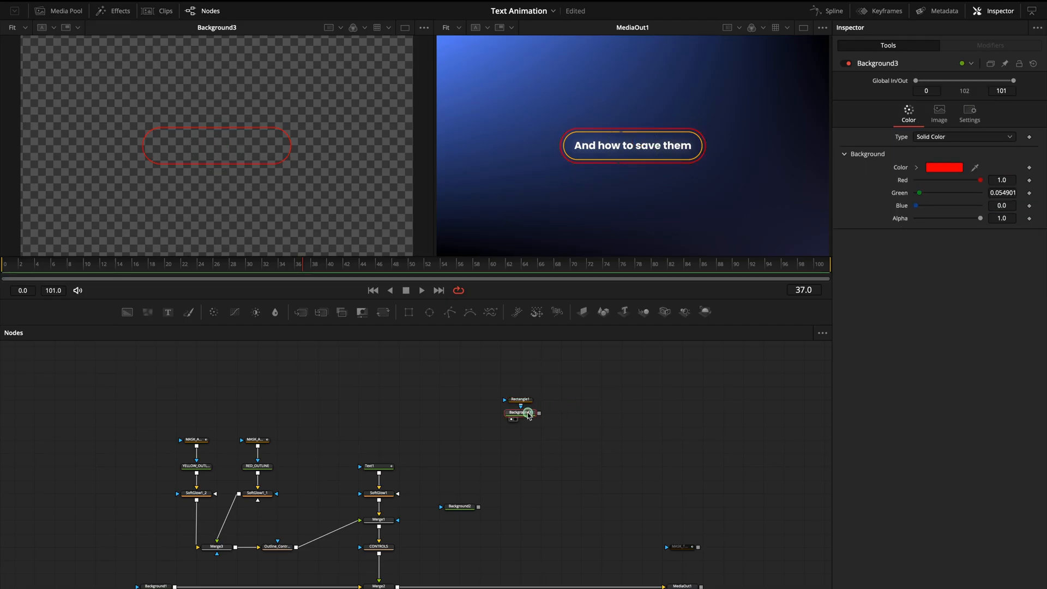
key("shift+space")
type("soft")
key("Return")
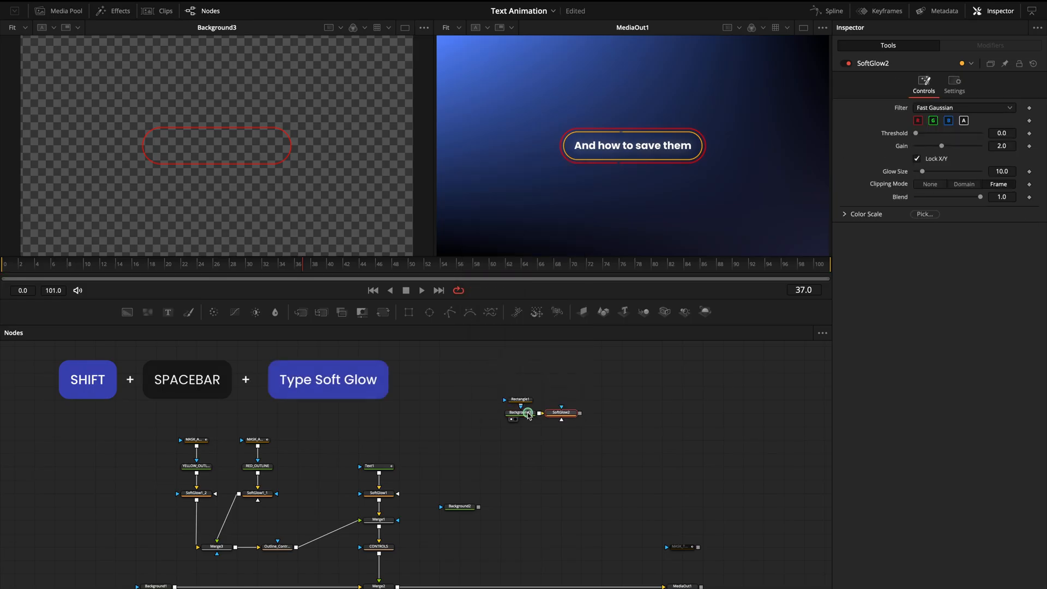
left_click_drag(561, 413, 520, 426)
key("1")
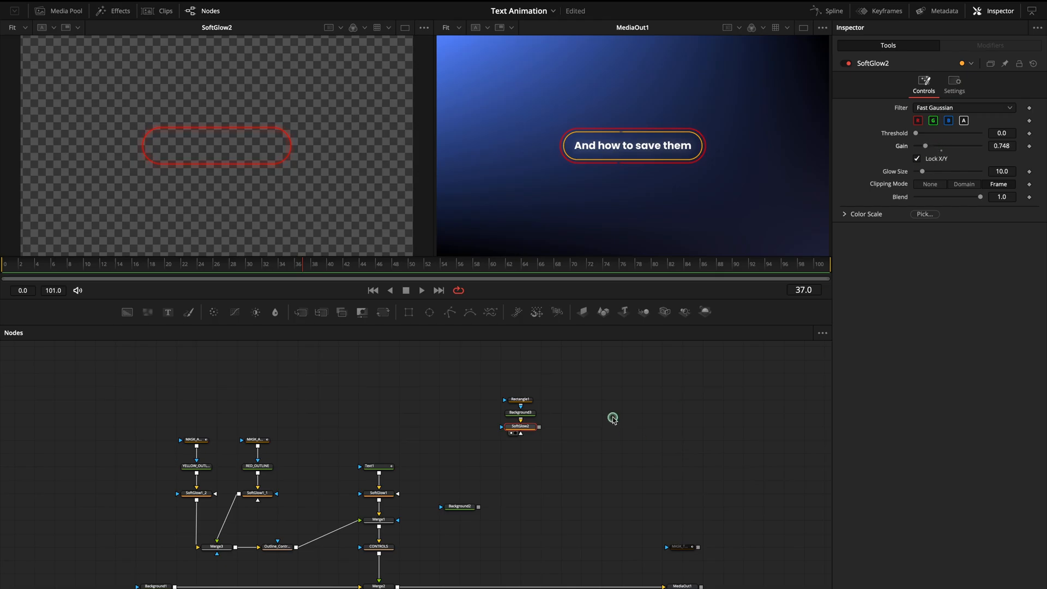
Add another Background node beside the red outline nodes, show it in the first viewer and color it solid yellow-orange.
key("shift+space")
type("back")
key("Return")
key("1")
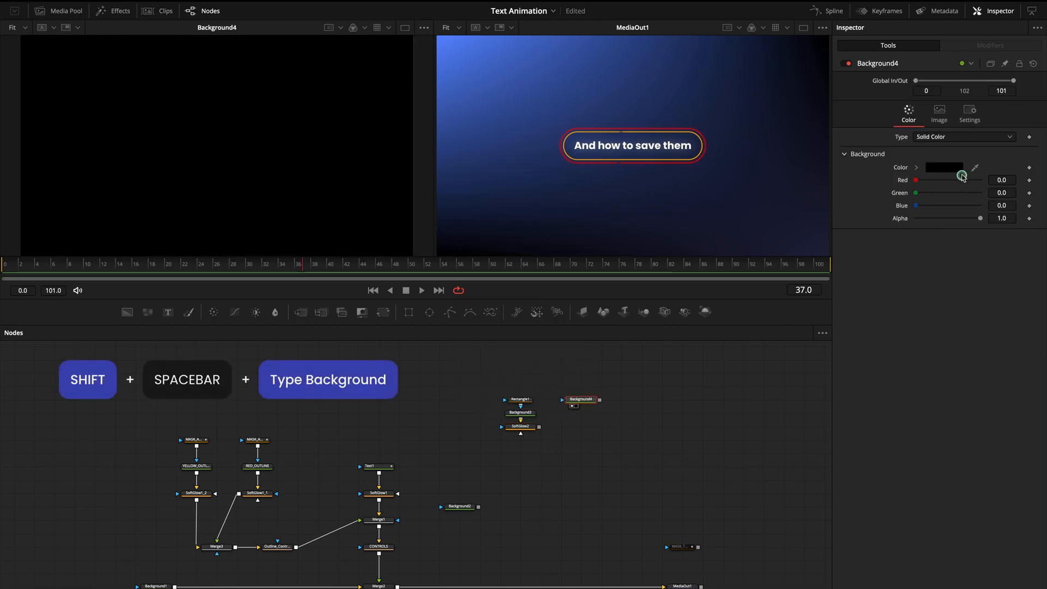
left_click(961, 173)
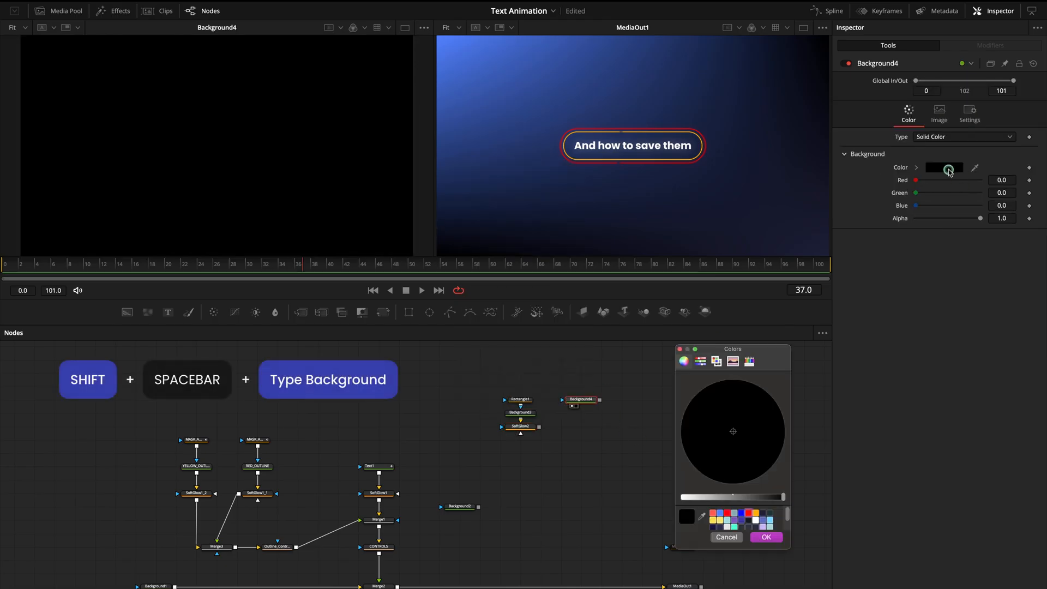
left_click(757, 515)
left_click(772, 538)
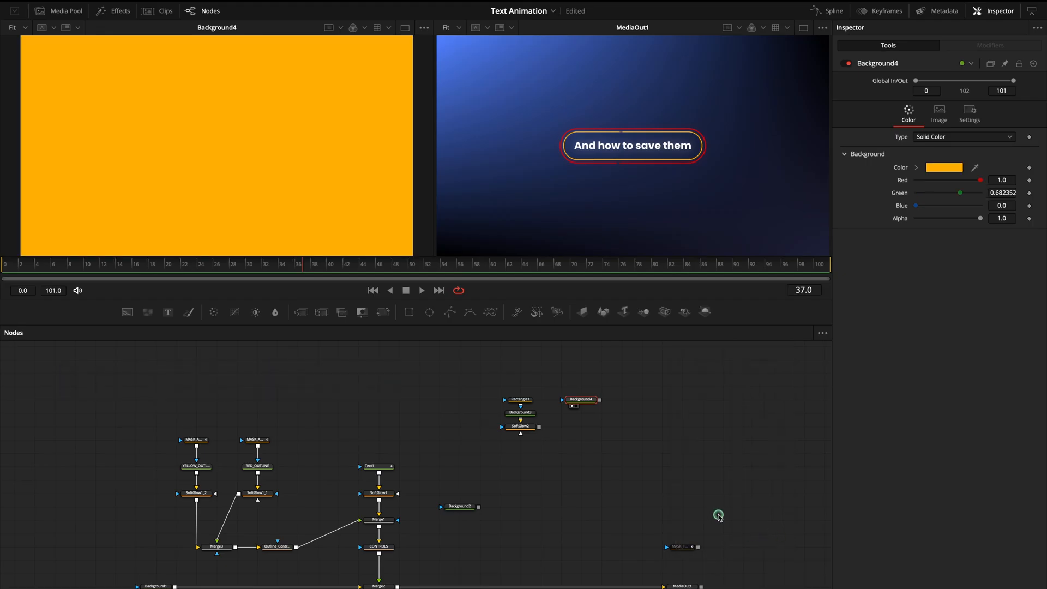
Mask the yellow-orange background with a non-solid rectangle of width 0.379, height 0.173, corner radius 1.0 and border width 0.002.
left_click(408, 314)
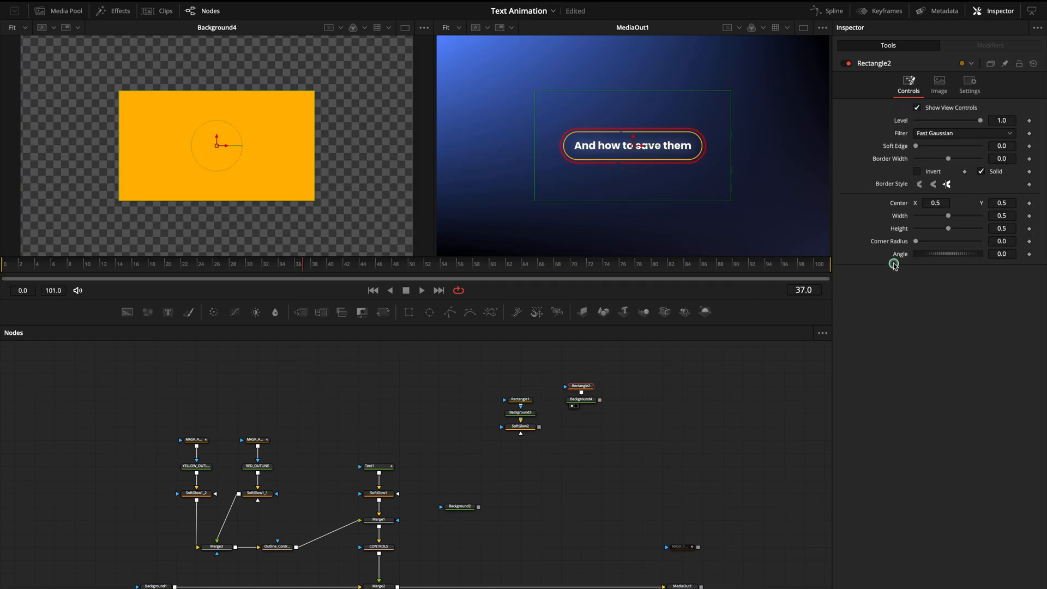
left_click_drag(948, 215, 940, 215)
left_click_drag(1005, 228, 837, 240)
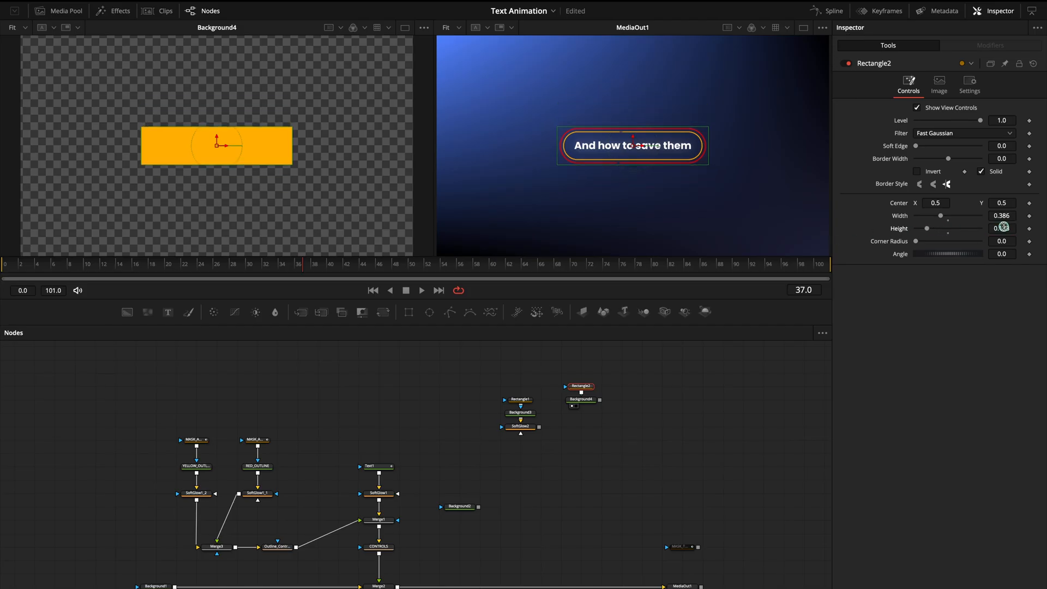
left_click_drag(918, 240, 999, 216)
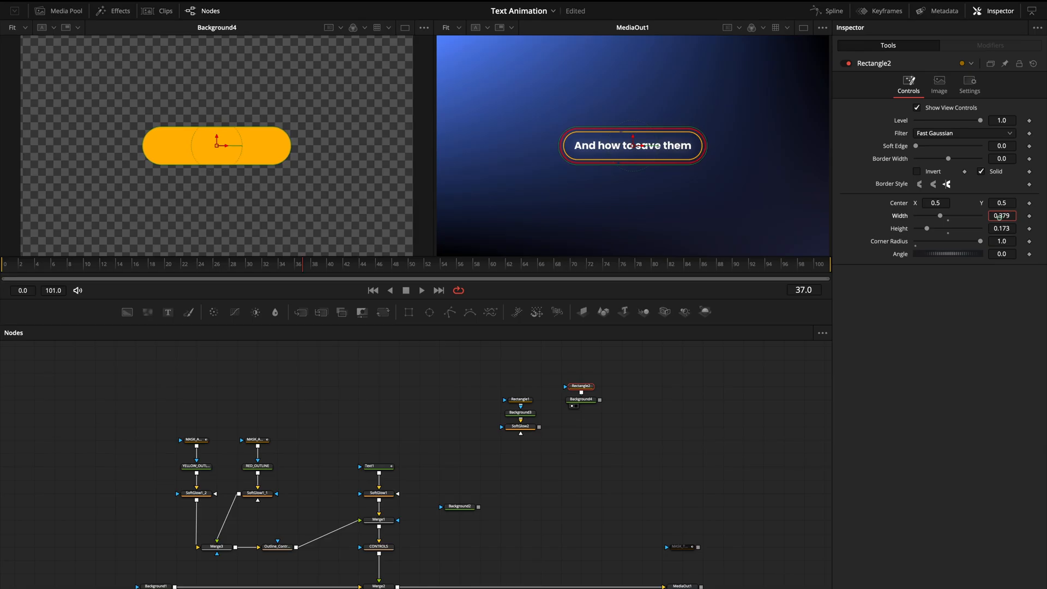
left_click(981, 172)
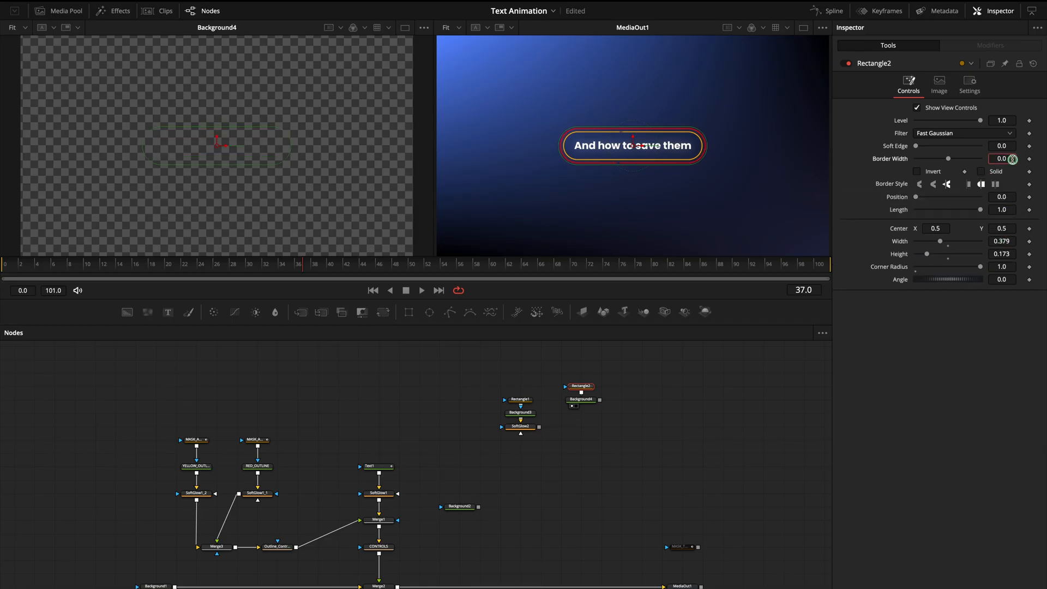
key("Tab")
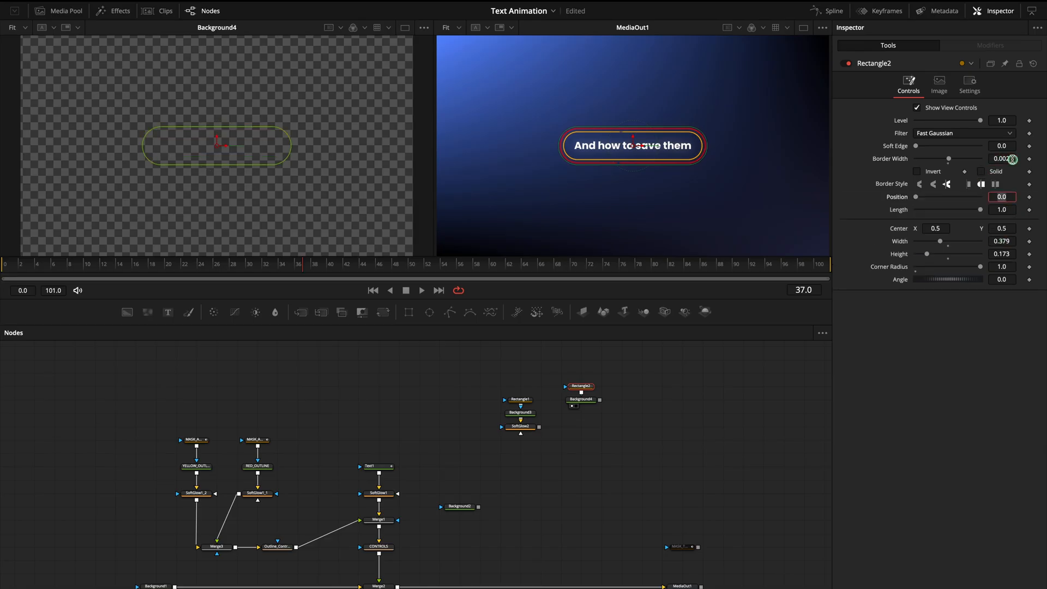
left_click(584, 401)
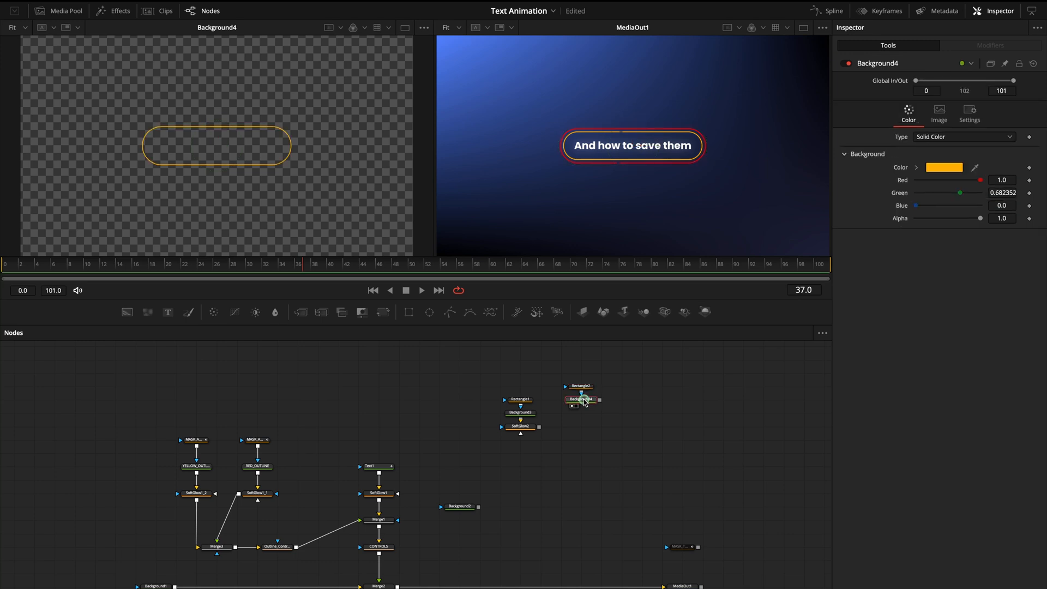
Add a Soft Glow node below the yellow-orange background, show it in the first viewer and set its gain to 0.354.
key("shift+space")
type("soft")
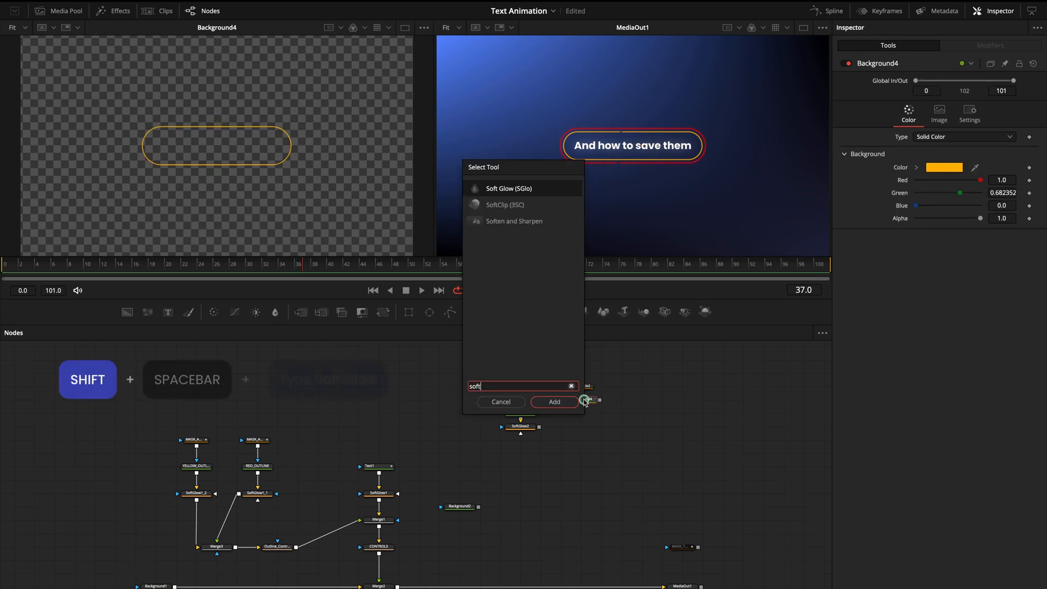
key("Return")
key("1")
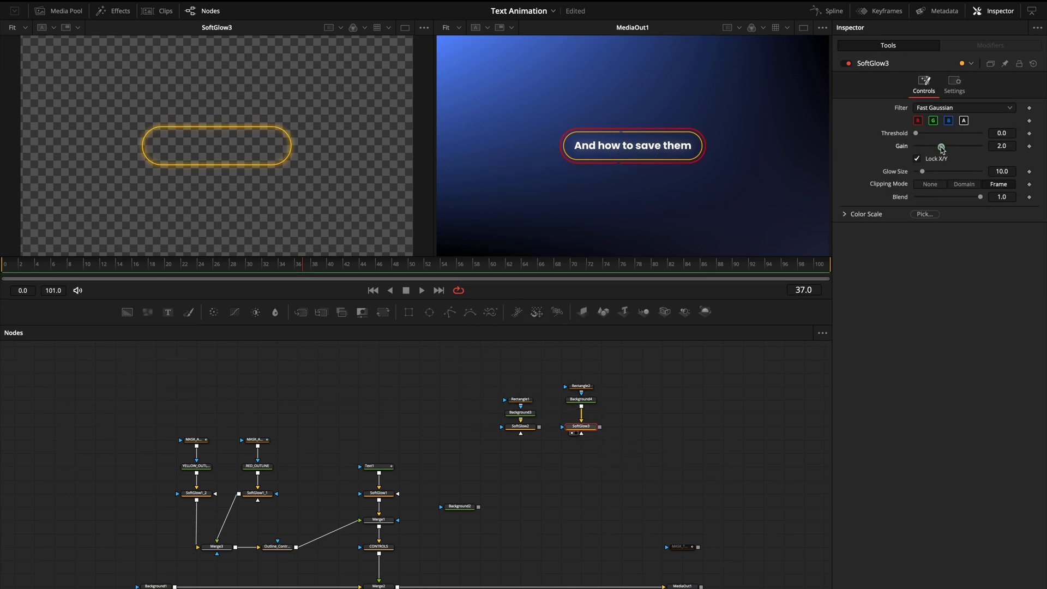
left_click_drag(942, 146, 918, 148)
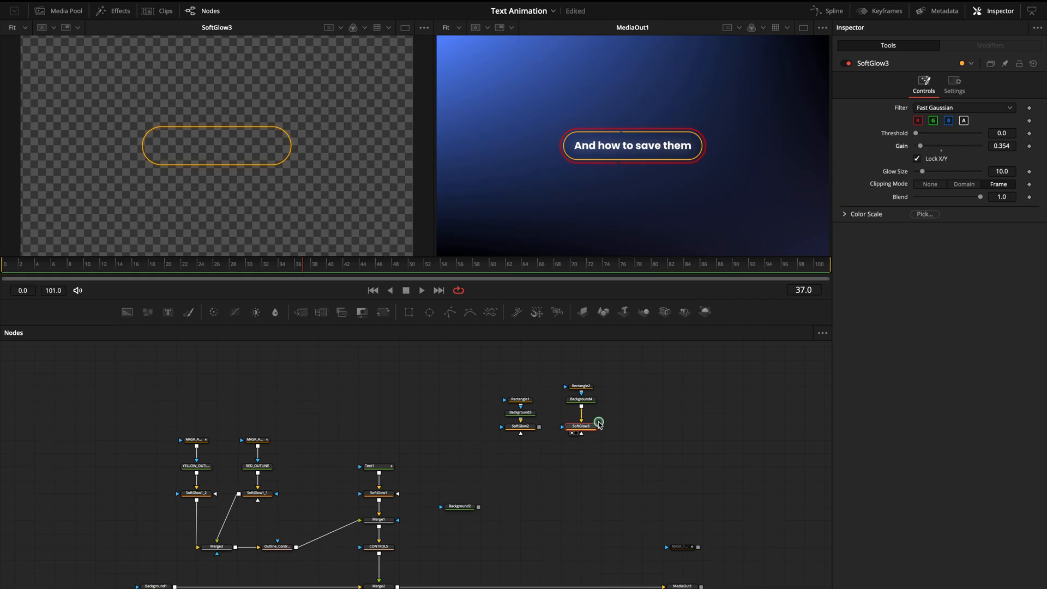
Merge the yellow and red glows, then append a Transform node named OUT_CONTROLS and show it in the first viewer.
left_click_drag(599, 429, 563, 454)
key("1")
key("shift+space")
type("transform")
key("Return")
key("F2")
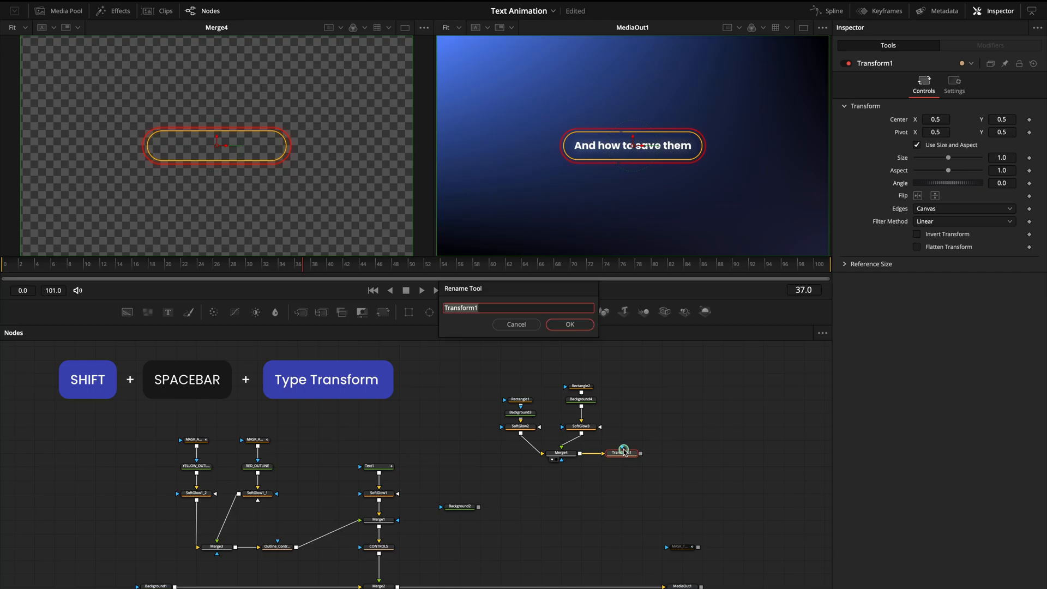
type("OUT_CONTROLS")
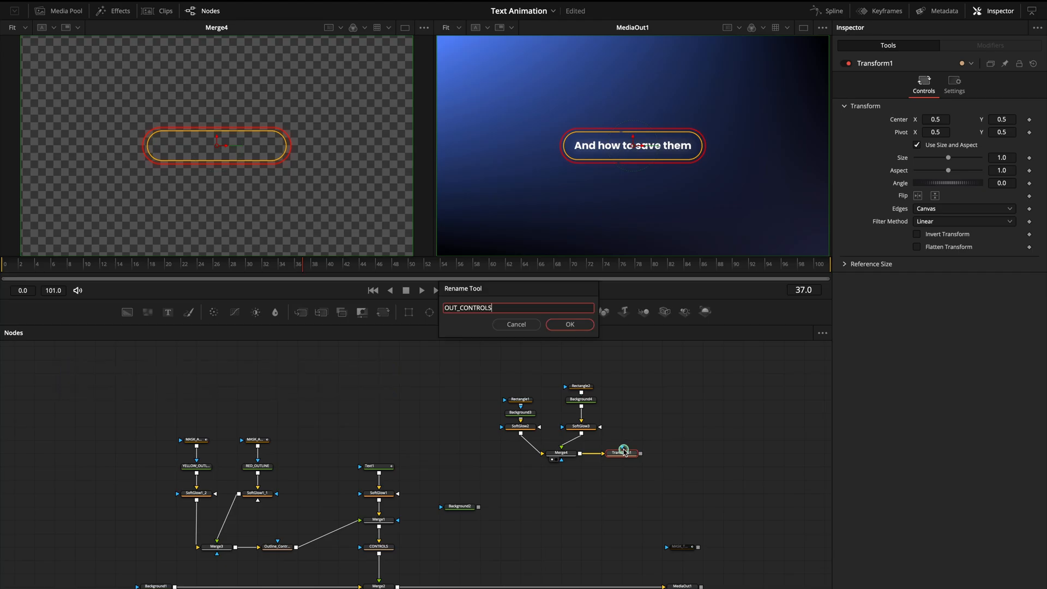
key("Return")
key("1")
left_click_drag(950, 157, 960, 157)
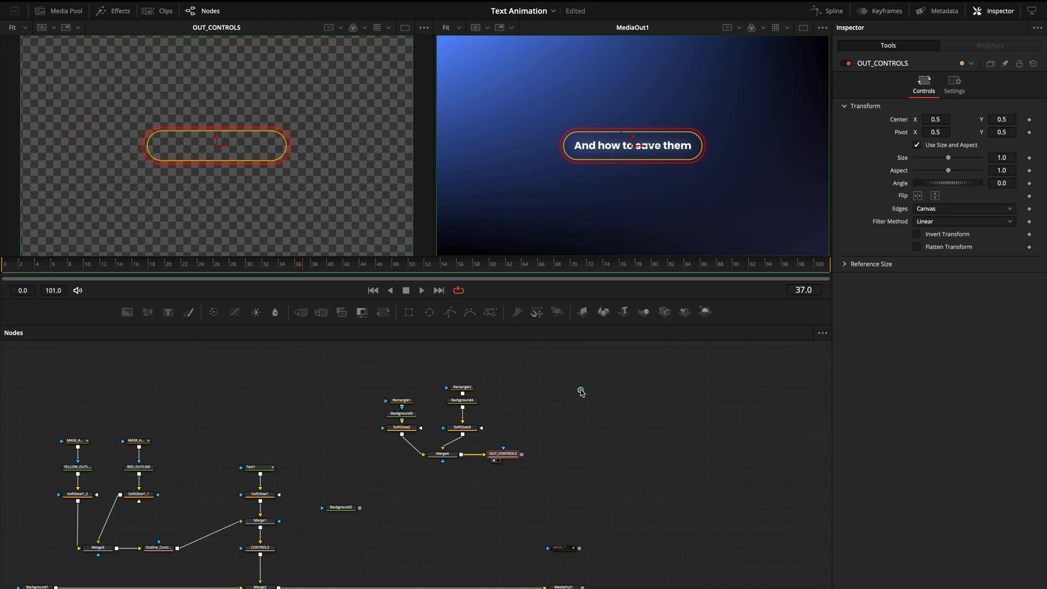
Add a Text+ node, merge it over OUT_CONTROLS and show the merge in the first viewer.
key("shift+space")
key("Down")
key("Down")
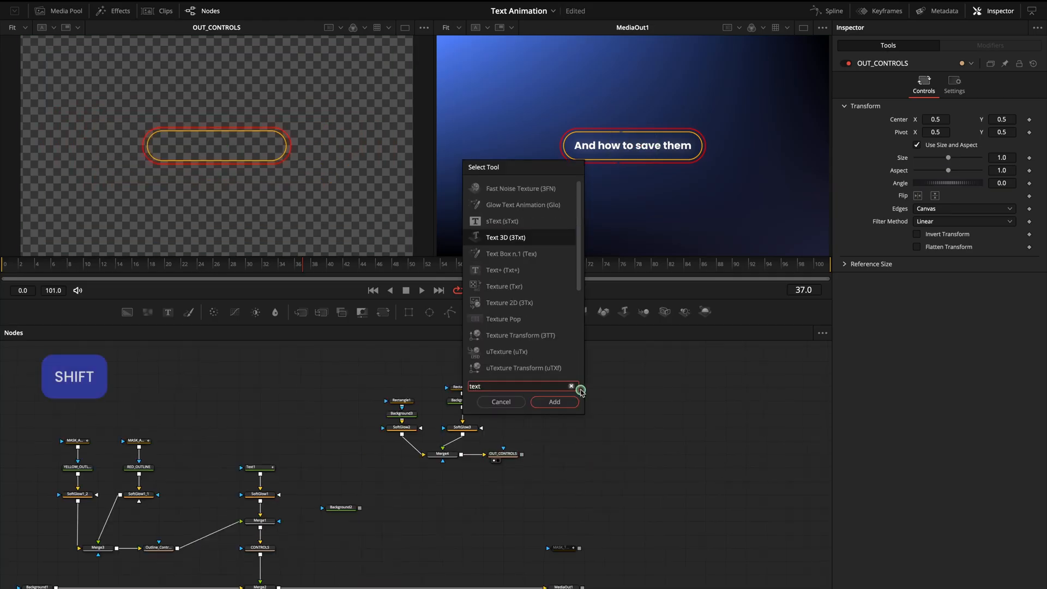
key("Return")
left_click_drag(605, 389, 522, 454)
key("1")
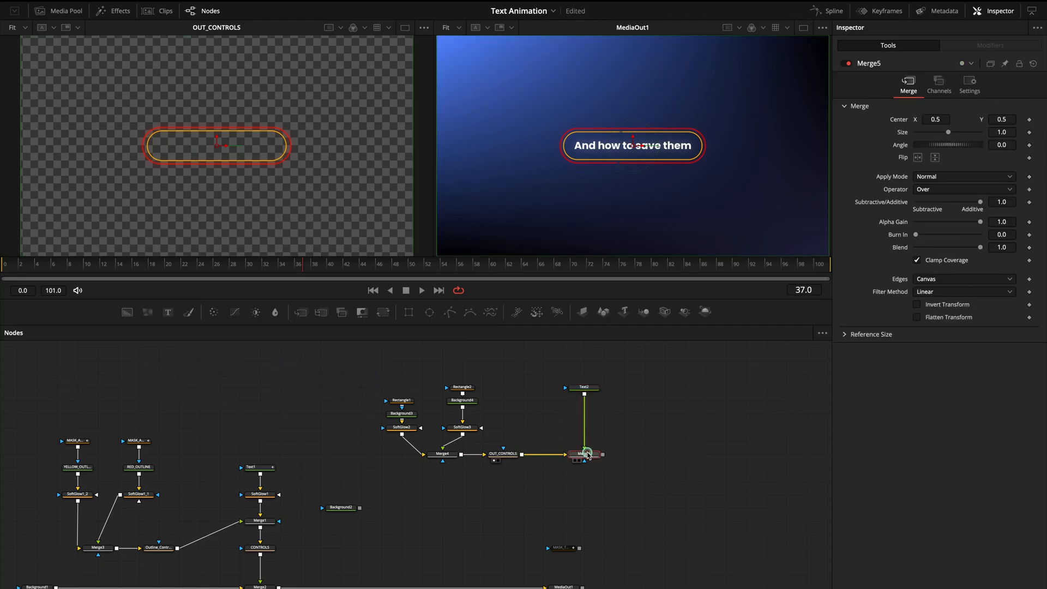
Make the new text node read "And how to save them" in Poppins Bold at size 0.0492.
left_click(584, 387)
left_click(907, 158)
type("And how to save them")
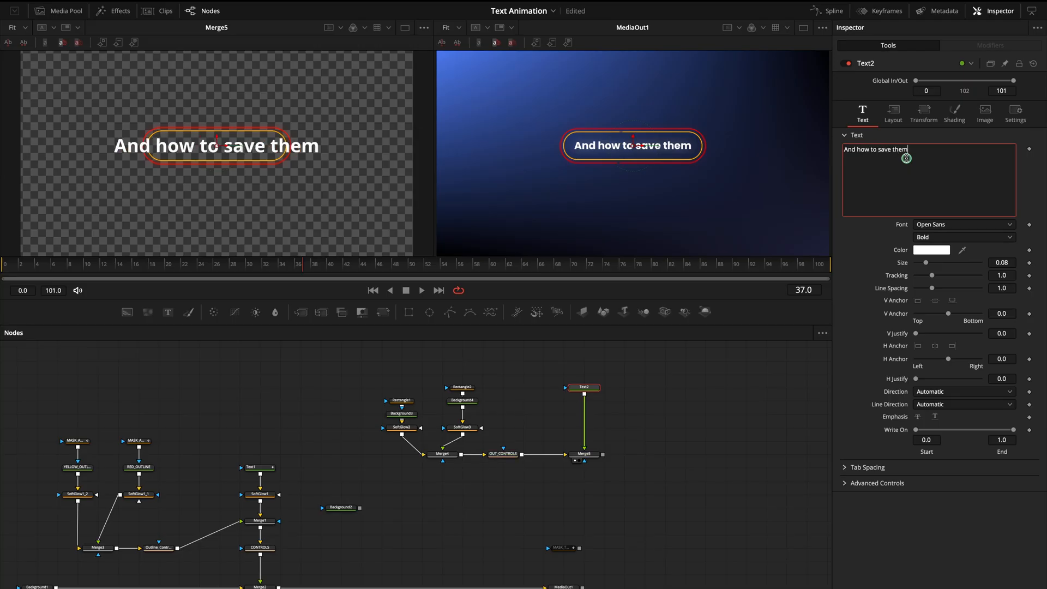
left_click(977, 224)
scroll(977, 227, "down", 2)
left_click(976, 227)
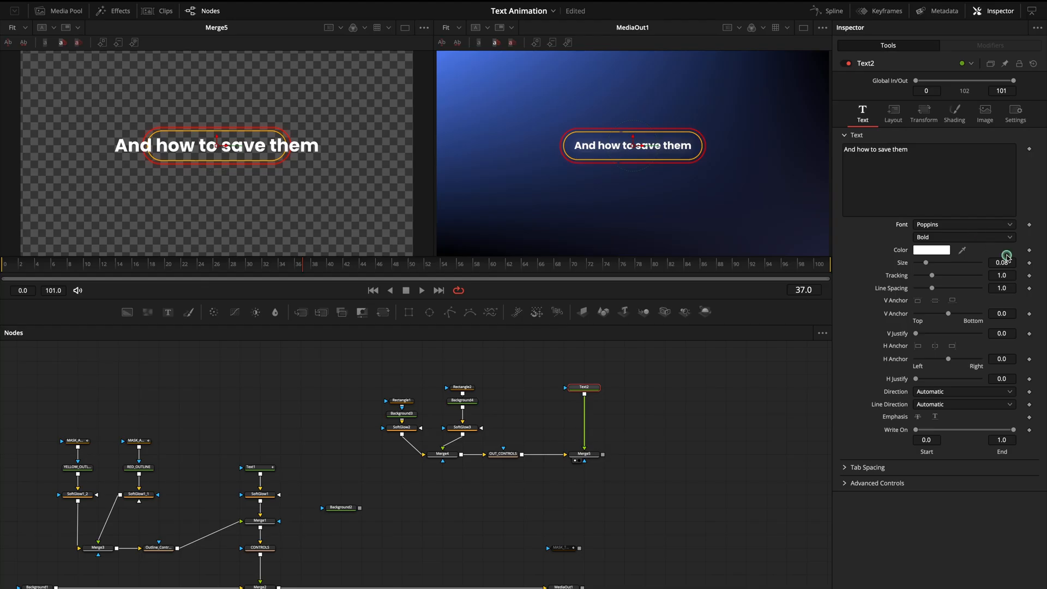
left_click_drag(986, 261, 849, 271)
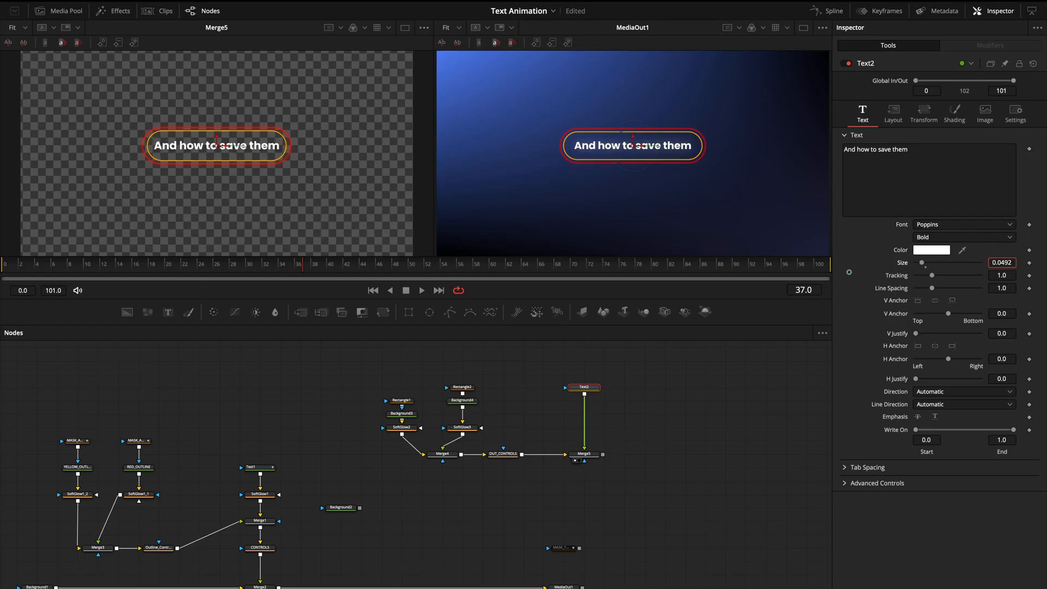
Paste a copy of the yellow outline's Soft Glow after the text node and merge the composite over Background2, shown in the first viewer.
left_click(458, 428)
key("ctrl+c")
left_click(583, 387)
key("ctrl+v")
left_click_drag(585, 401, 584, 414)
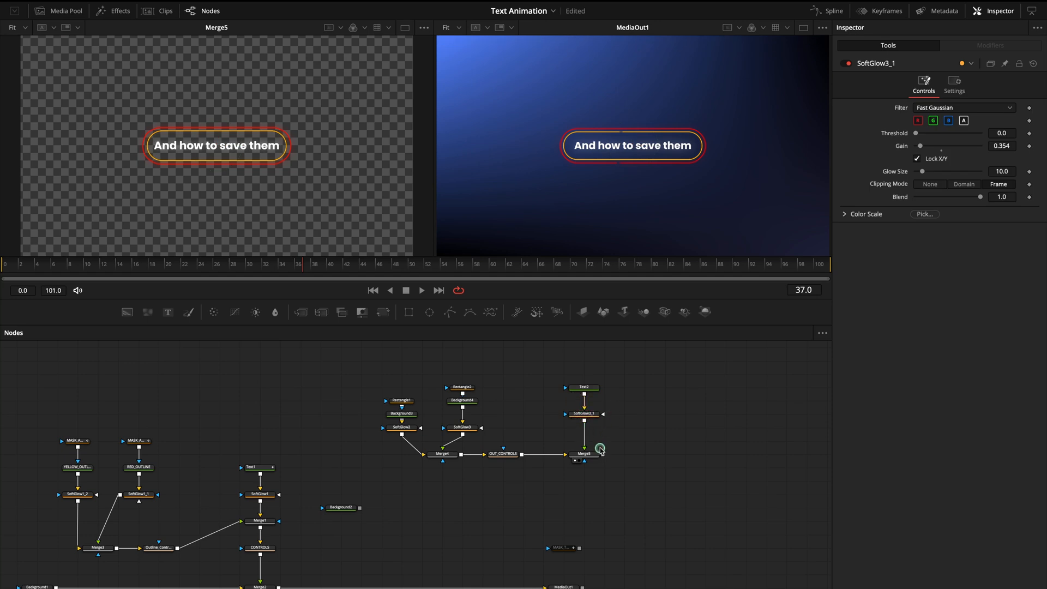
left_click_drag(602, 455, 360, 508)
left_click(575, 514)
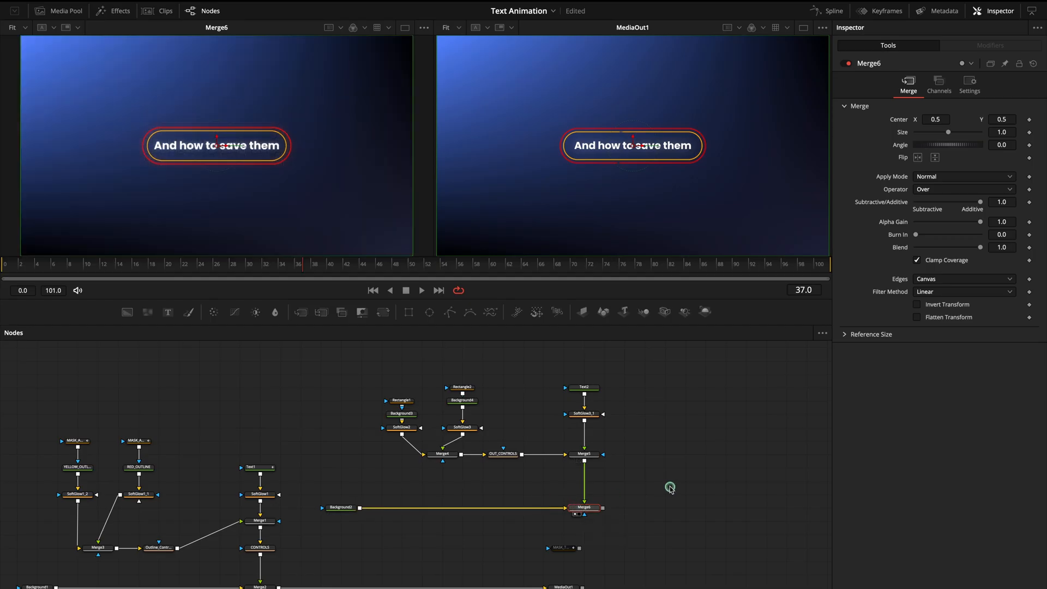
Rename the red outline's rectangle mask RED_MASK and its background node RED.
left_click(395, 386)
key("F2")
type("RED_MASK")
key("Return")
left_click(409, 416)
key("F2")
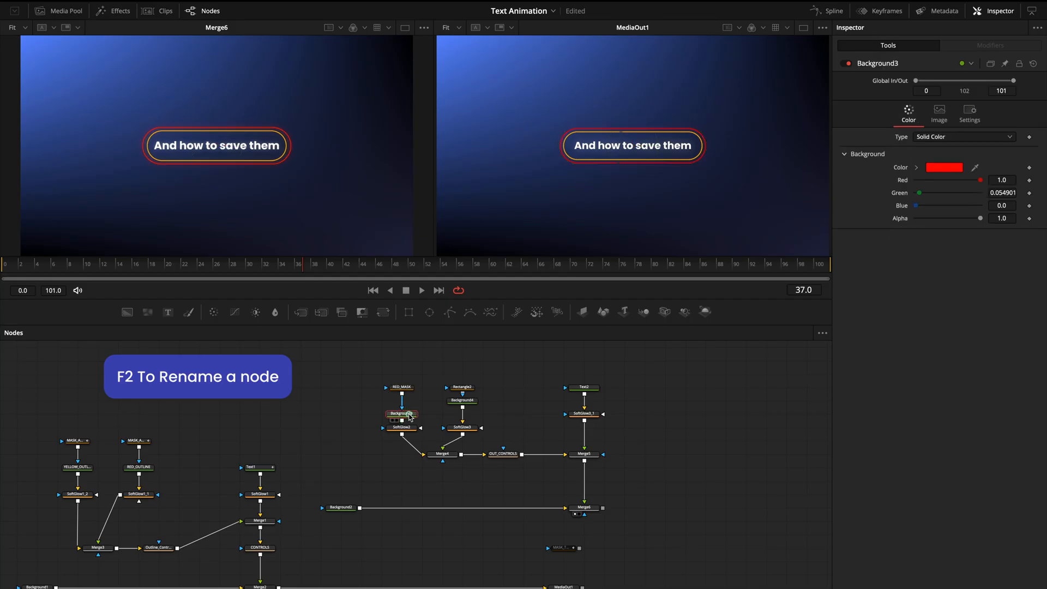
type("RED")
key("Return")
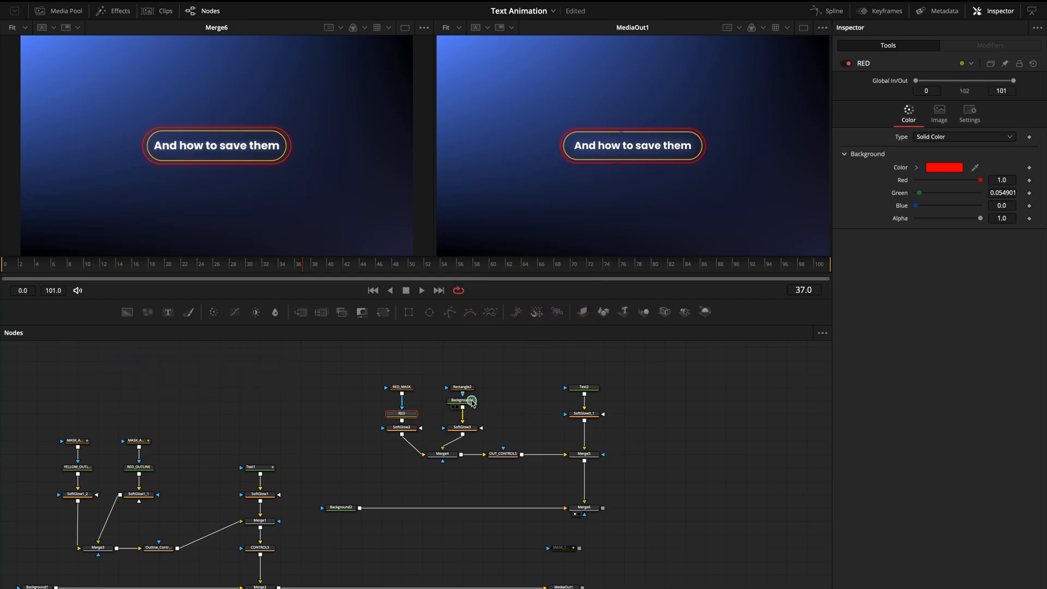
Rename the yellow outline's background node YELLOW and its rectangle mask YELLOW_MASK.
left_click(472, 401)
key("F2")
type("YELLOW")
key("Return")
left_click(462, 387)
key("F2")
type("YELLO")
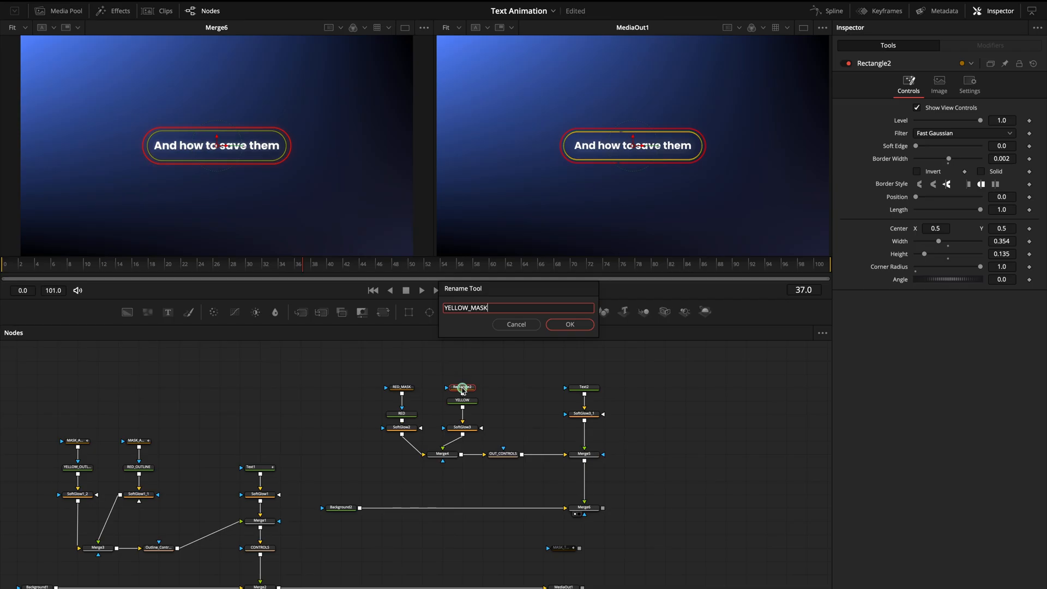
key("Return")
Modify the Length of RED_MASK with Anim Curves and open the modifier's settings.
left_click(401, 388)
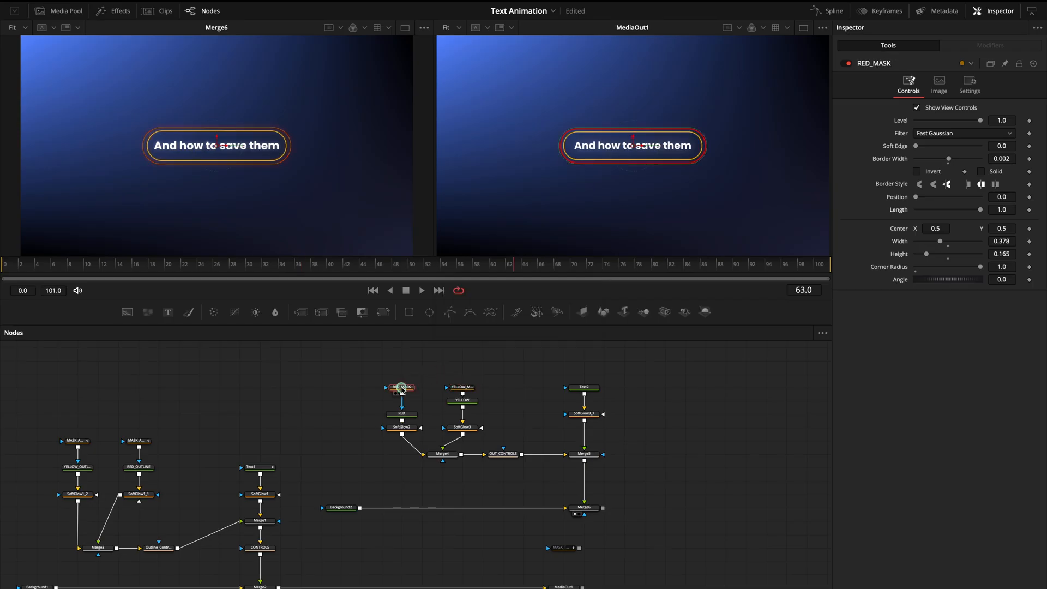
left_click(877, 210)
right_click(899, 211)
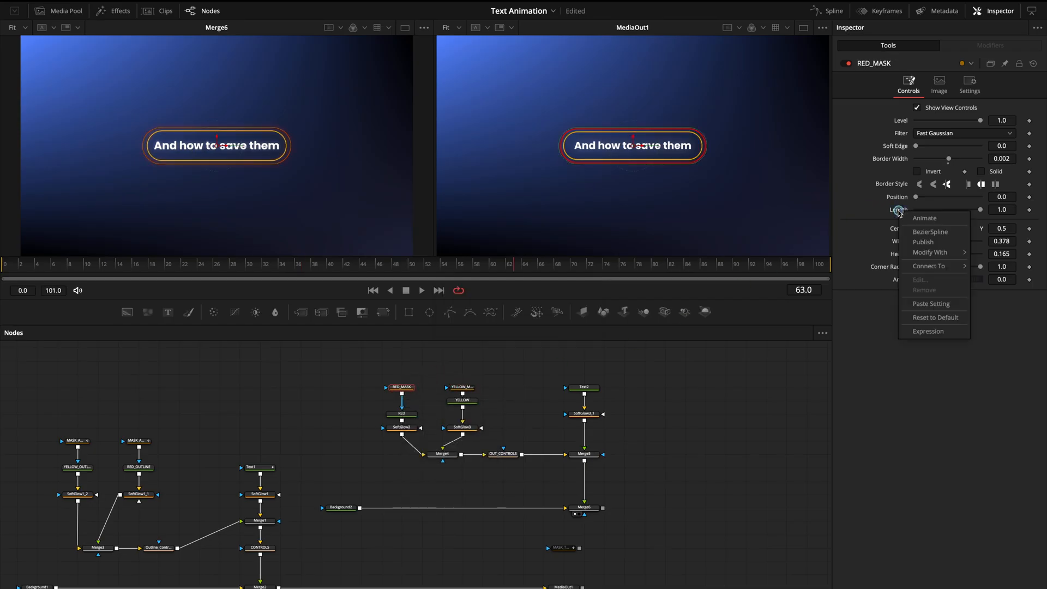
mouse_move(929, 252)
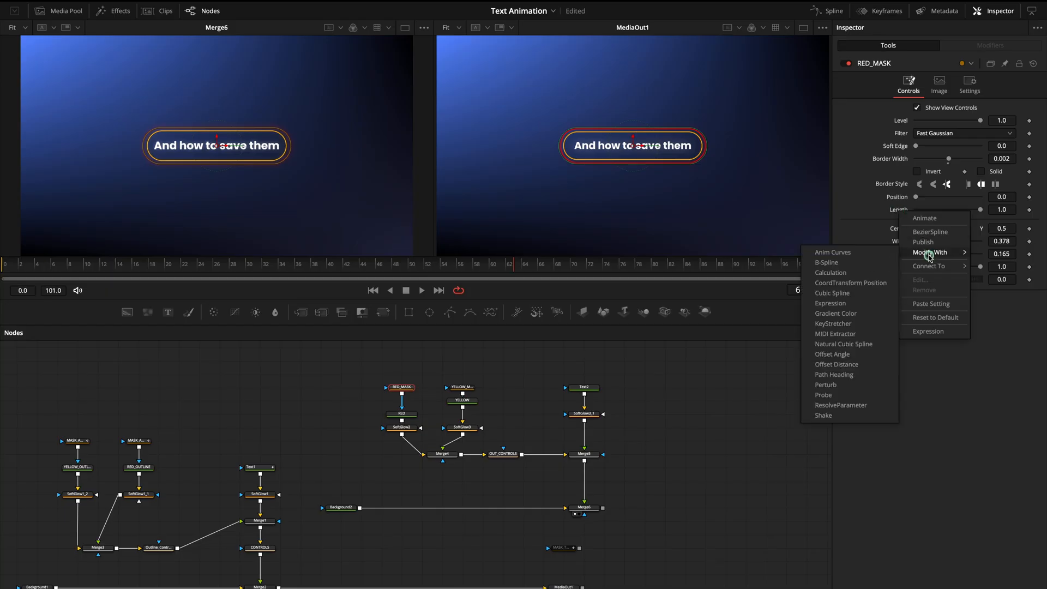
left_click(857, 253)
left_click(964, 47)
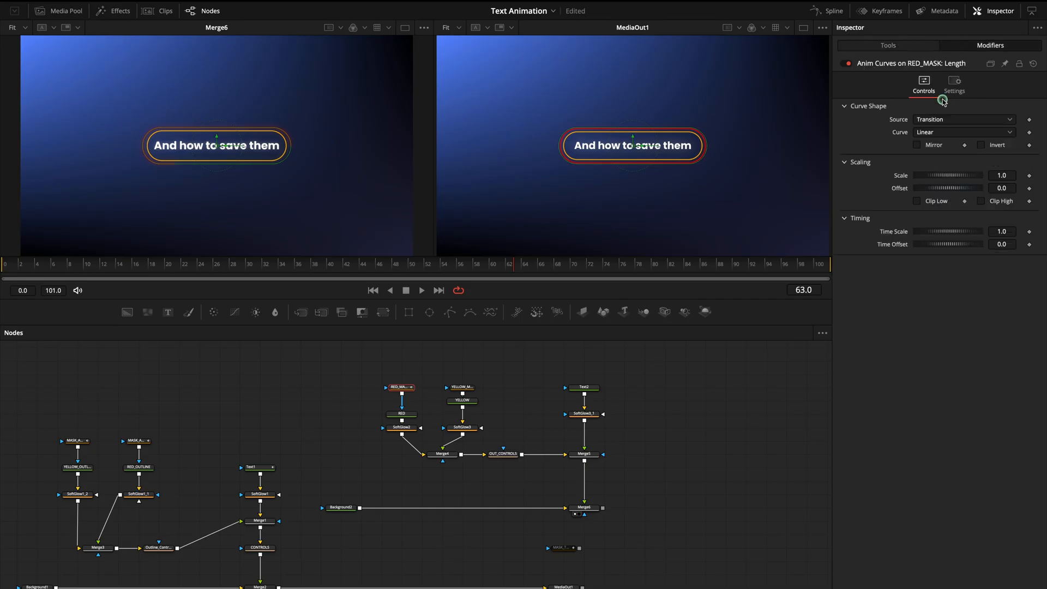
Set RED_MASK's Length curve to Duration source with Easing, Sine in, Elastic out and Mirror enabled.
left_click(939, 122)
left_click(935, 132)
left_click(940, 133)
left_click(928, 158)
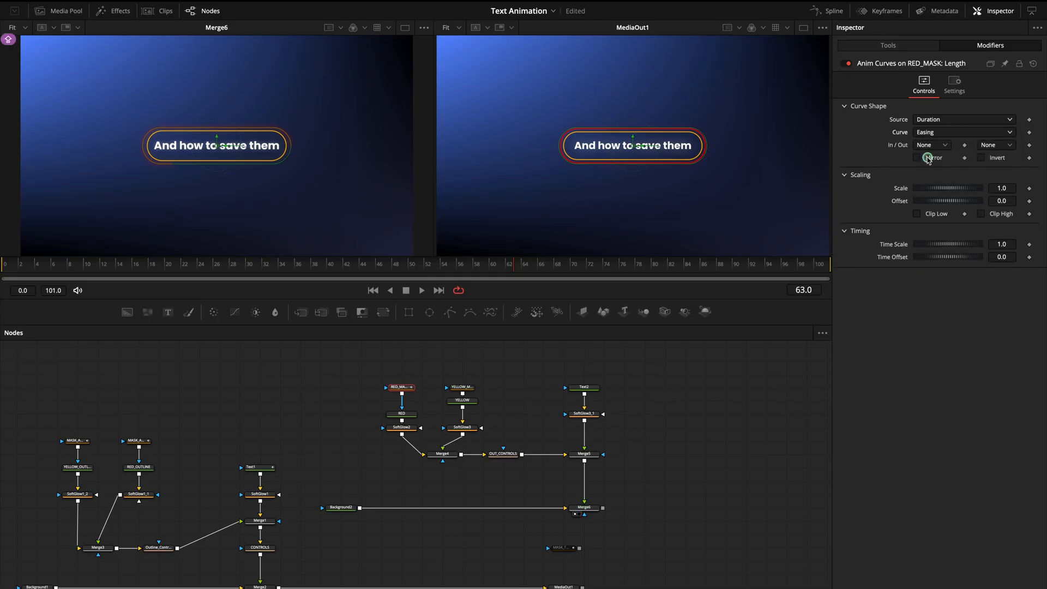
left_click(925, 145)
left_click(927, 166)
left_click(988, 146)
left_click(989, 260)
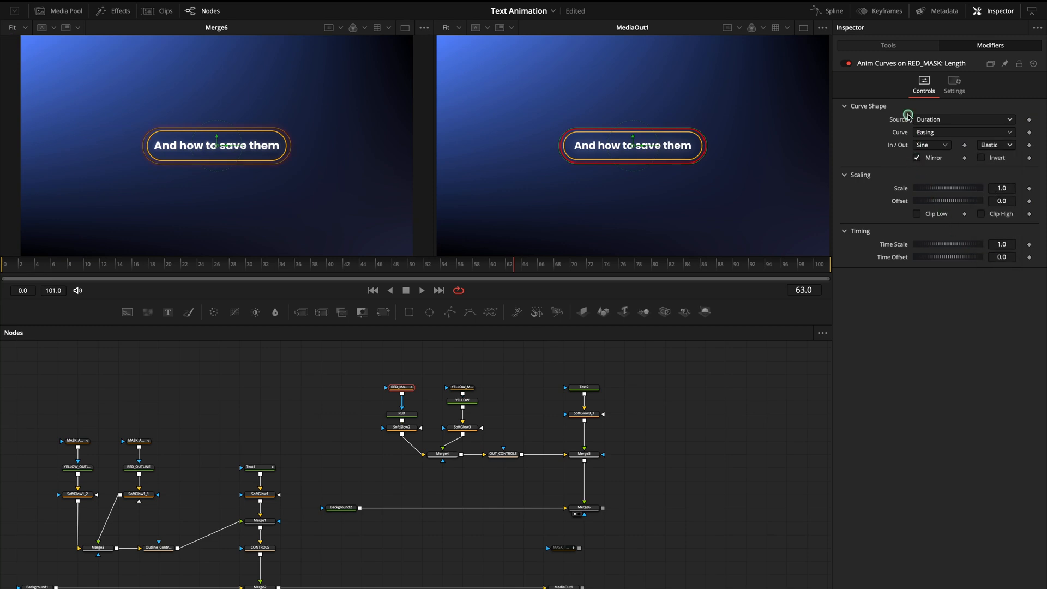
Modify the Position of RED_MASK with Anim Curves and open the modifier's settings.
left_click(885, 48)
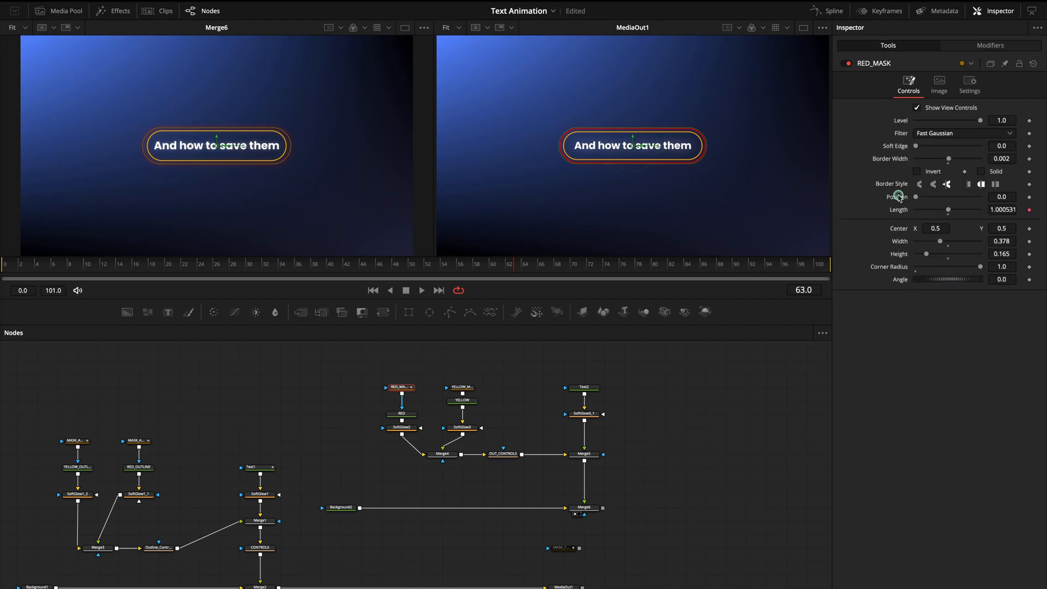
right_click(899, 197)
mouse_move(928, 235)
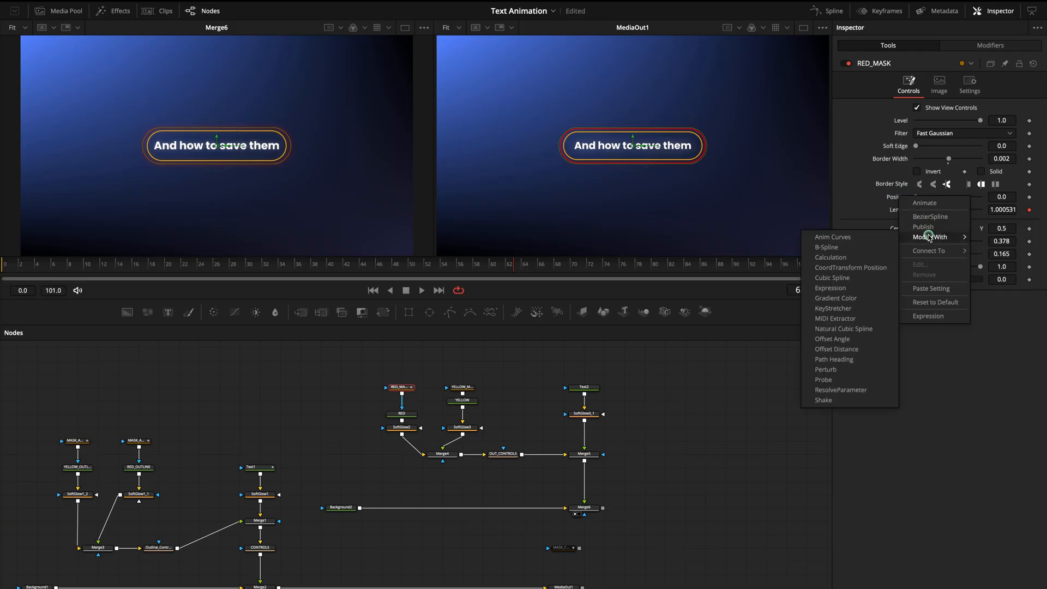
left_click(879, 232)
left_click(978, 47)
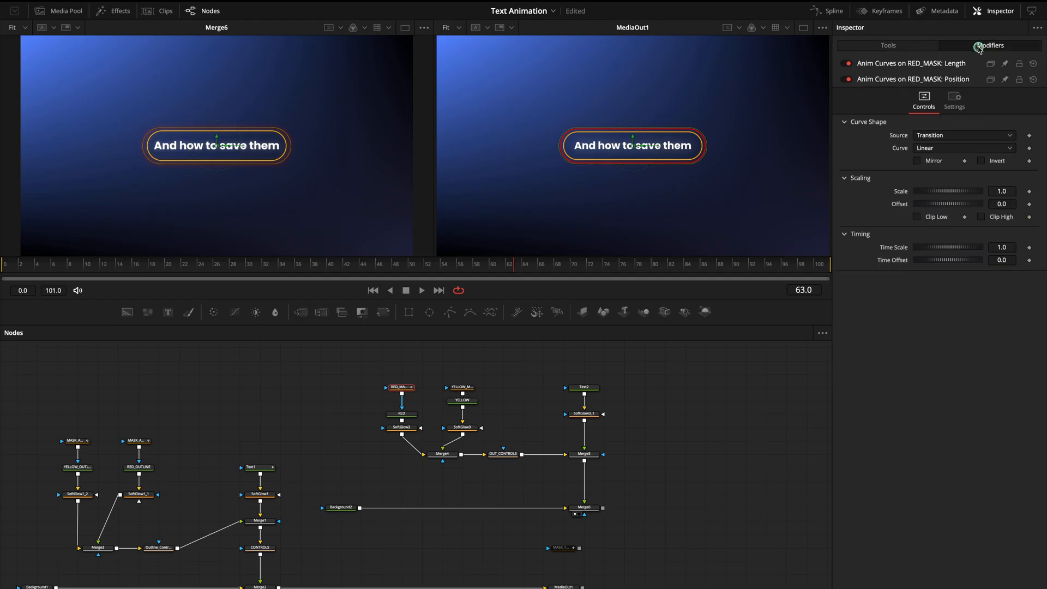
Set RED_MASK's Position curve to Duration source with Easing, Sine in, Elastic out, and enable Mirror and Invert.
left_click(938, 137)
left_click(930, 159)
left_click(937, 148)
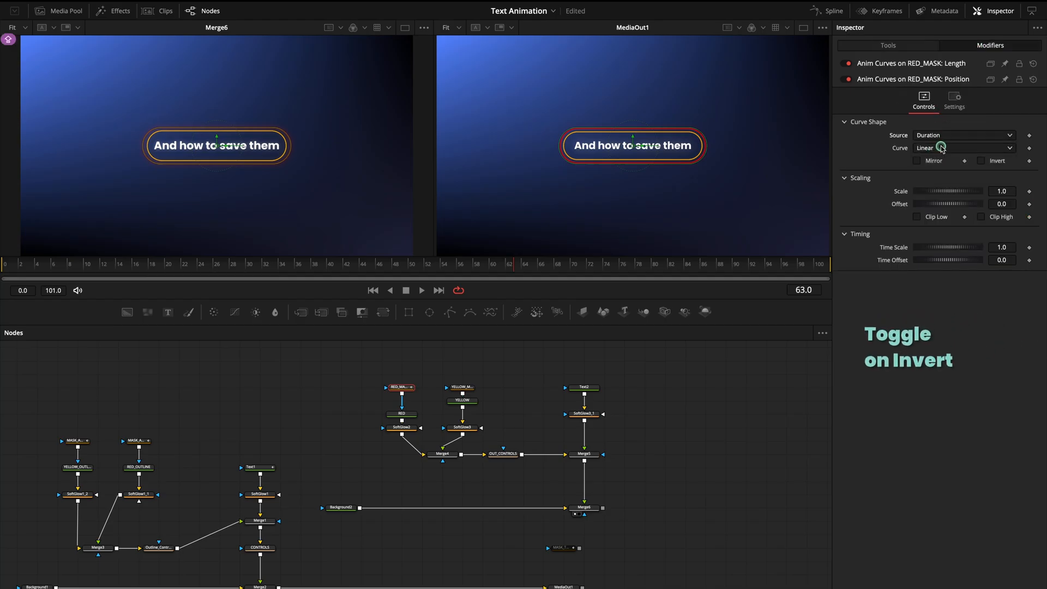
left_click(925, 173)
left_click(928, 161)
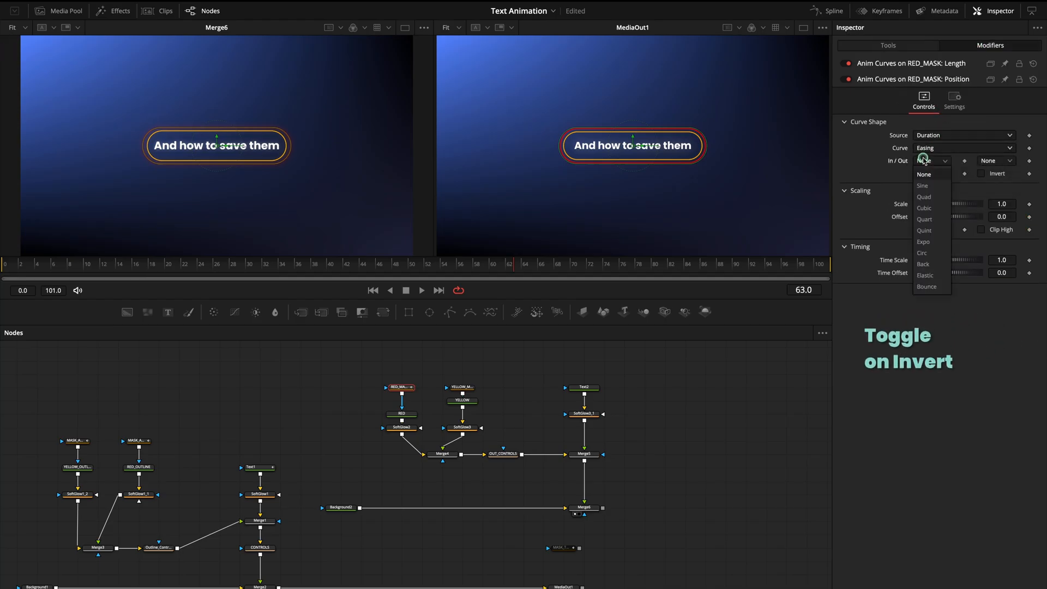
left_click(922, 186)
left_click(986, 161)
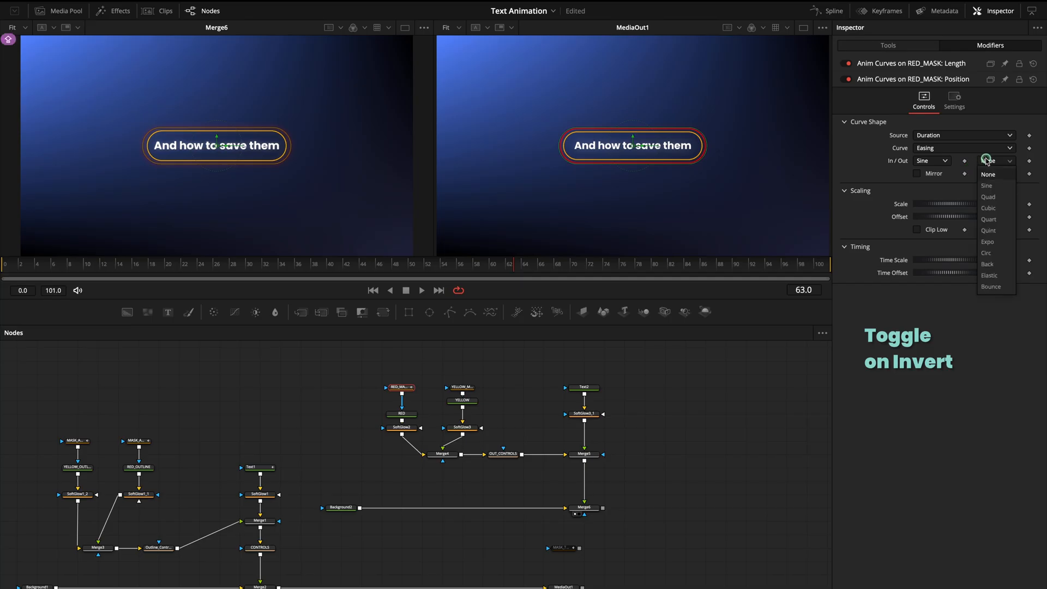
left_click(988, 275)
left_click(920, 174)
left_click(980, 174)
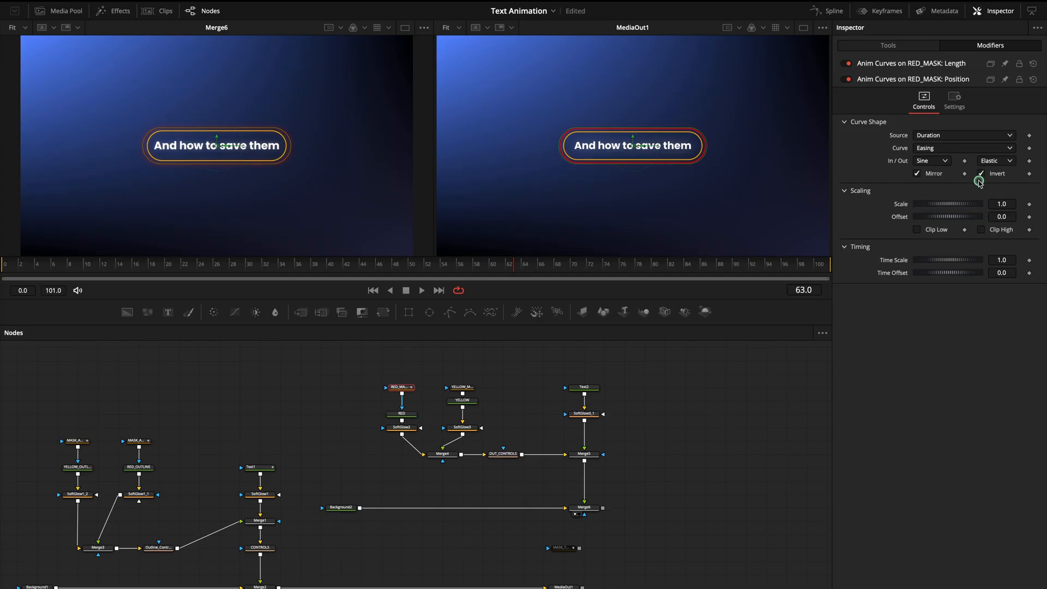
Modify the Length of YELLOW_MASK with Anim Curves and open the modifier's settings.
left_click(462, 388)
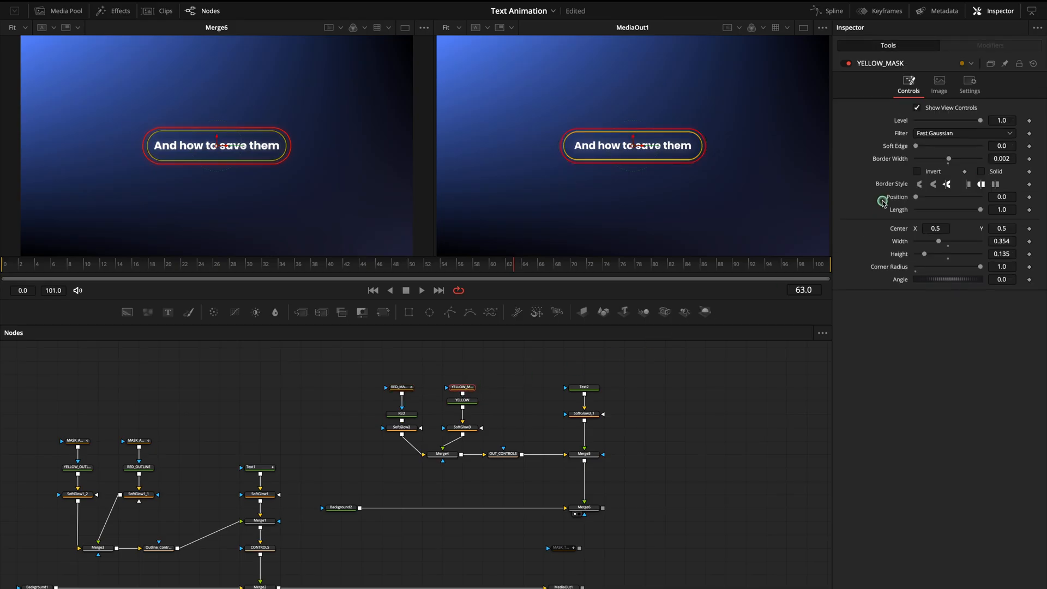
right_click(898, 212)
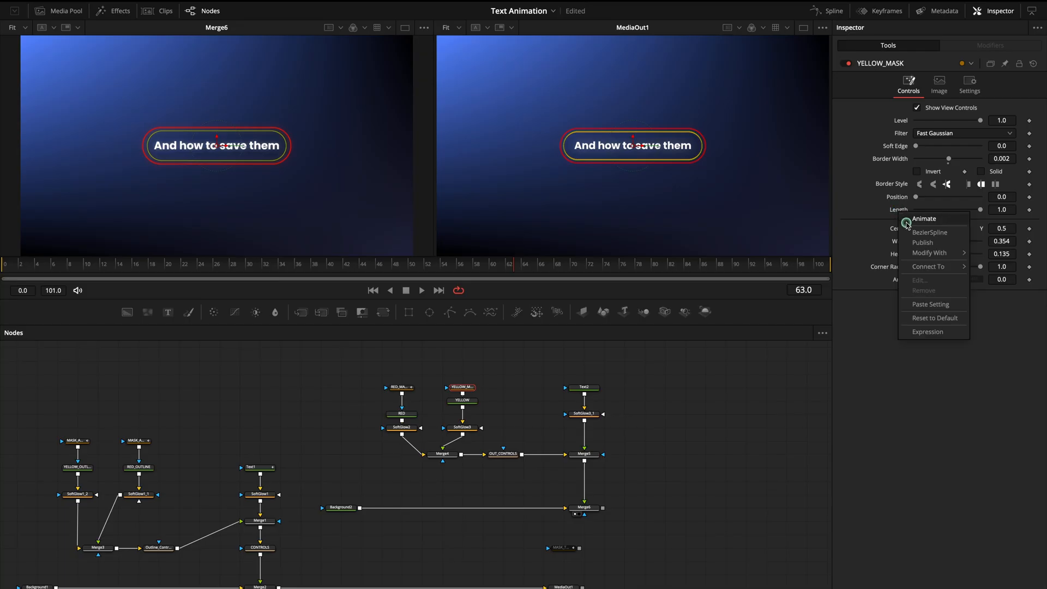
mouse_move(927, 252)
left_click(863, 254)
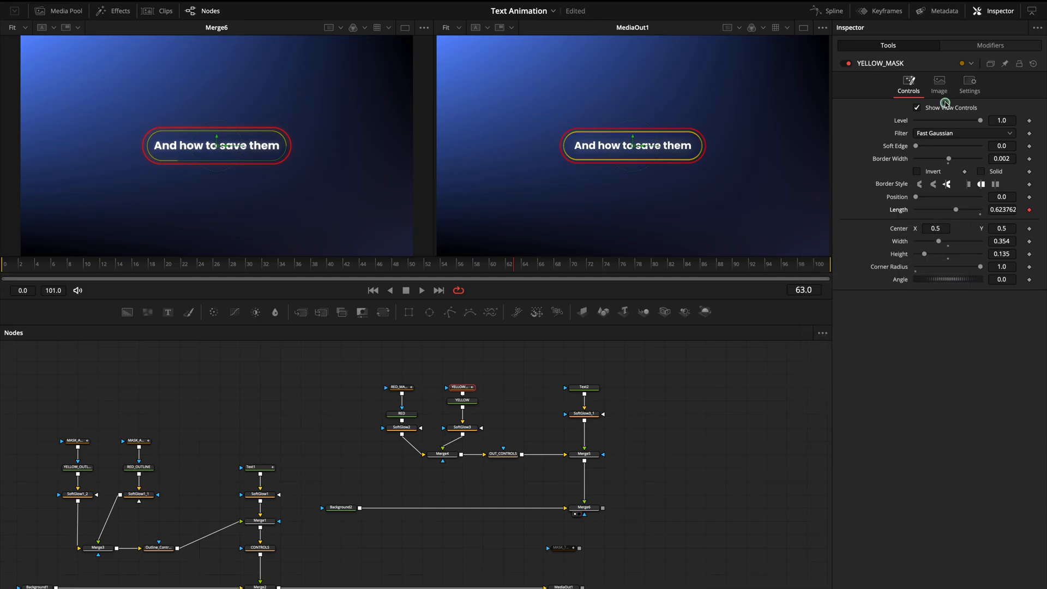
left_click(970, 49)
Set YELLOW_MASK's Length curve to Duration source with Easing, Sine in, Elastic out and Mirror enabled.
left_click(935, 133)
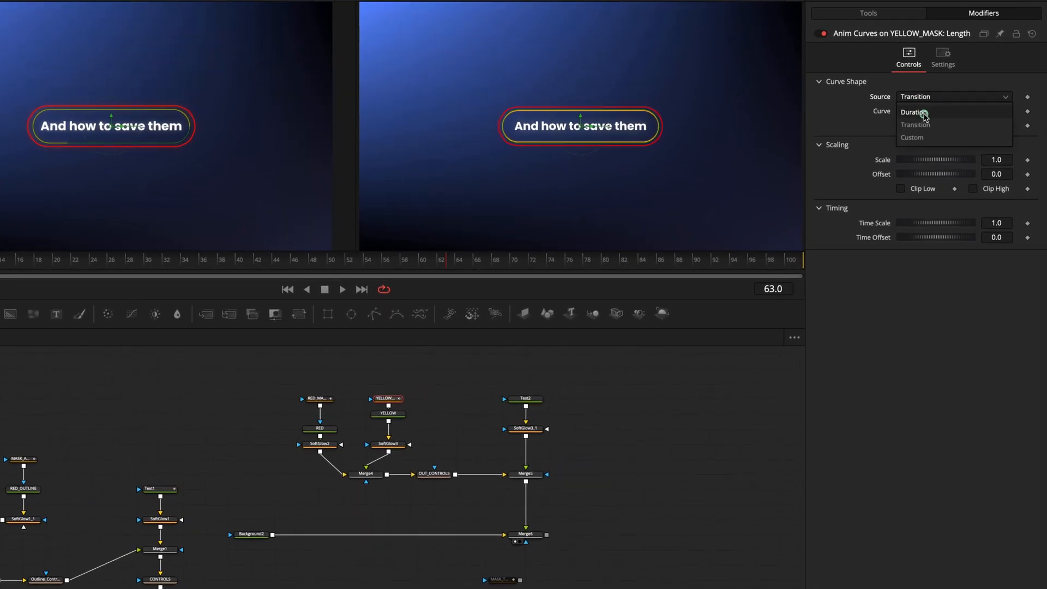
left_click(909, 139)
left_click(906, 126)
left_click(908, 154)
left_click(979, 126)
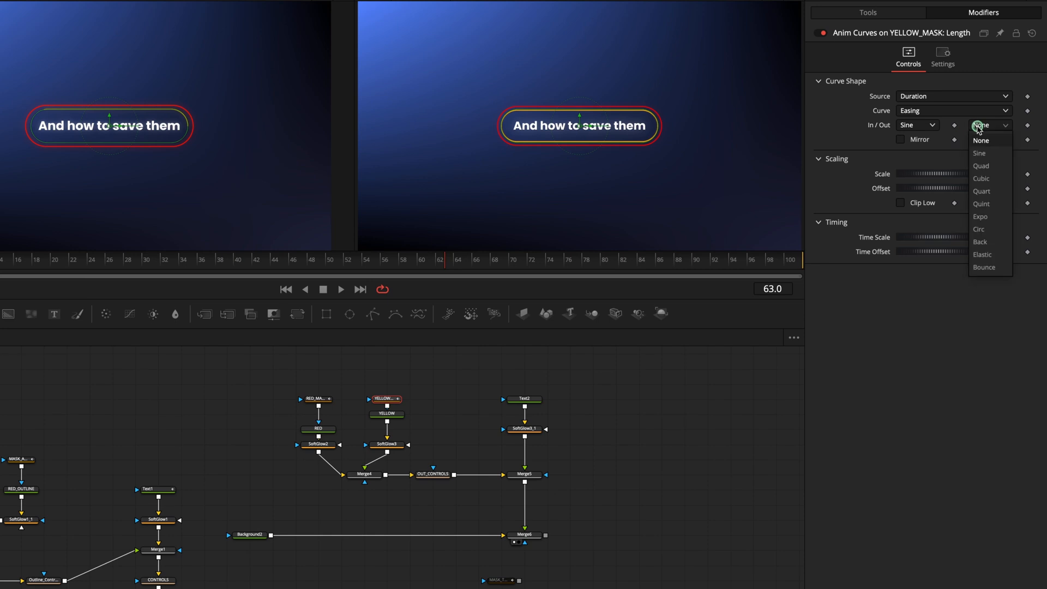
left_click(982, 254)
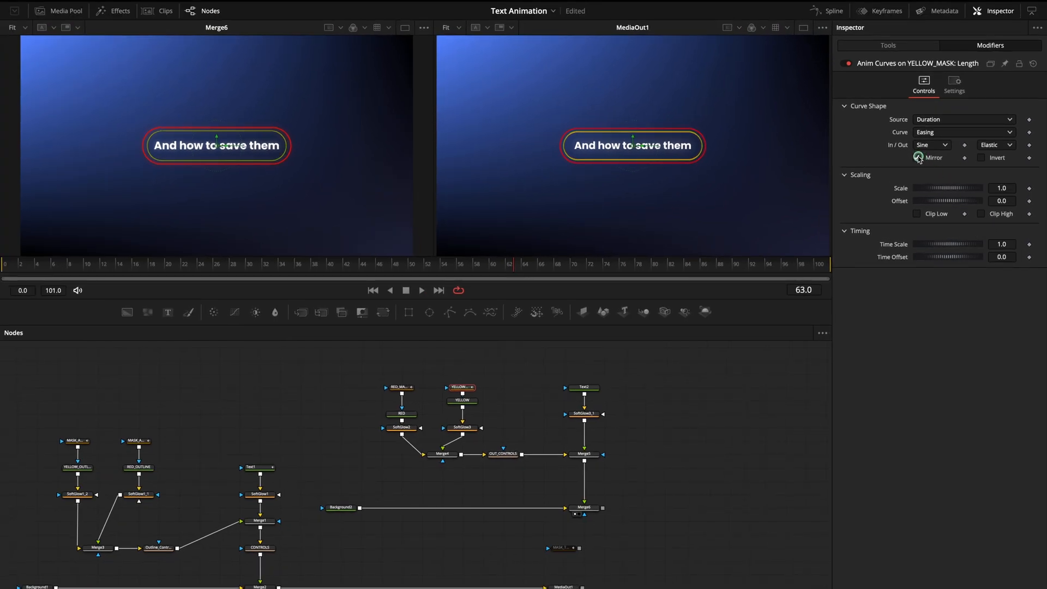
Modify the Position of YELLOW_MASK with Anim Curves and open the modifier's settings.
left_click(888, 46)
right_click(898, 196)
left_click(911, 237)
left_click(872, 236)
left_click(982, 47)
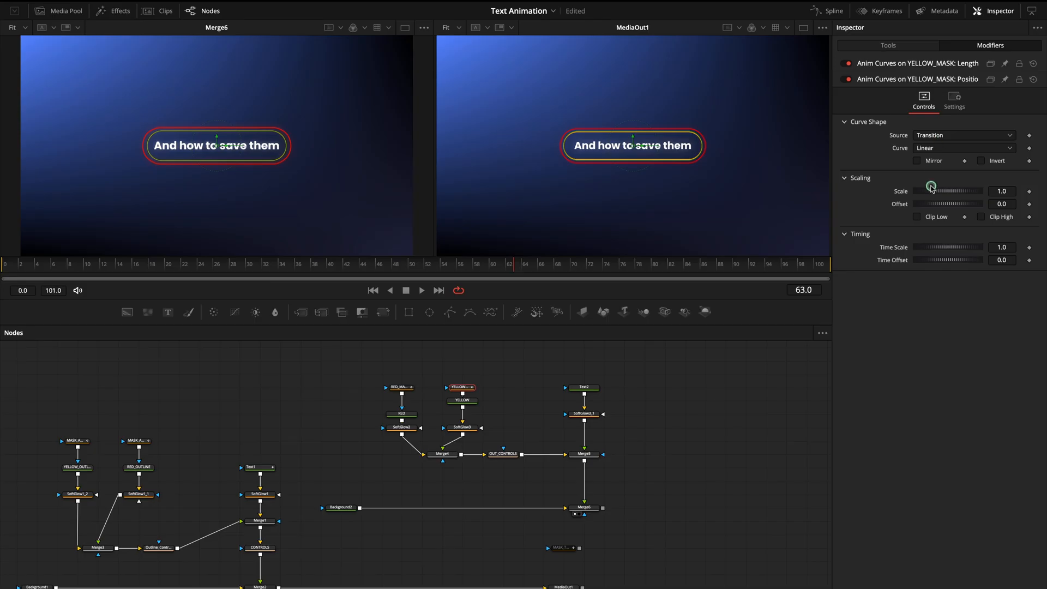
Set YELLOW_MASK's Position curve to Duration source with Easing, Sine in, Elastic out, and enable Mirror without Invert.
left_click(927, 136)
left_click(927, 159)
left_click(927, 148)
left_click(926, 173)
left_click(929, 160)
left_click(927, 185)
left_click(995, 161)
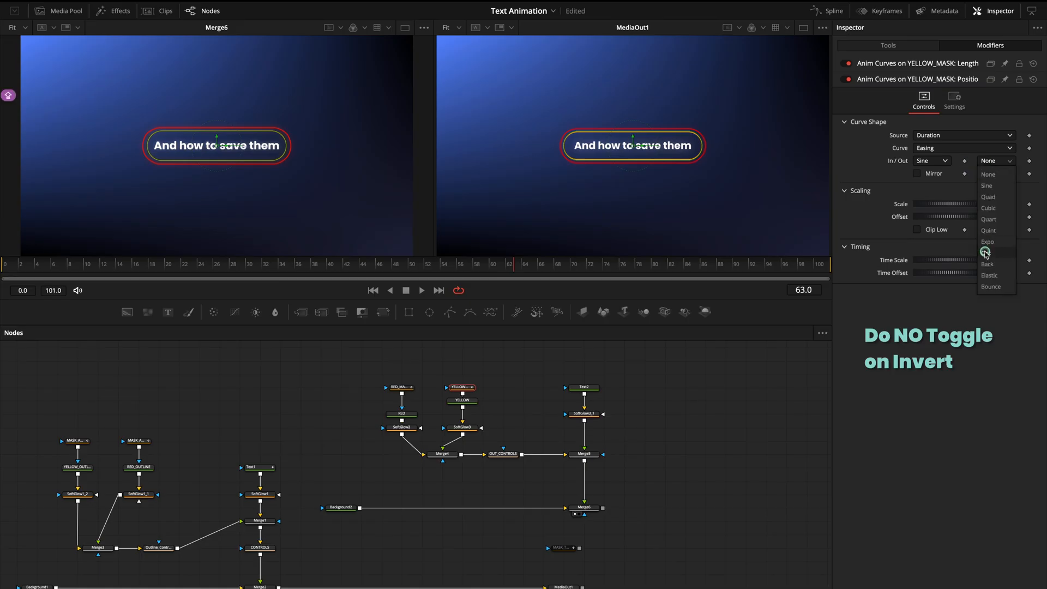
left_click(995, 275)
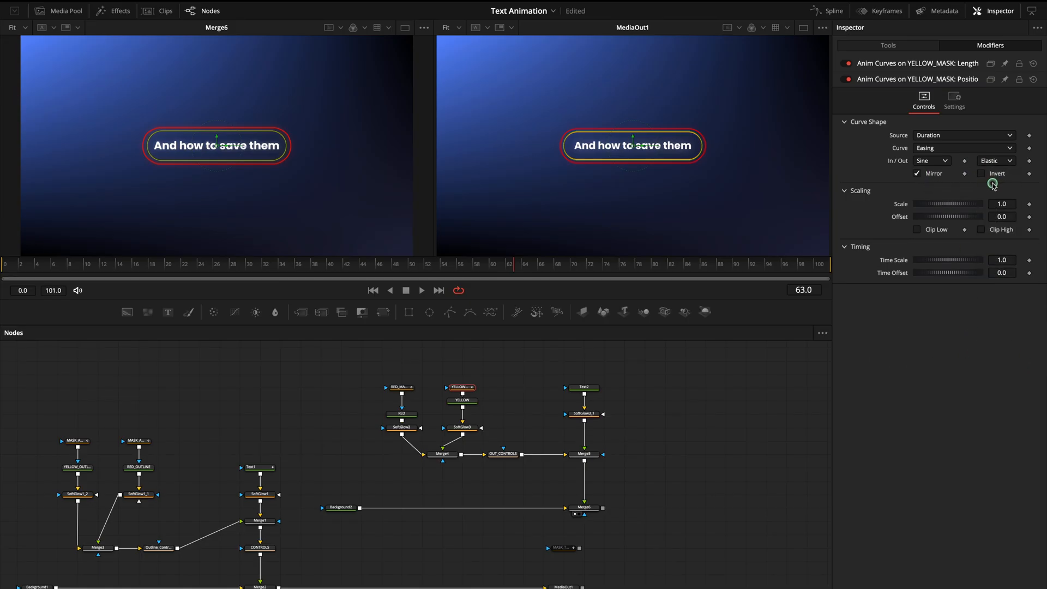
Connect the Write On end of Text2 to the value of YELLOW_MASK's Length Anim Curves.
left_click(589, 387)
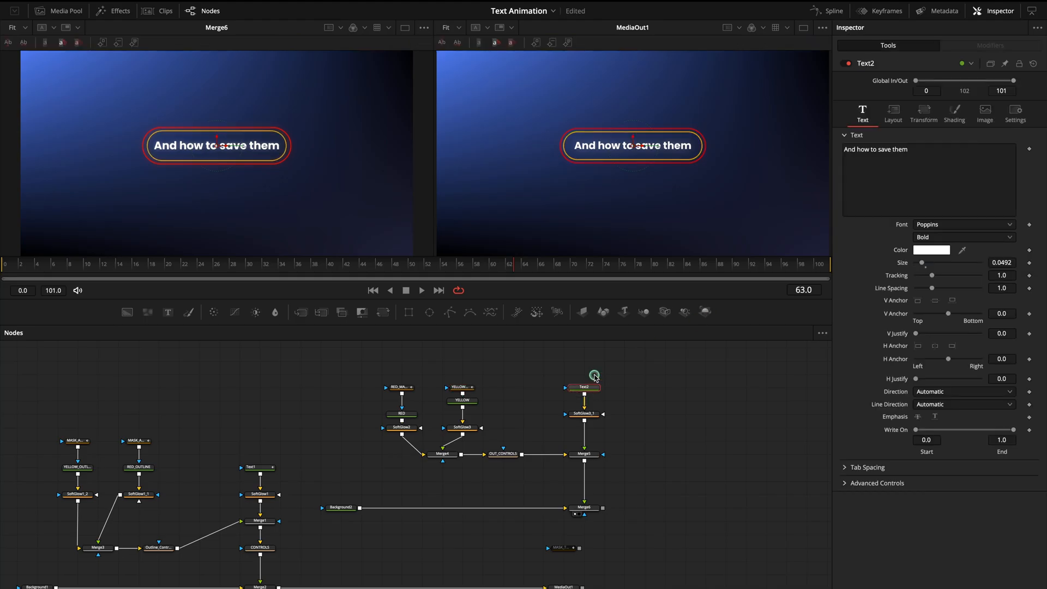
right_click(894, 430)
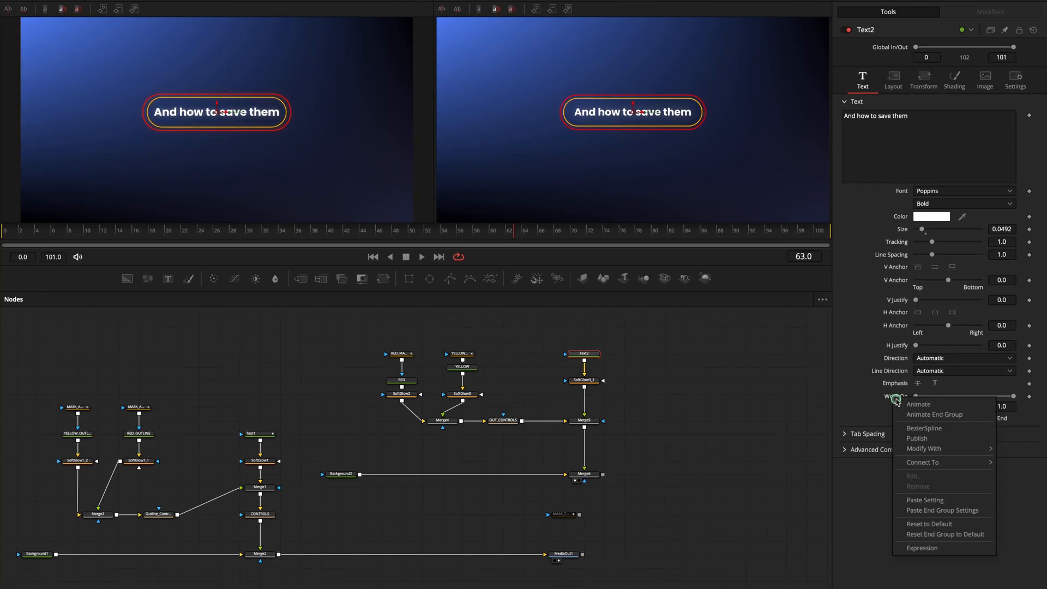
mouse_move(922, 461)
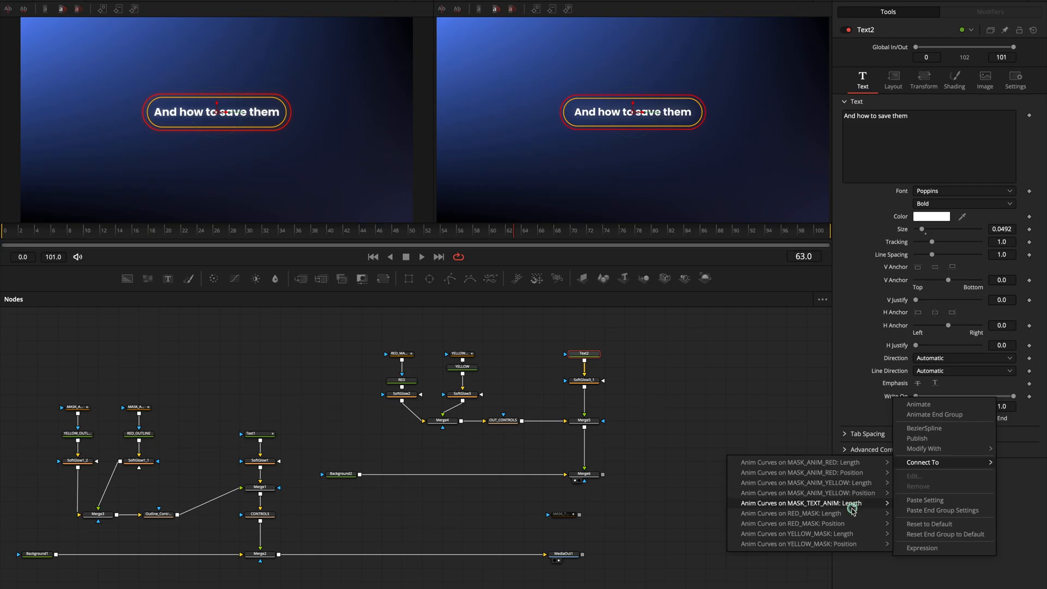
mouse_move(830, 533)
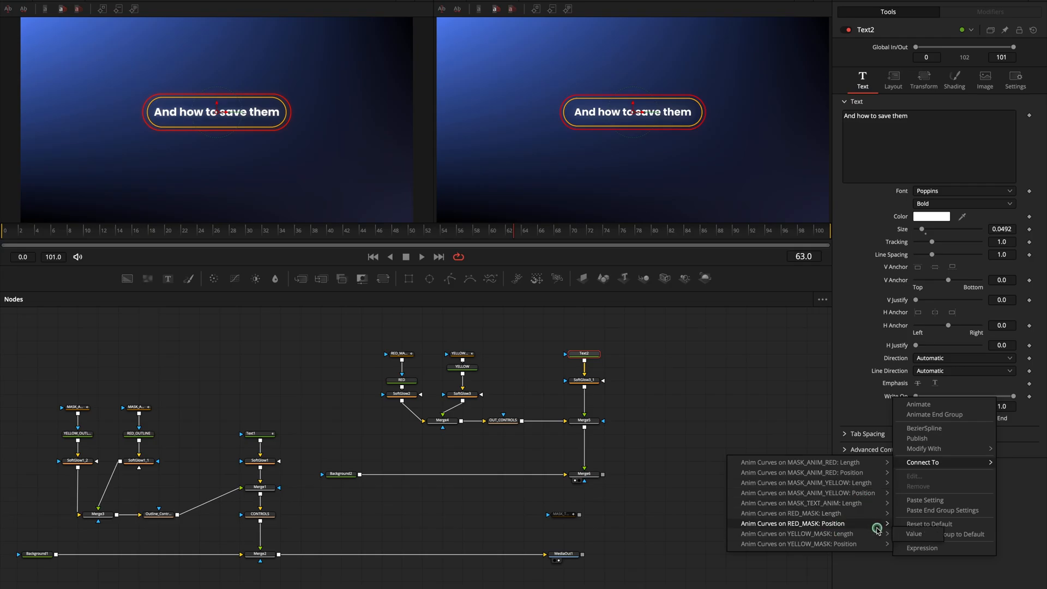
left_click(909, 534)
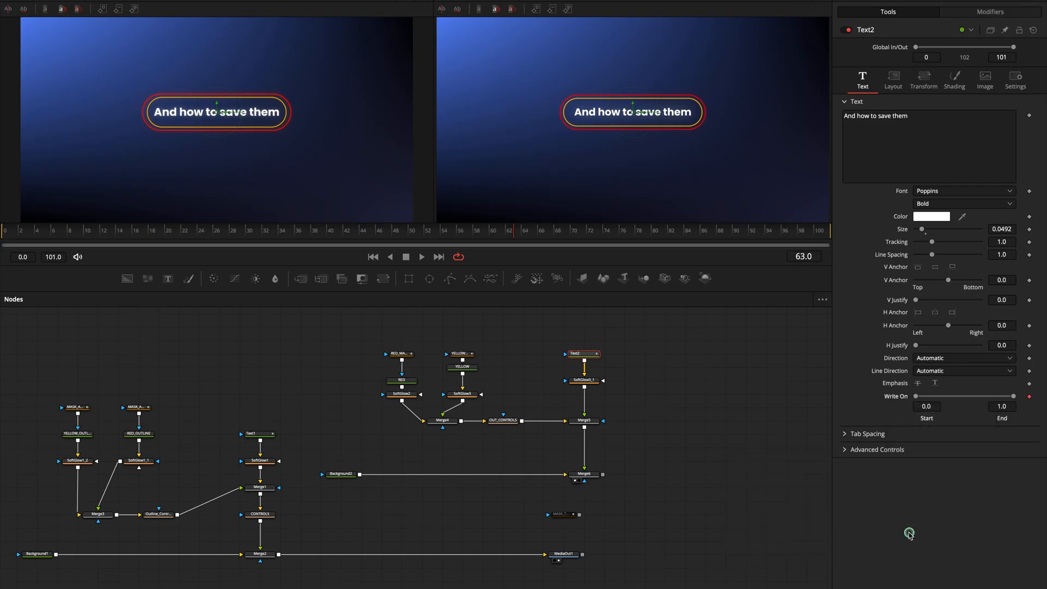
Connect the Opacity of Text2's first shading element to the value of YELLOW_MASK's Length Anim Curves.
left_click(955, 77)
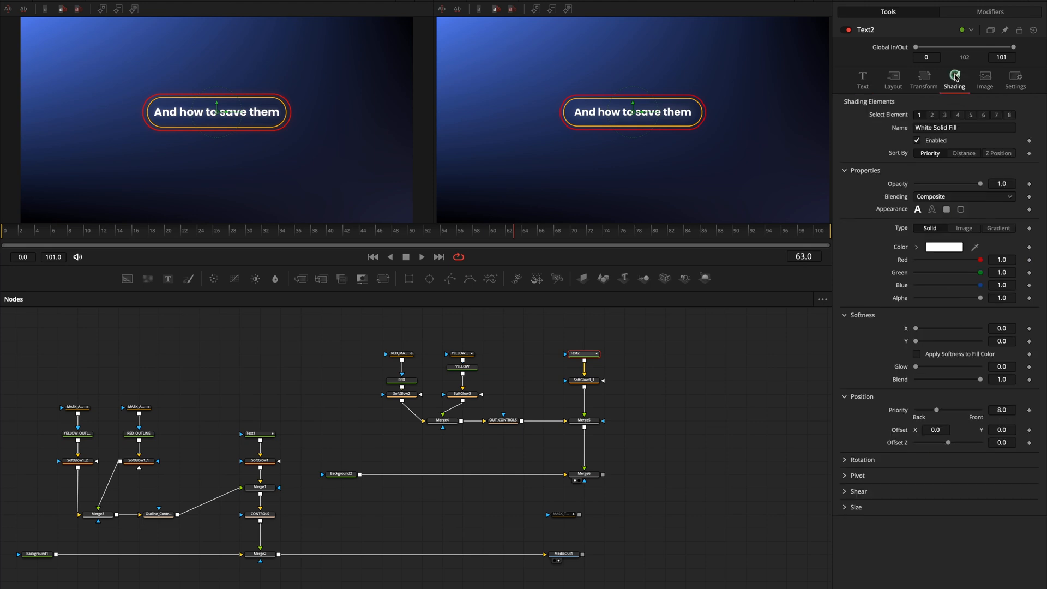
right_click(898, 185)
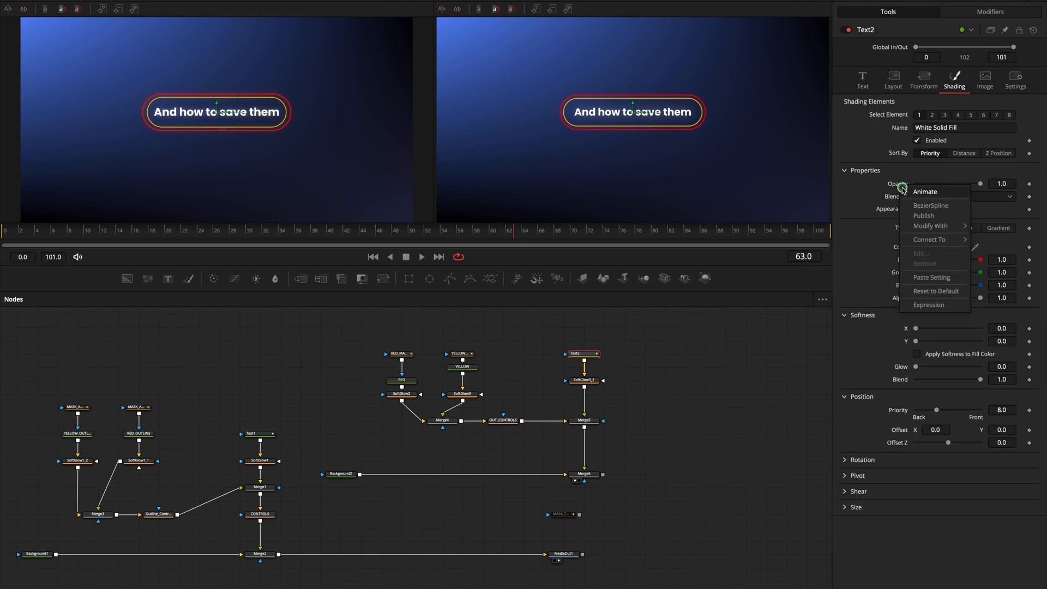
left_click(929, 240)
left_click(829, 311)
left_click(919, 312)
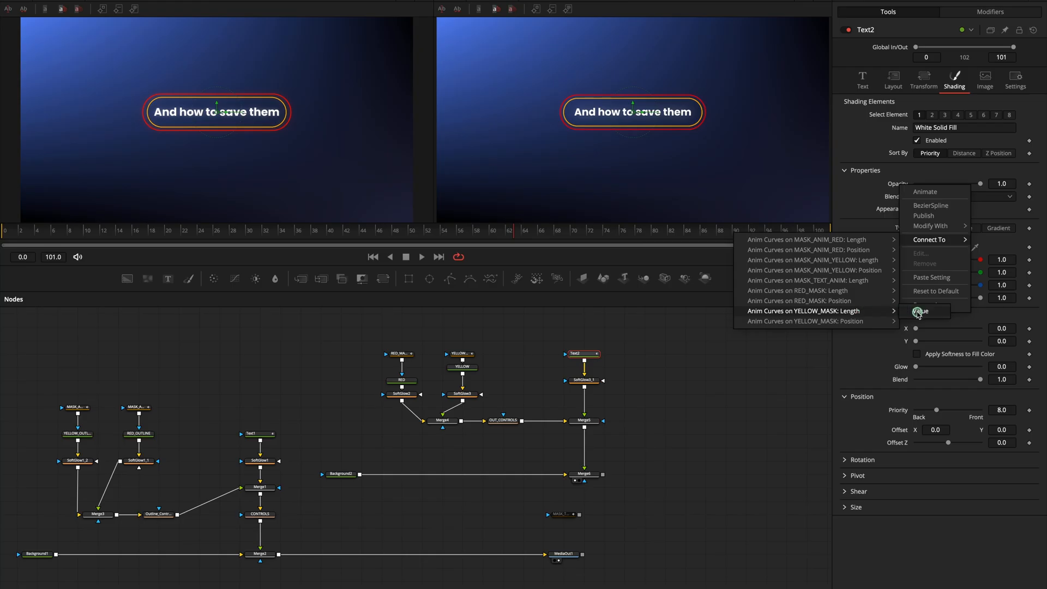
Add a Transform node after Merge5 and rename it CONTROLS_.
left_click(593, 396)
key("shift+space")
type("transform")
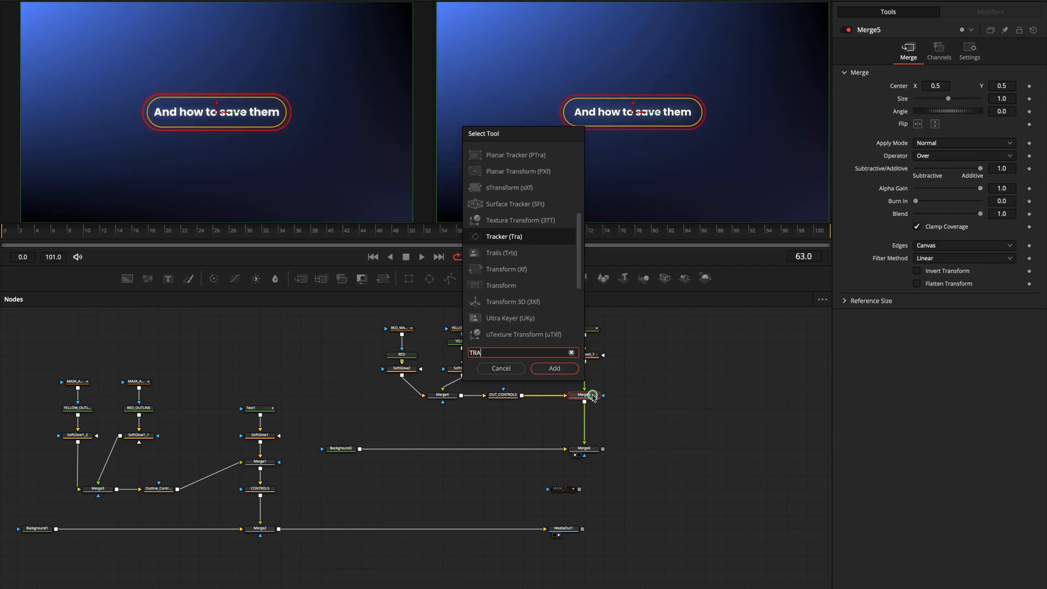
key("Return")
left_click(593, 408)
key("F2")
type("CONTROLS_")
key("Return")
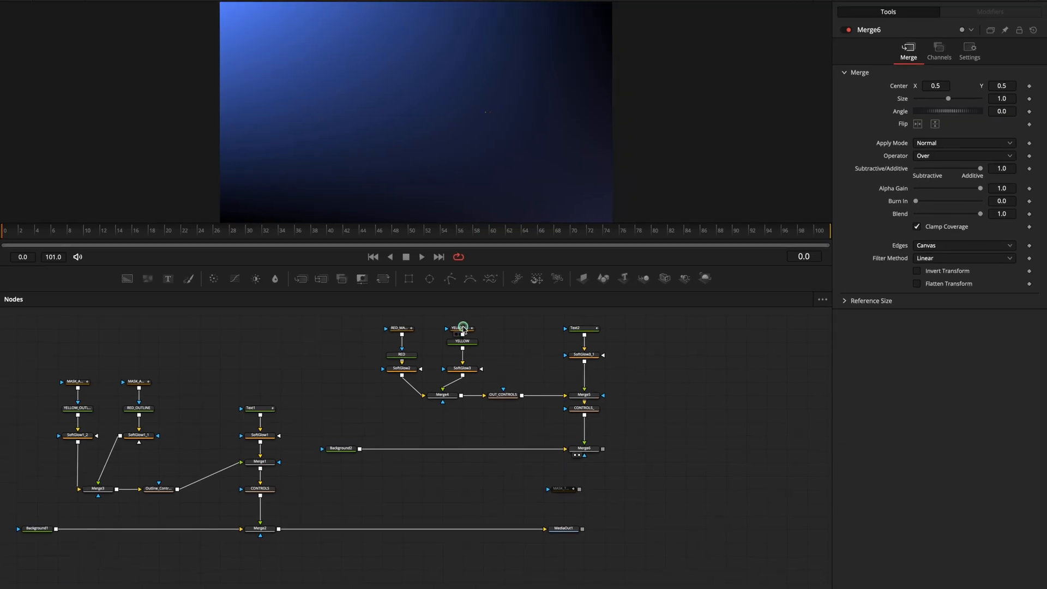
Turn off Show View Controls on YELLOW_MASK and RED_MASK, and play back the animation.
left_click(462, 327)
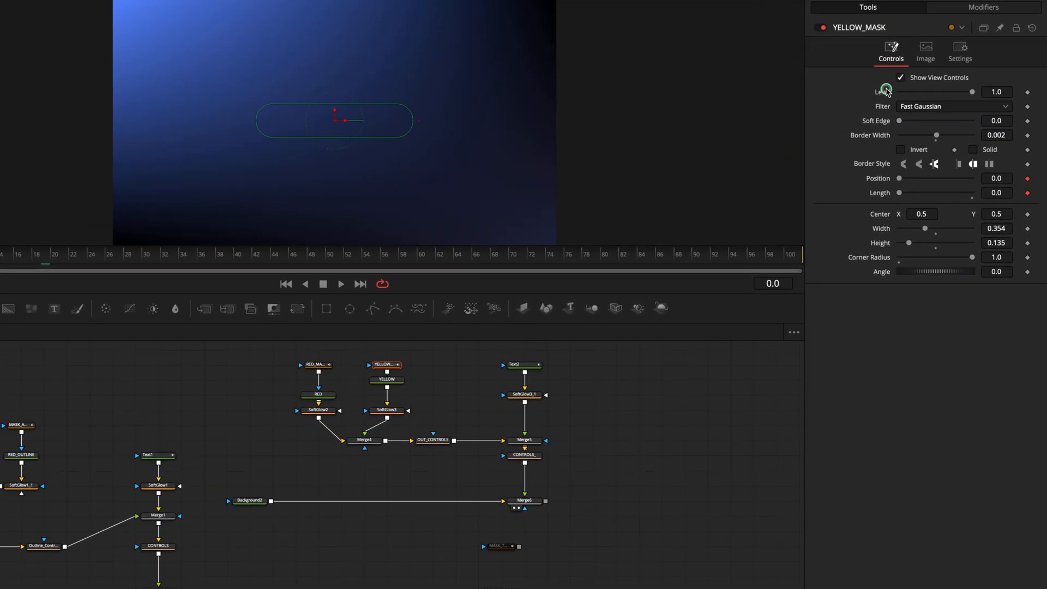
left_click(900, 77)
left_click(319, 364)
left_click(900, 76)
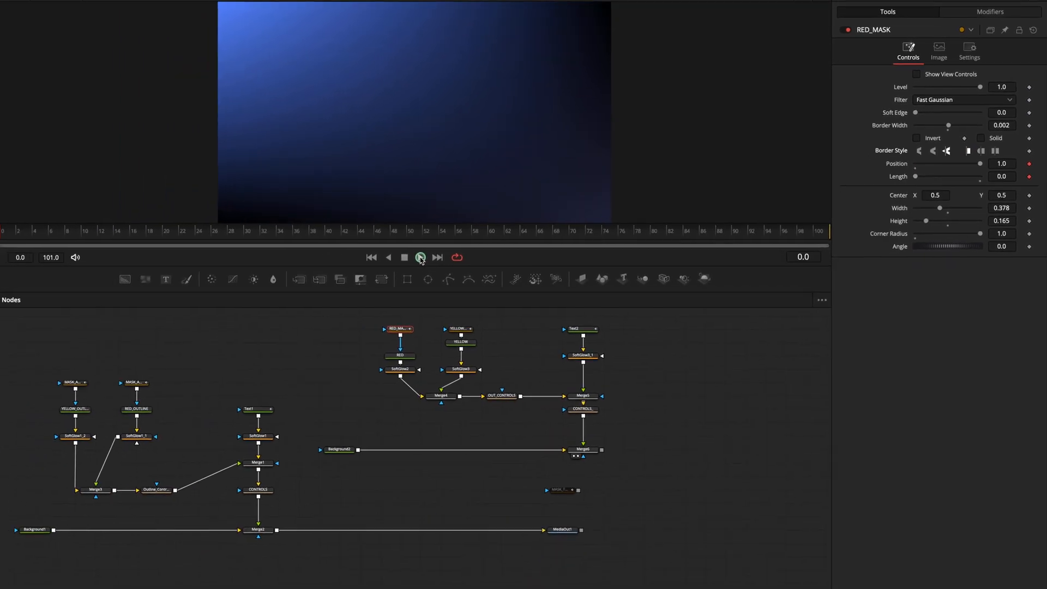
left_click(420, 257)
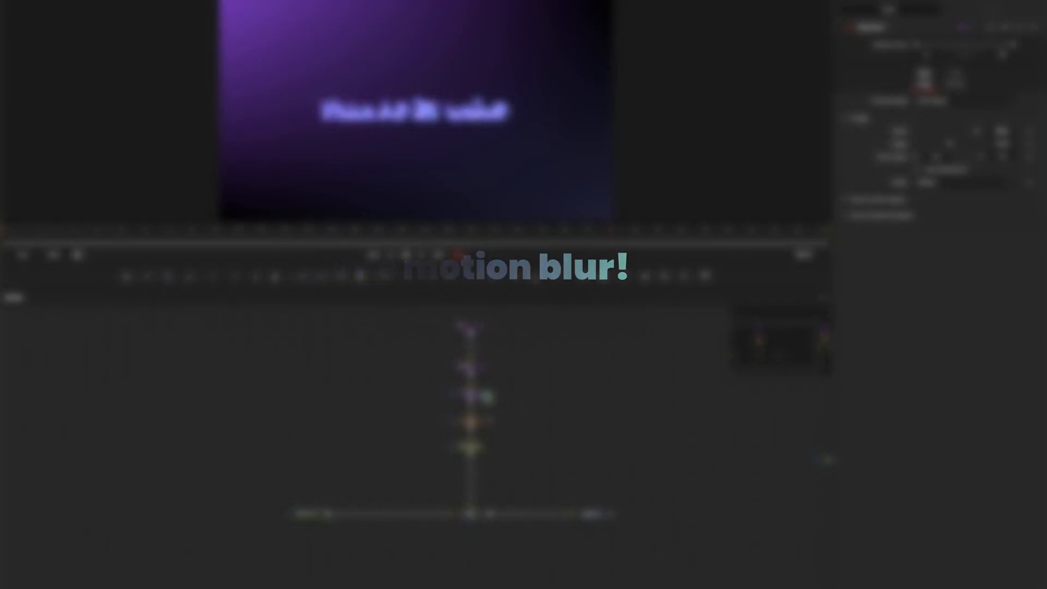
Open the general settings of the sRender1 node in the glowing text composition.
left_click(472, 393)
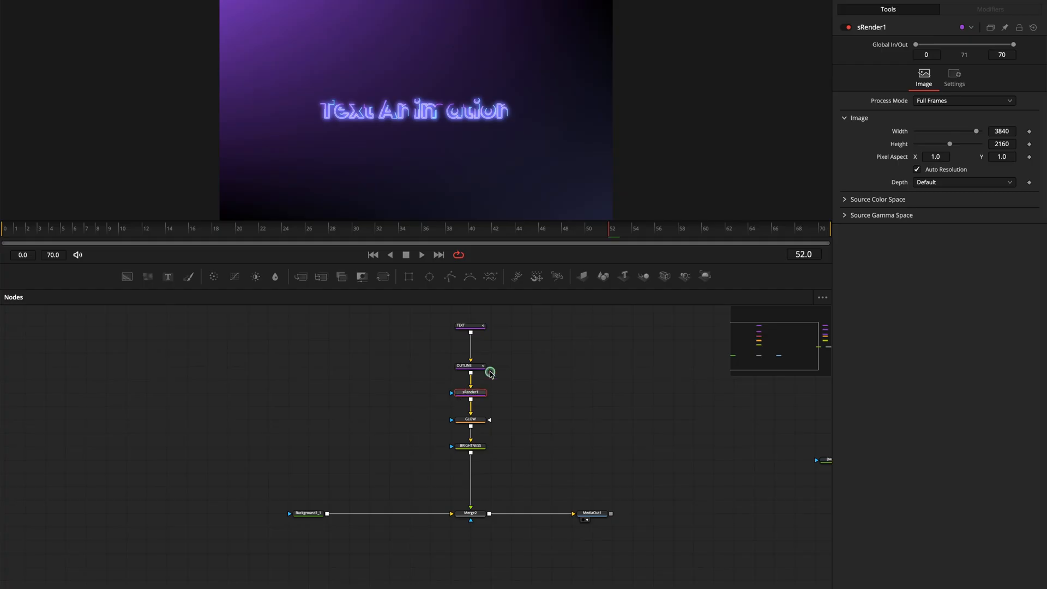
left_click(954, 80)
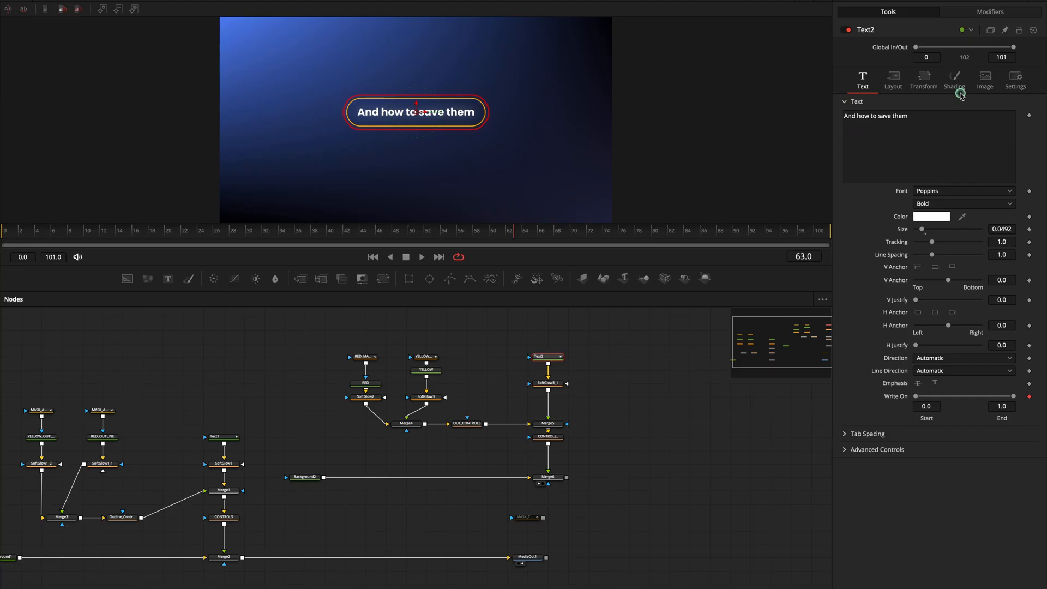
Enable Motion Blur with Quality 4 on Text2, YELLOW_MASK and RED_MASK.
left_click(1024, 81)
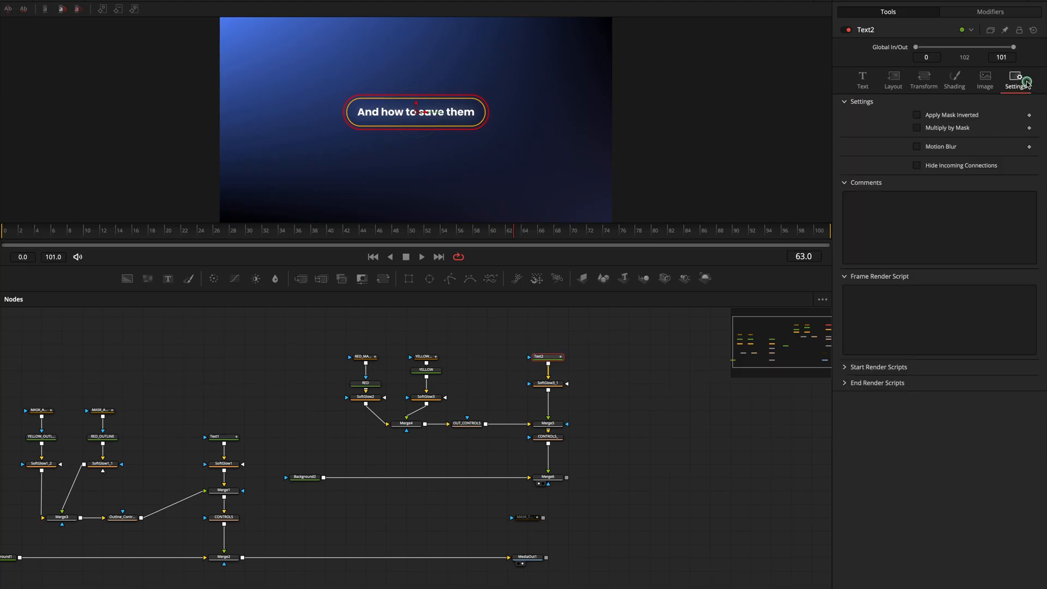
left_click(916, 147)
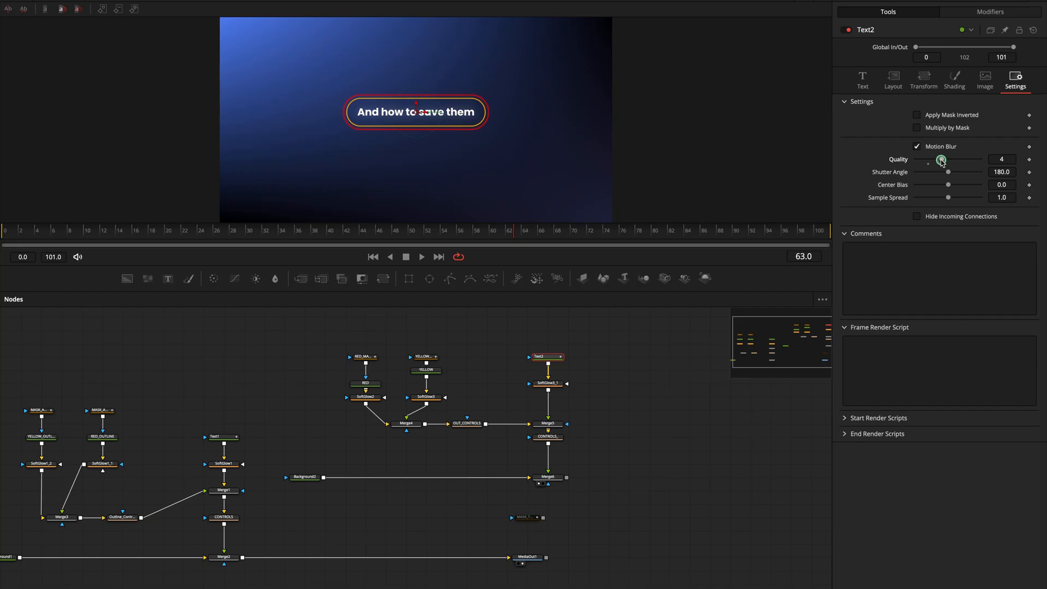
left_click(432, 356)
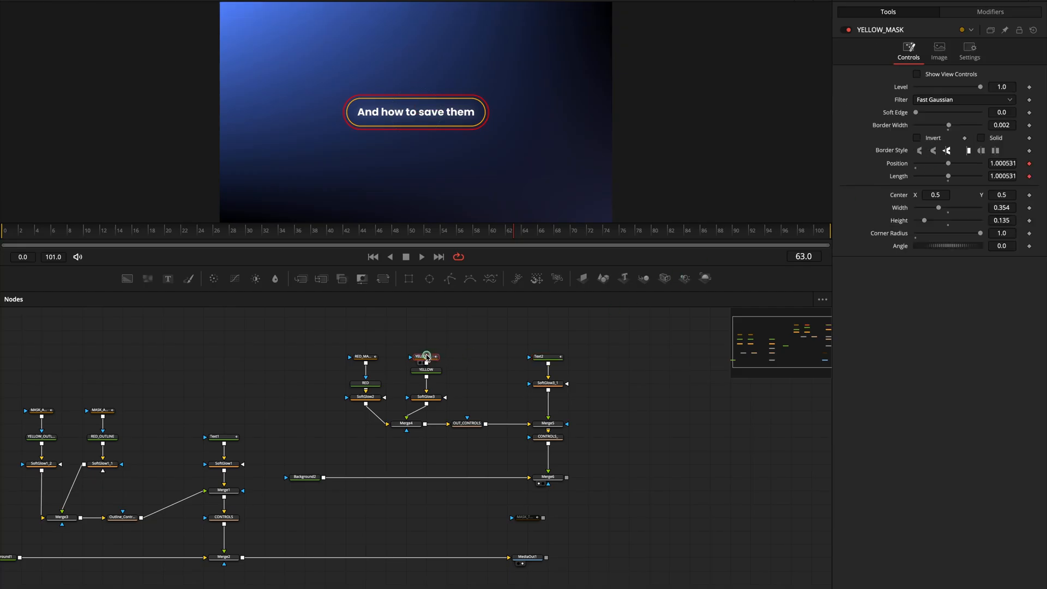
left_click(969, 49)
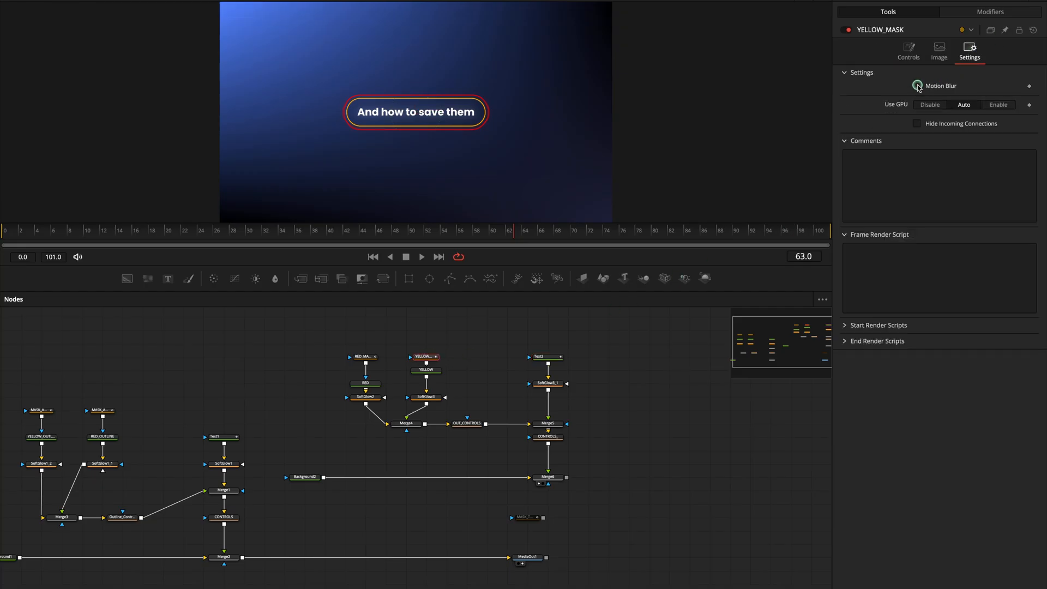
left_click(917, 85)
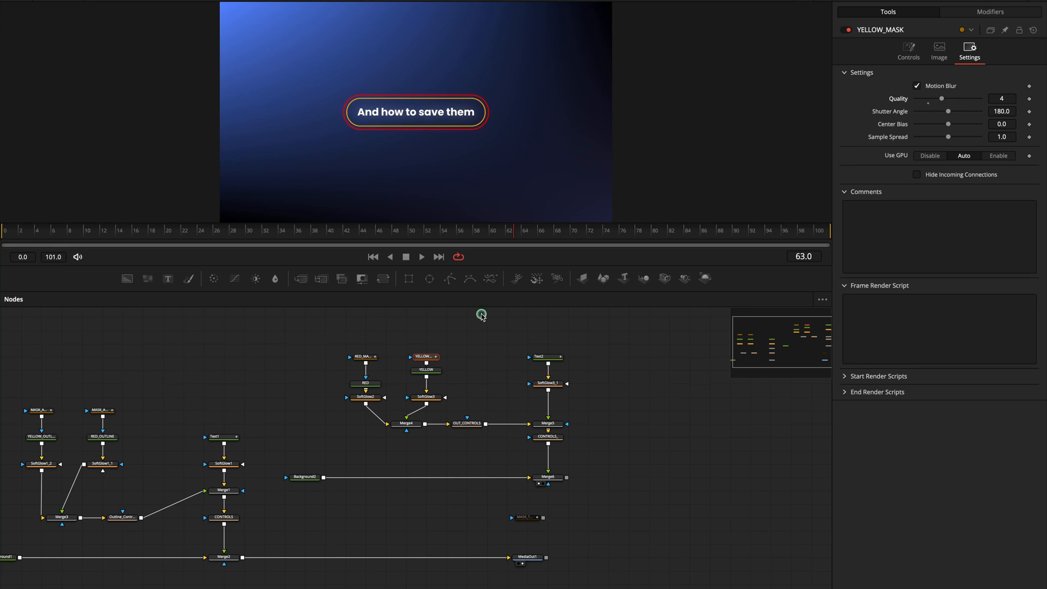
left_click(365, 357)
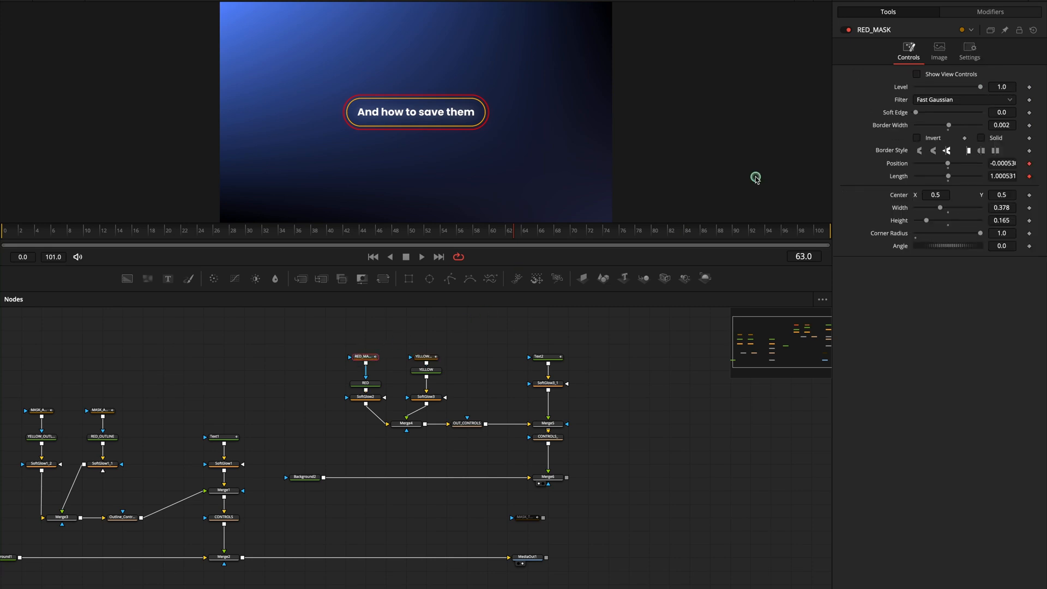
left_click(969, 49)
left_click(917, 85)
left_click(945, 98)
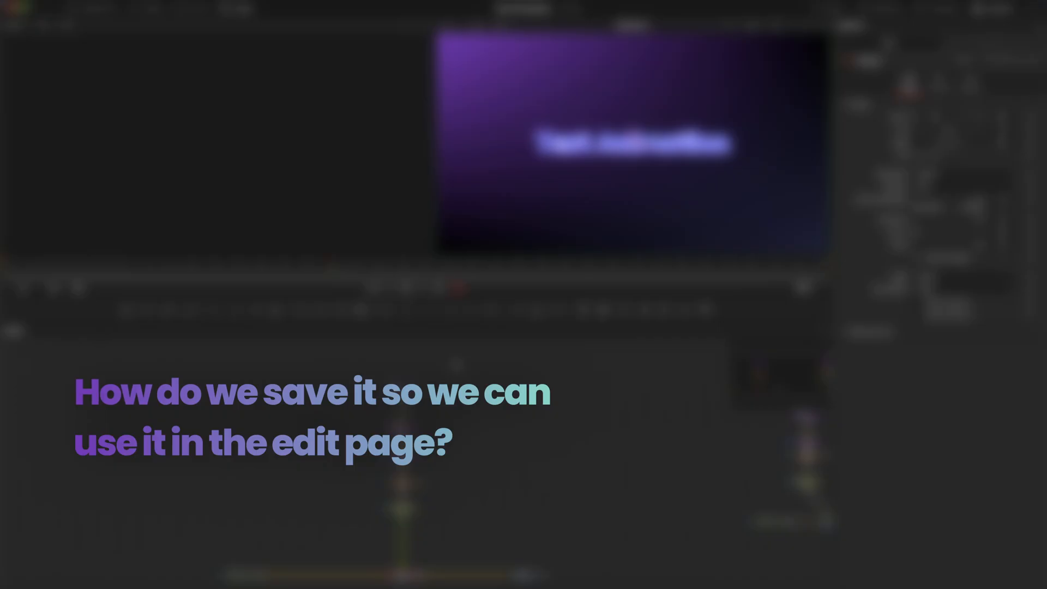
Create a macro named Glow Text Animation from the TEXT, OUTLINE, sRender1, GLOW, BRIGHTNESS, Background1_1 and Merge2 nodes.
left_click_drag(456, 361, 206, 588)
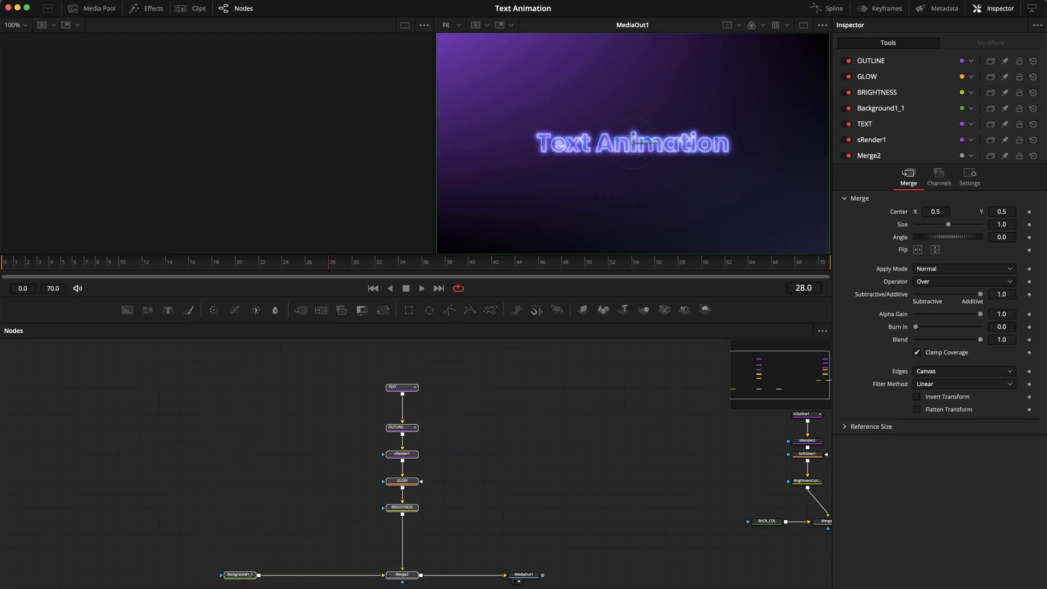
left_click(399, 389)
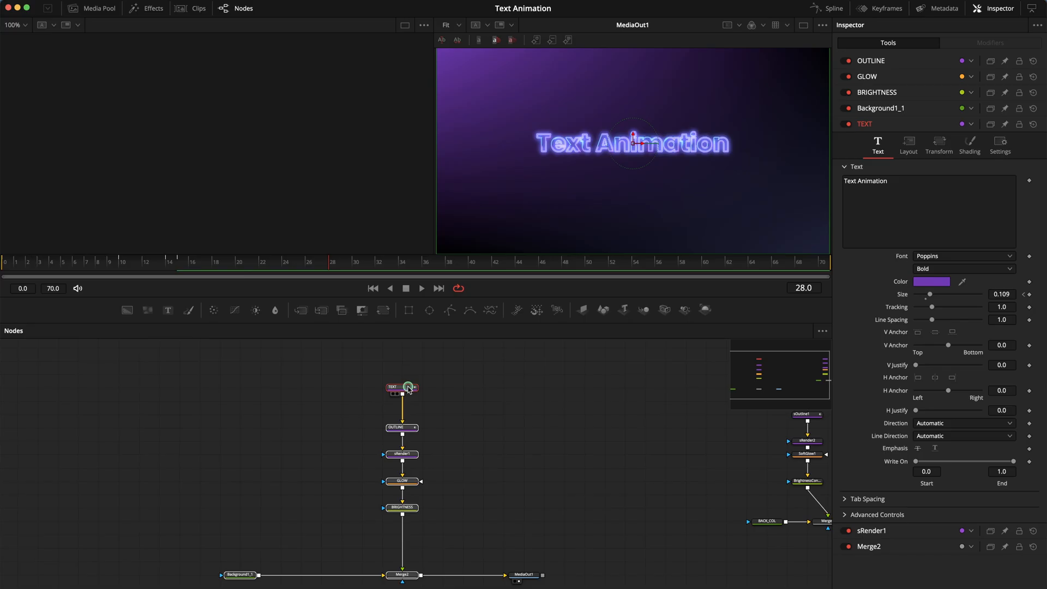
right_click(406, 389)
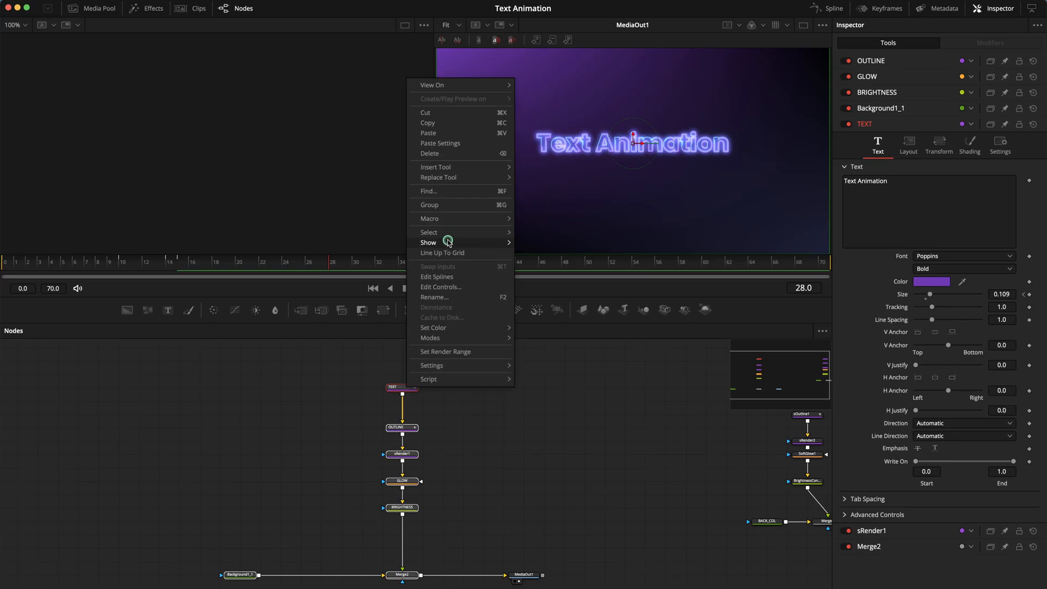
mouse_move(450, 218)
left_click(527, 218)
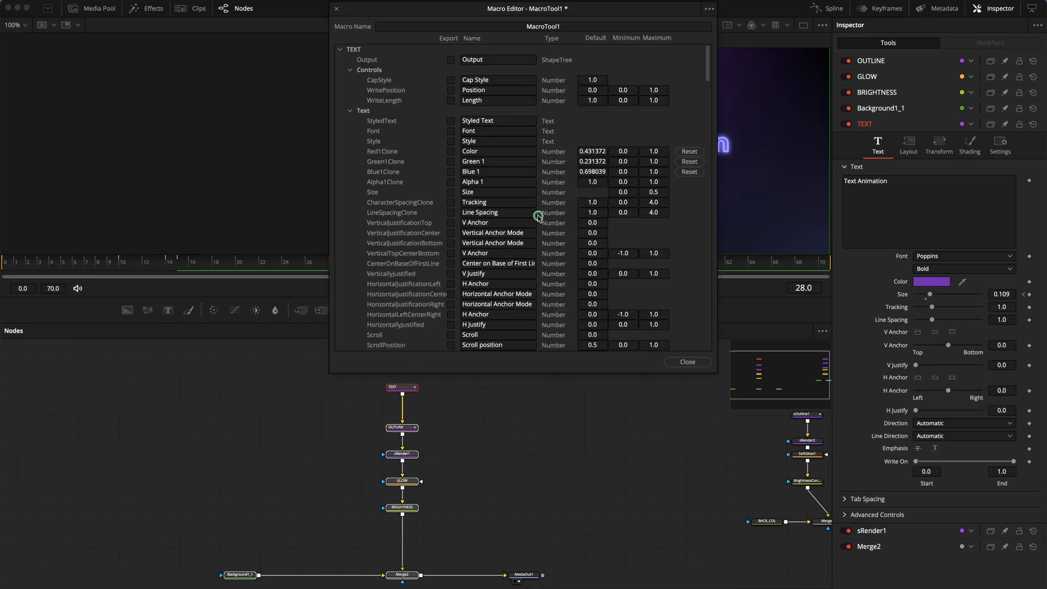
left_click(571, 24)
type("Glow Text A")
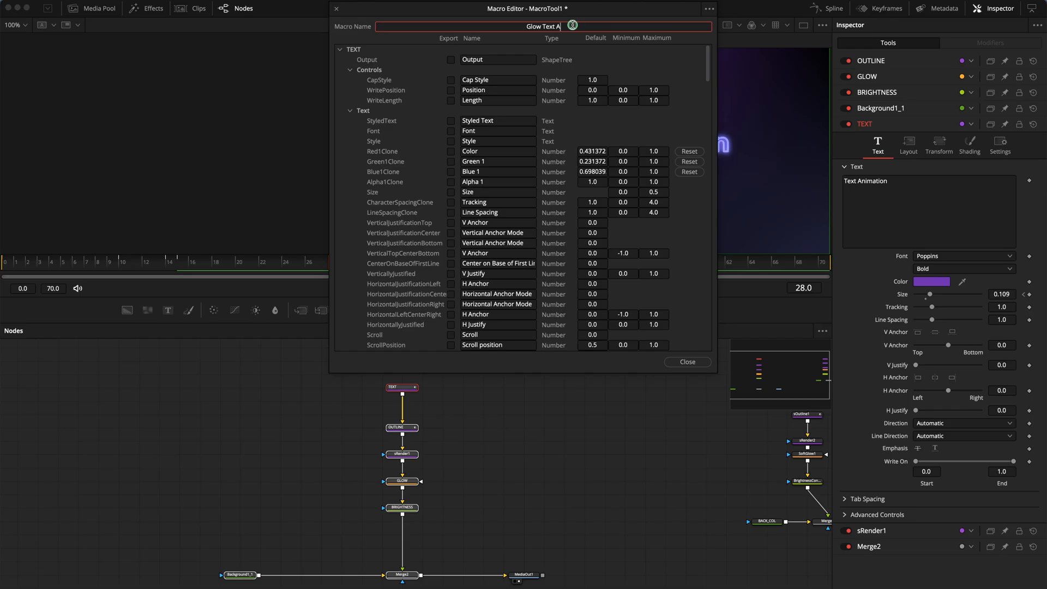
type("mation")
Mark the TEXT node's Styled Text, Font, Style, Color, Green 1, Blue 1, Alpha 1, Size, Tracking and Line Spacing for export in the macro.
left_click(450, 121)
left_click(451, 131)
left_click(451, 142)
left_click(451, 161)
left_click(451, 172)
left_click(451, 182)
left_click(450, 192)
left_click(451, 202)
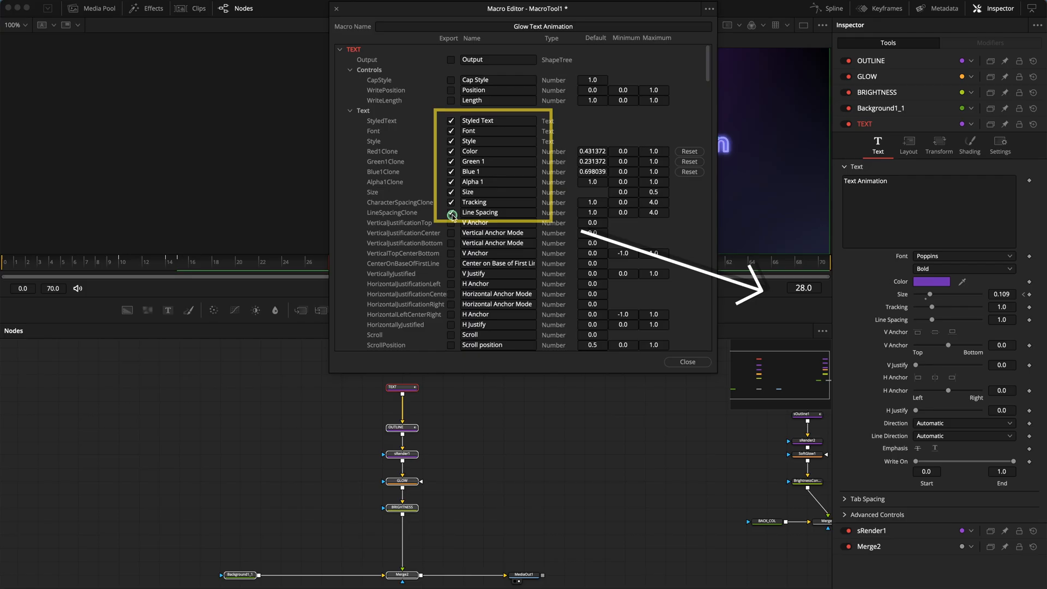
left_click(450, 213)
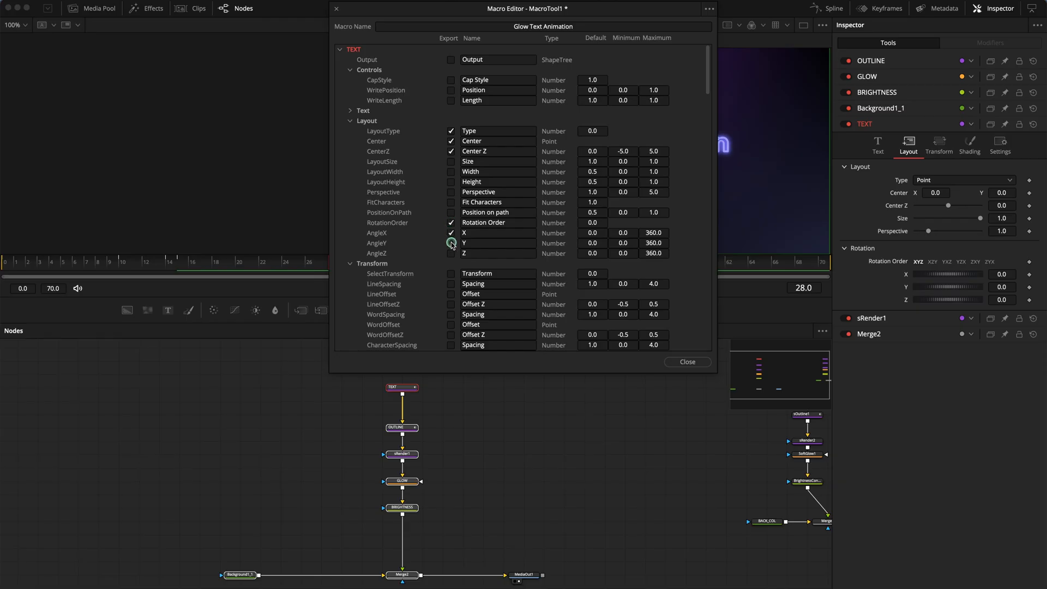
Mark the TEXT node's Shading Elements, Select Element, Select, Name1, Enabled1, Name2 and Enabled2 for export.
left_click(350, 121)
left_click(350, 131)
left_click(969, 144)
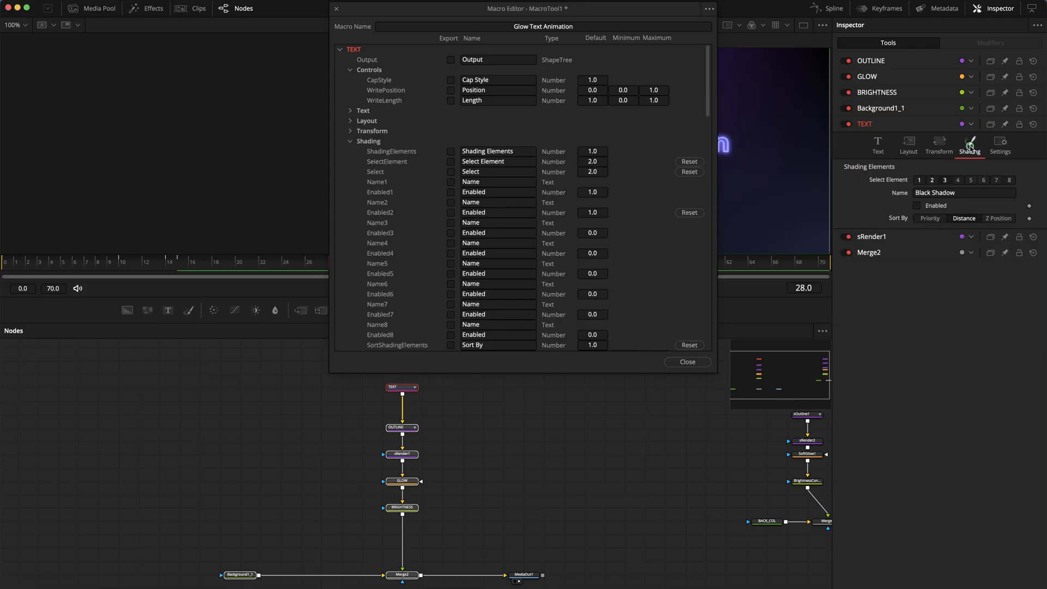
left_click(932, 181)
left_click(450, 151)
left_click(450, 161)
left_click(450, 172)
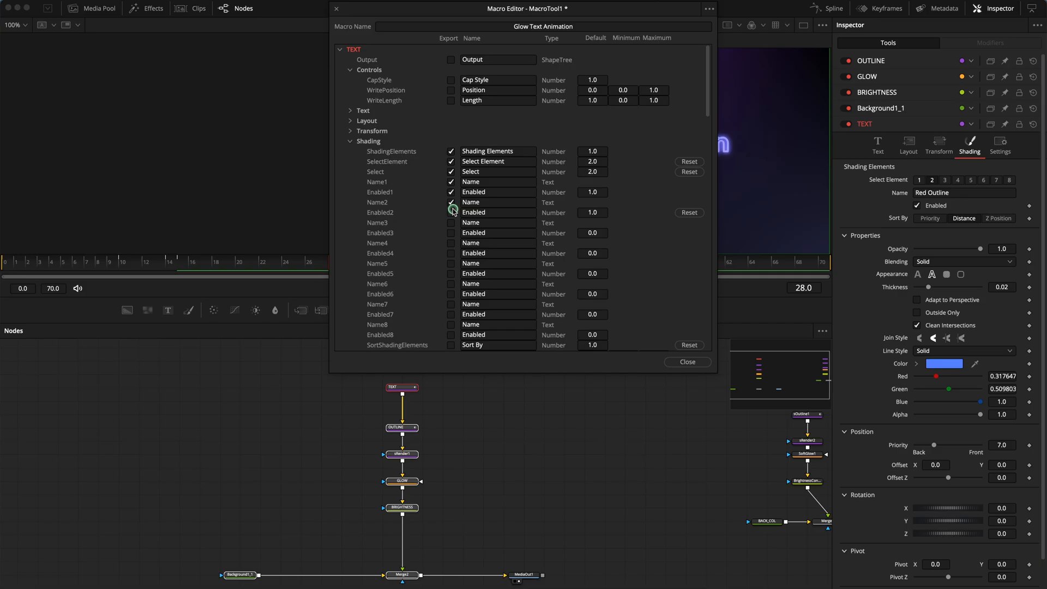
scroll(452, 211, "down", 5)
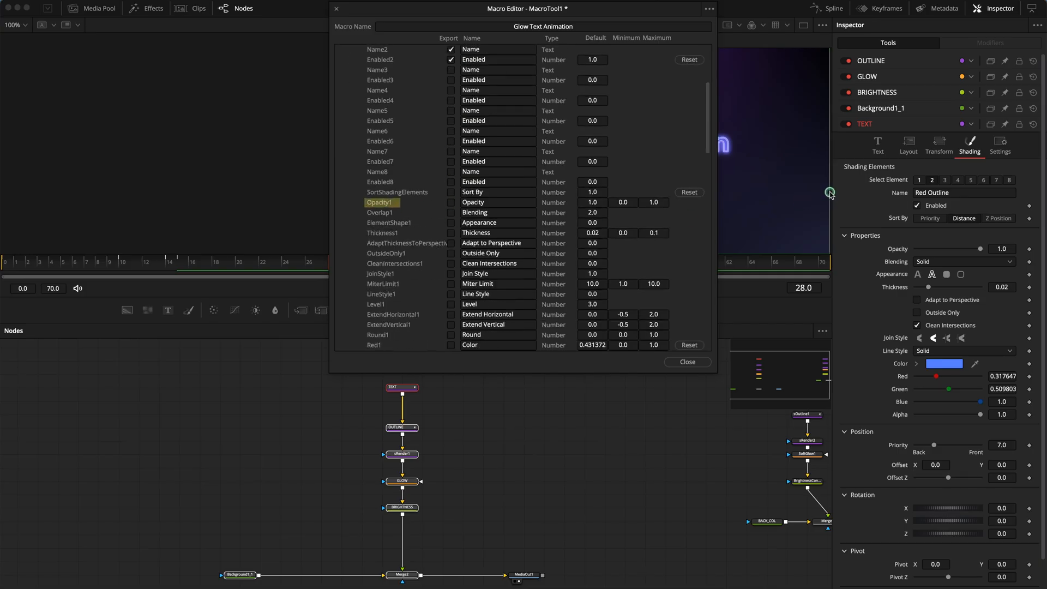
Mark the properties of the TEXT node's first shading element for export, starting with Opacity1.
left_click(919, 179)
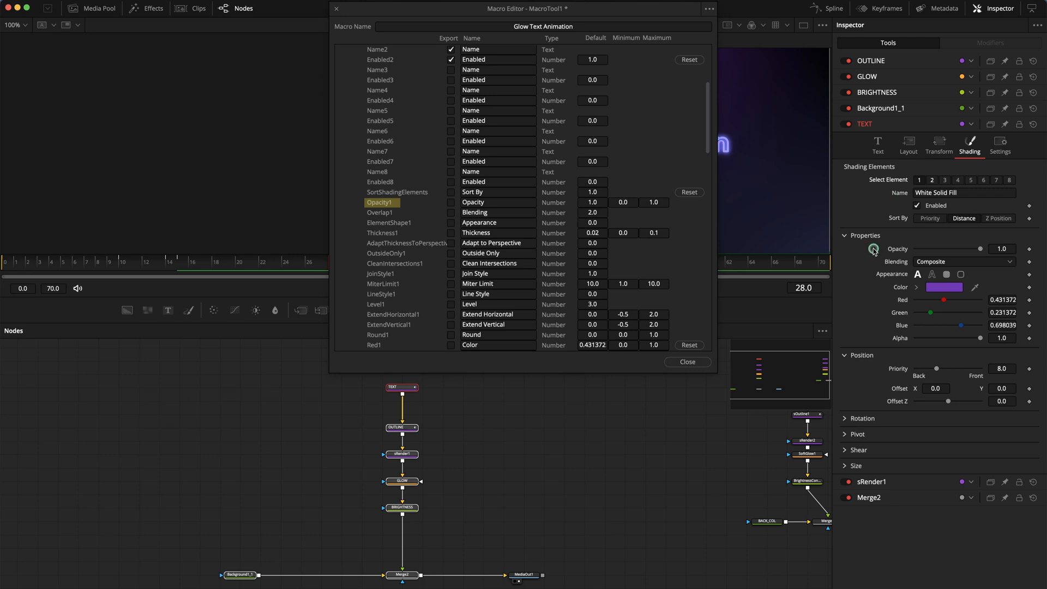
left_click_drag(458, 206, 452, 241)
scroll(453, 304, "down", 4)
scroll(452, 251, "down", 12)
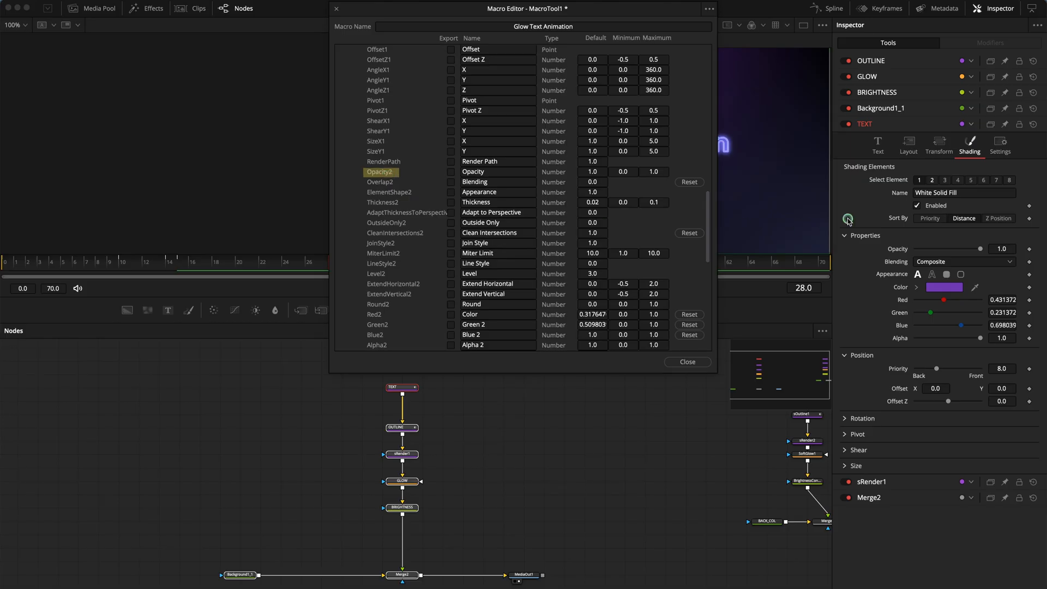
Mark the properties of the TEXT node's second shading element for export, from Opacity2 through Alpha2.
left_click(932, 180)
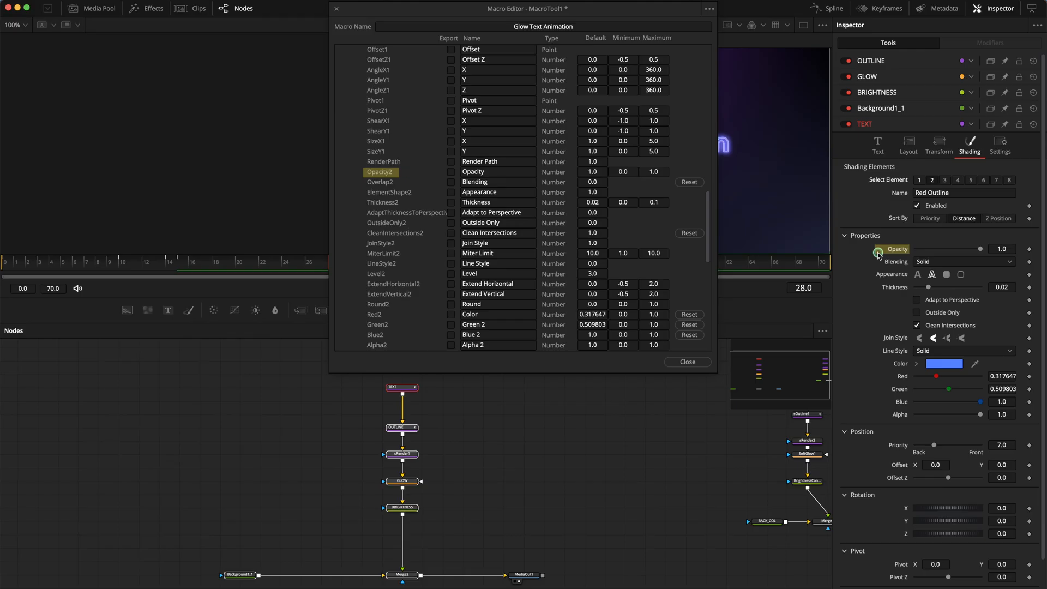
left_click_drag(450, 172, 450, 302)
scroll(450, 295, "down", 2)
scroll(453, 284, "up", 15)
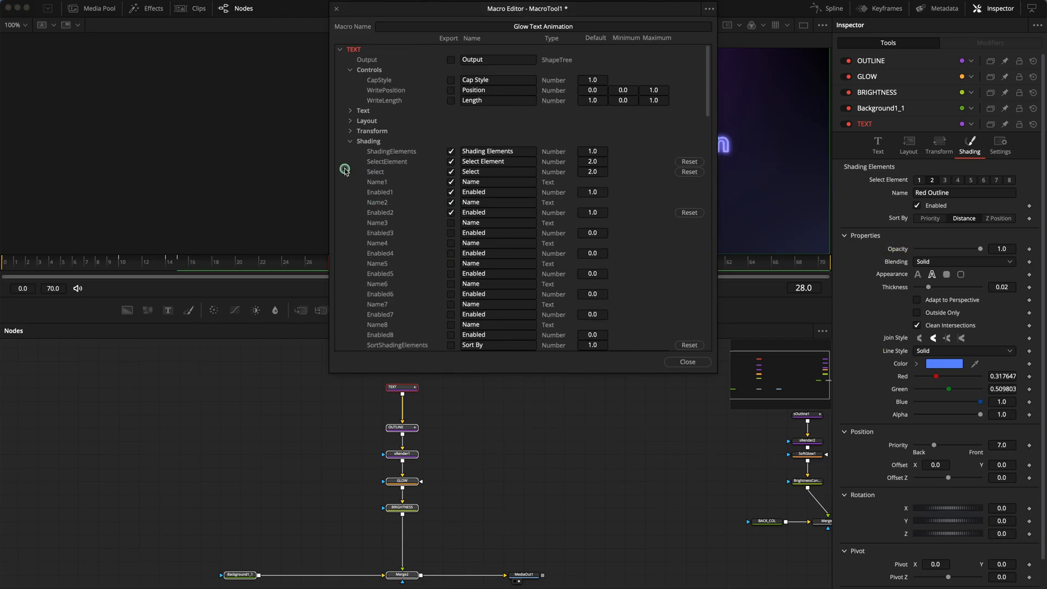
left_click(350, 141)
left_click(339, 49)
Mark the OUTLINE node's Thickness for export and rename it Outline_Thickness.
left_click(340, 69)
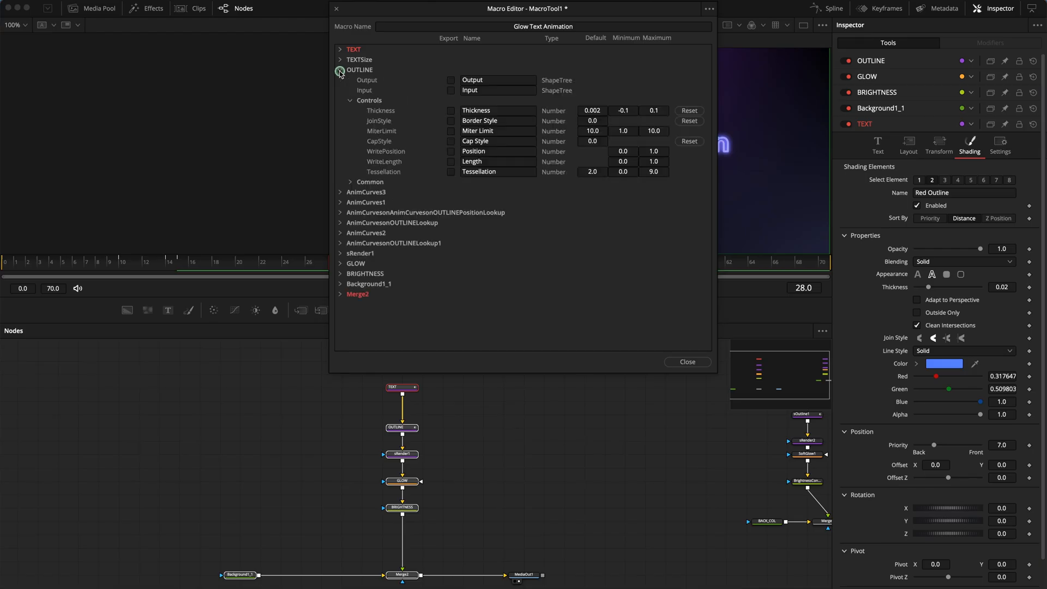
left_click(402, 429)
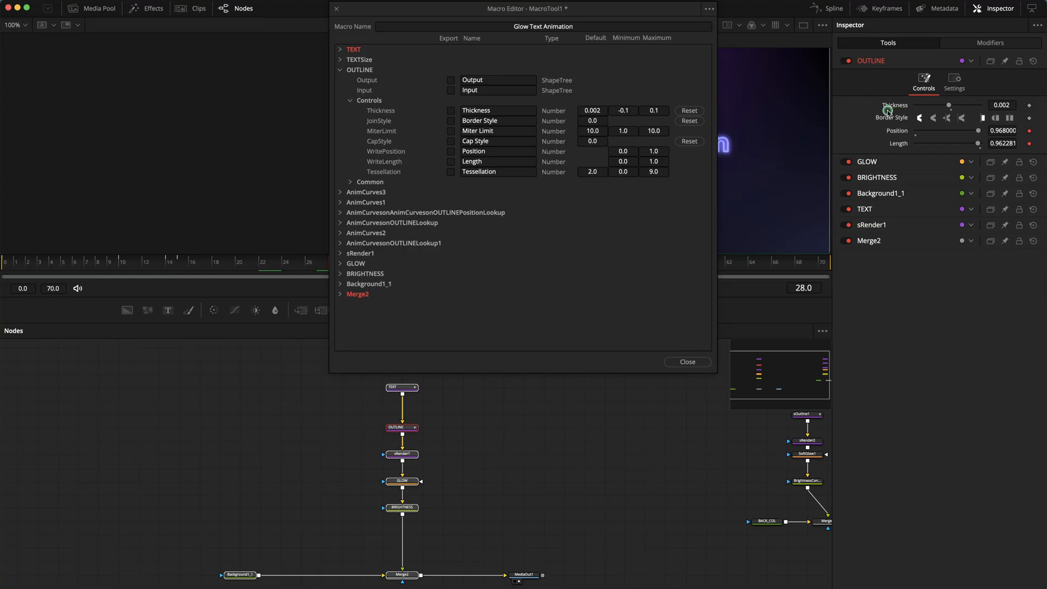
left_click(450, 110)
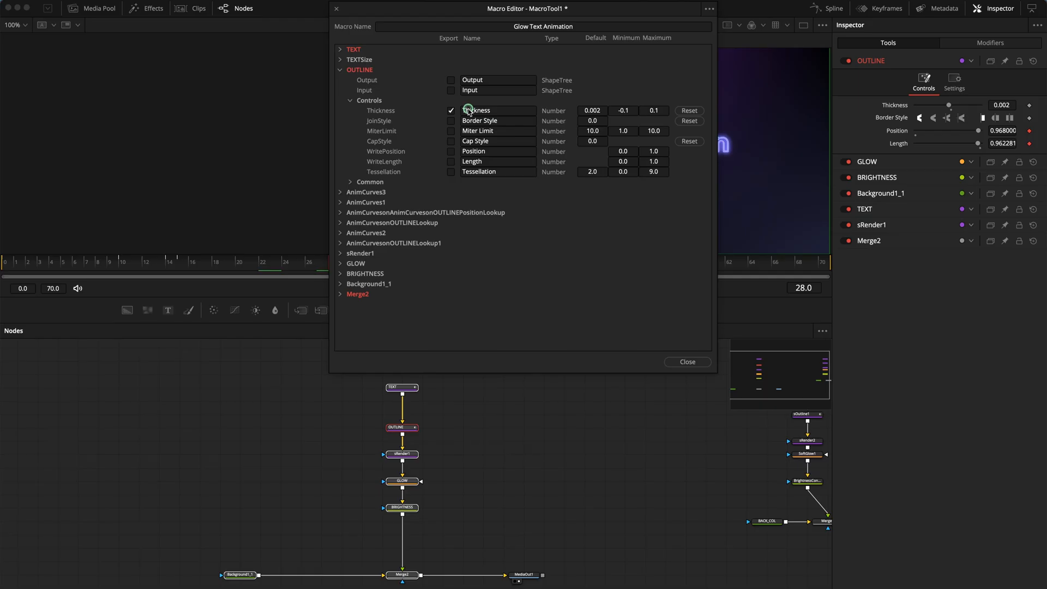
double_click(466, 111)
type("Outline_")
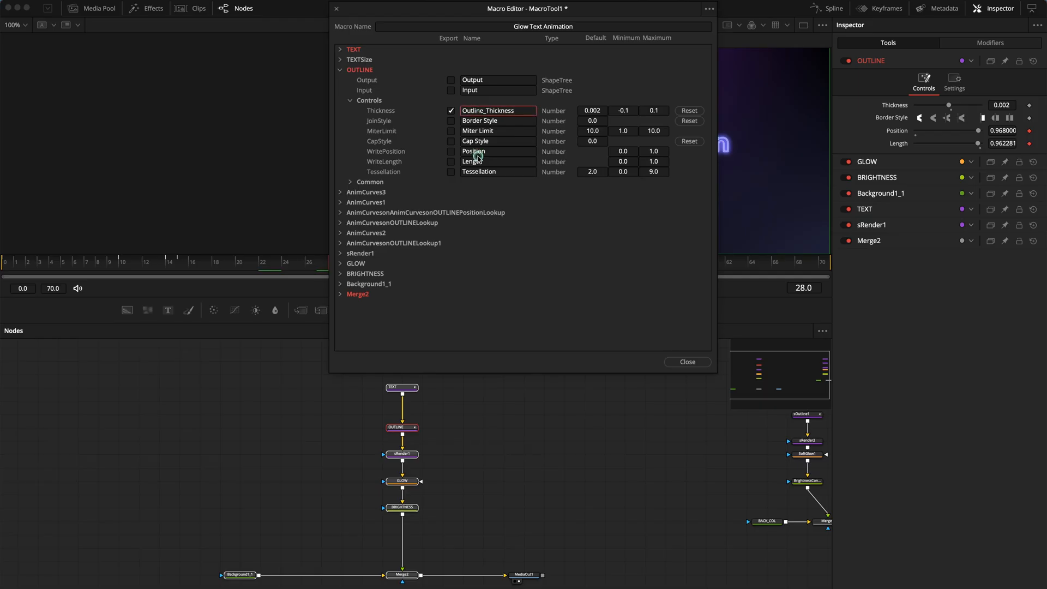
left_click(339, 70)
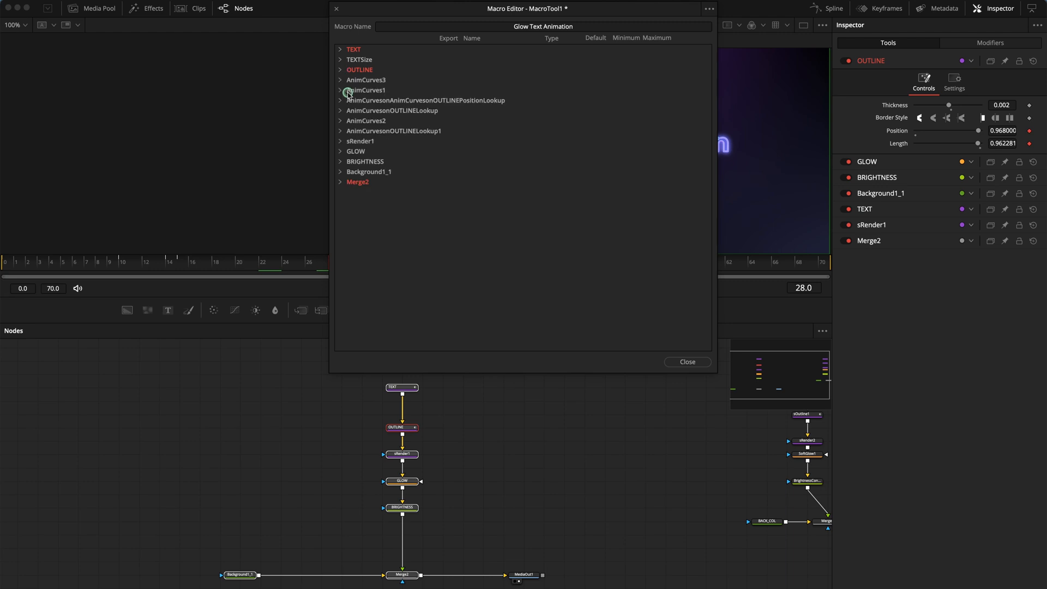
Mark the GLOW node's Filter, Red, Green, Blue, Alpha, Threshold, Gain, Lock X/Y, Glow Size, Y Glow Size and Blend for export.
left_click(340, 151)
scroll(427, 180, "down", 2)
left_click(402, 480)
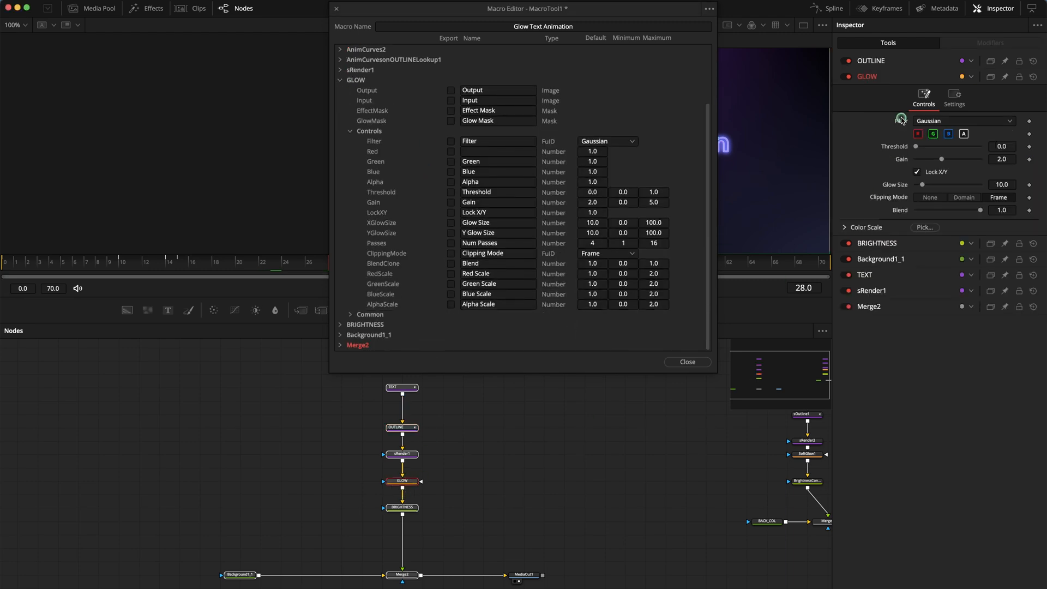
left_click(451, 141)
left_click(450, 162)
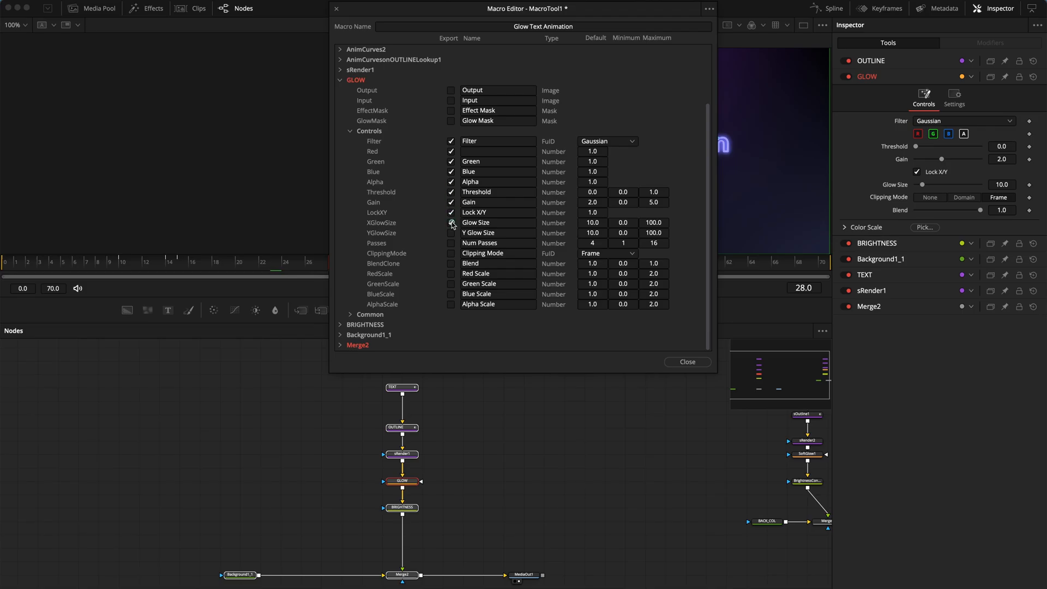
left_click(451, 263)
left_click(341, 79)
Mark the BRIGHTNESS node's Red, Green, Blue, Alpha and Gain for export.
left_click(339, 161)
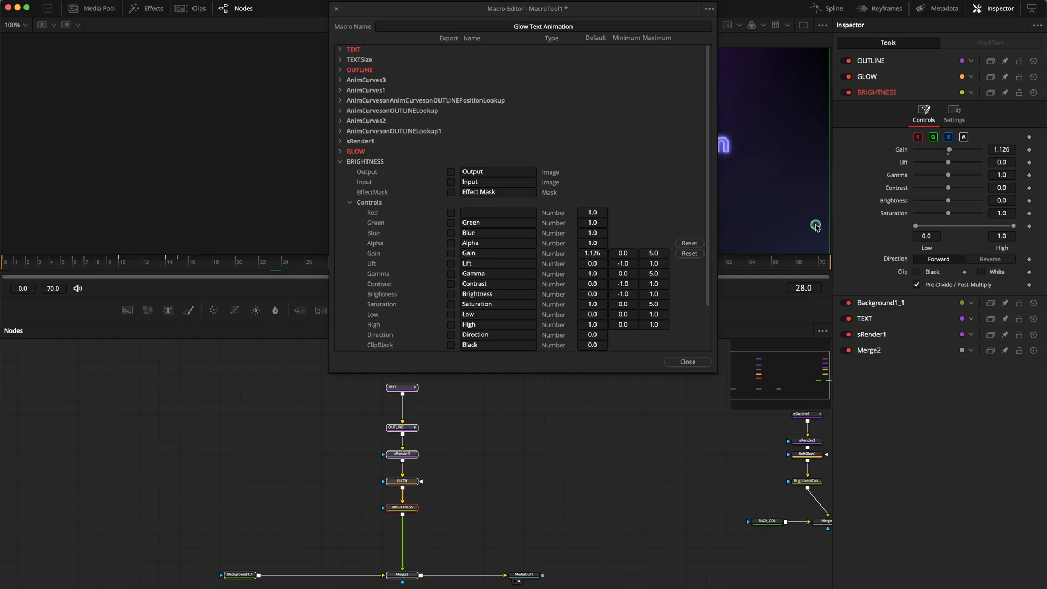
scroll(496, 240, "down", 3)
left_click(451, 161)
left_click(450, 172)
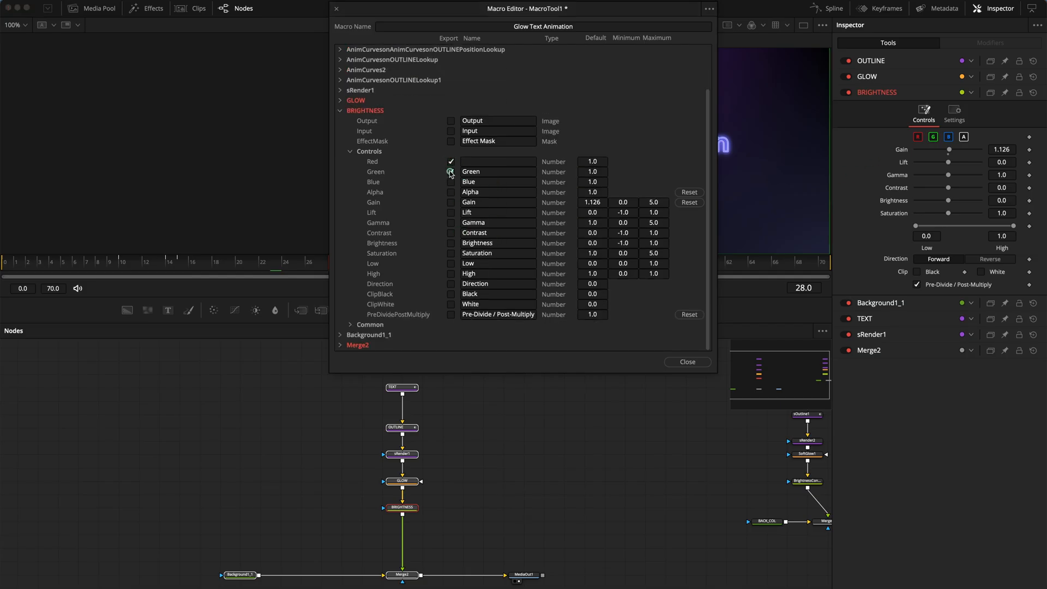
left_click(339, 110)
Mark the Background1_1 node's Type and all four corner colours, from Top Left through Bottom Right Alpha, for export.
left_click(354, 172)
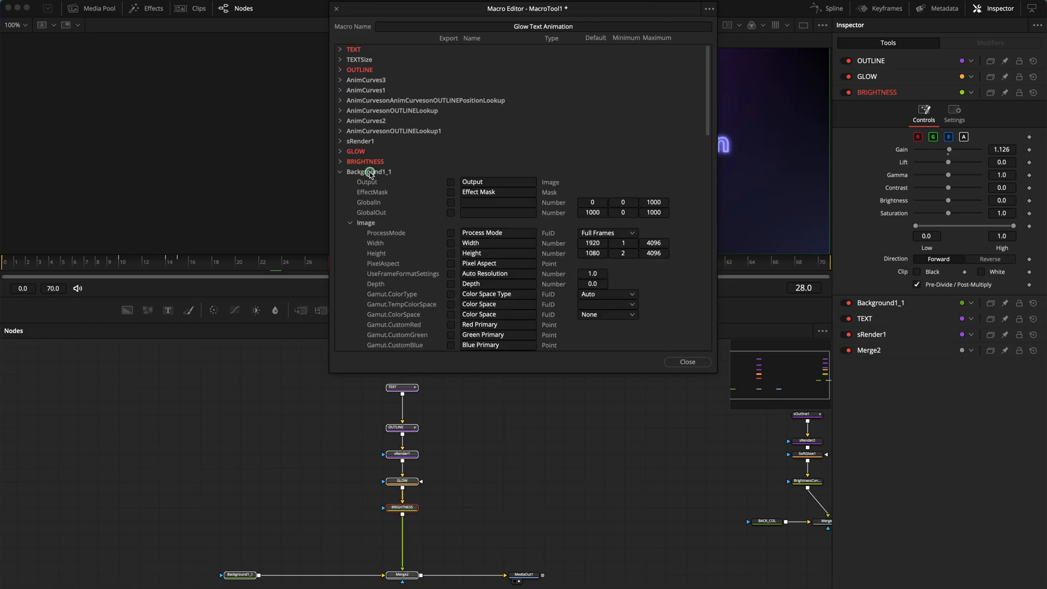
left_click(350, 223)
scroll(381, 218, "down", 9)
left_click(449, 134)
left_click(451, 90)
left_click(451, 100)
left_click(450, 110)
left_click_drag(452, 143, 451, 287)
scroll(467, 276, "down", 3)
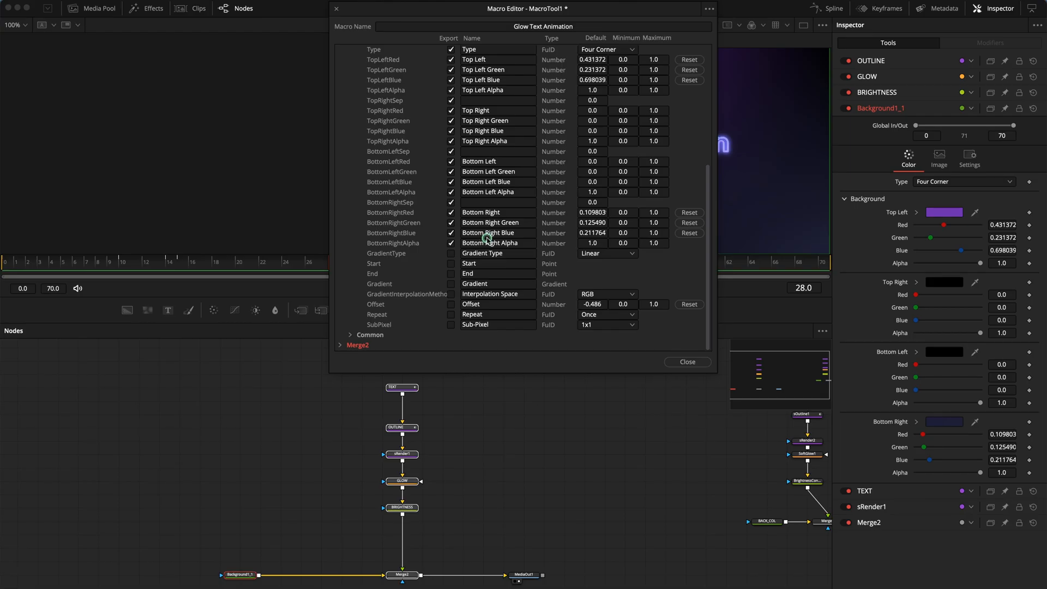
scroll(486, 238, "up", 5)
left_click(340, 103)
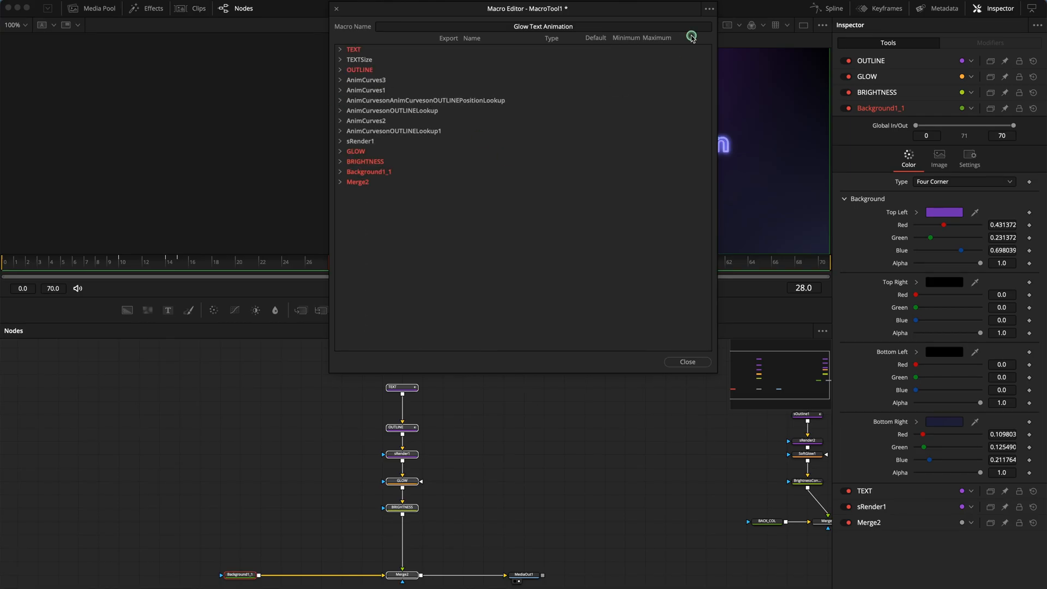
Save the macro as Glow Text Animation on the Desktop and move its .setting file into the Fusion/Templates/Edit/Titles folder in Finder.
left_click(709, 8)
left_click(725, 44)
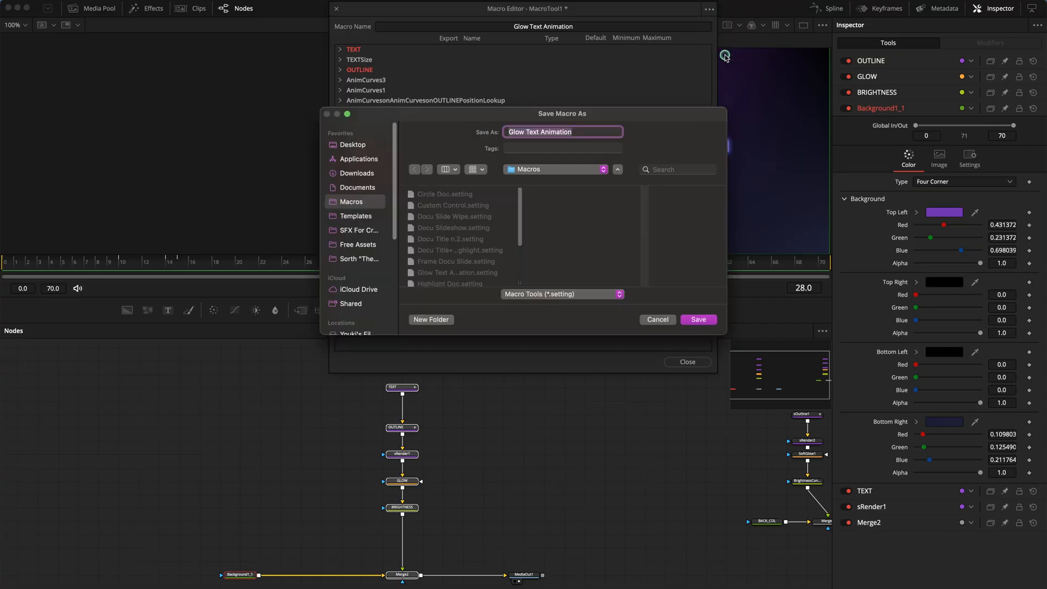
left_click(350, 145)
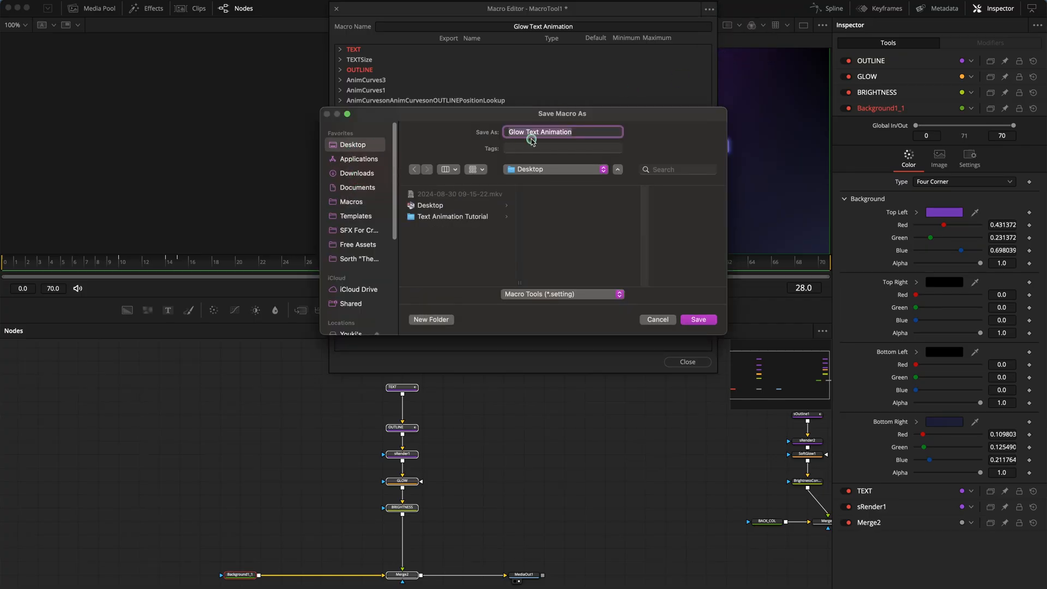
left_click(698, 320)
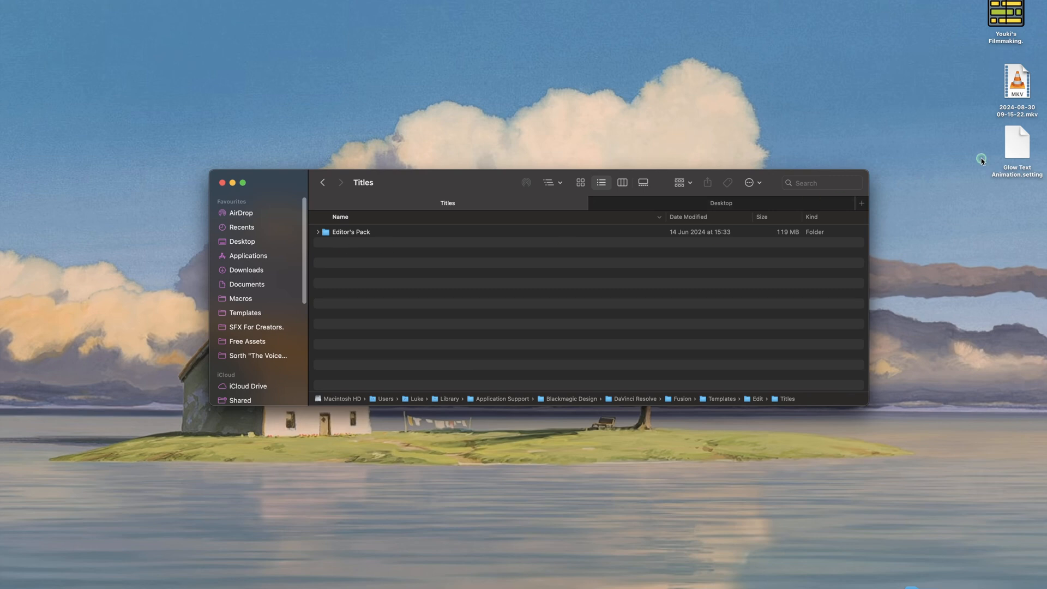
left_click_drag(1018, 147, 353, 271)
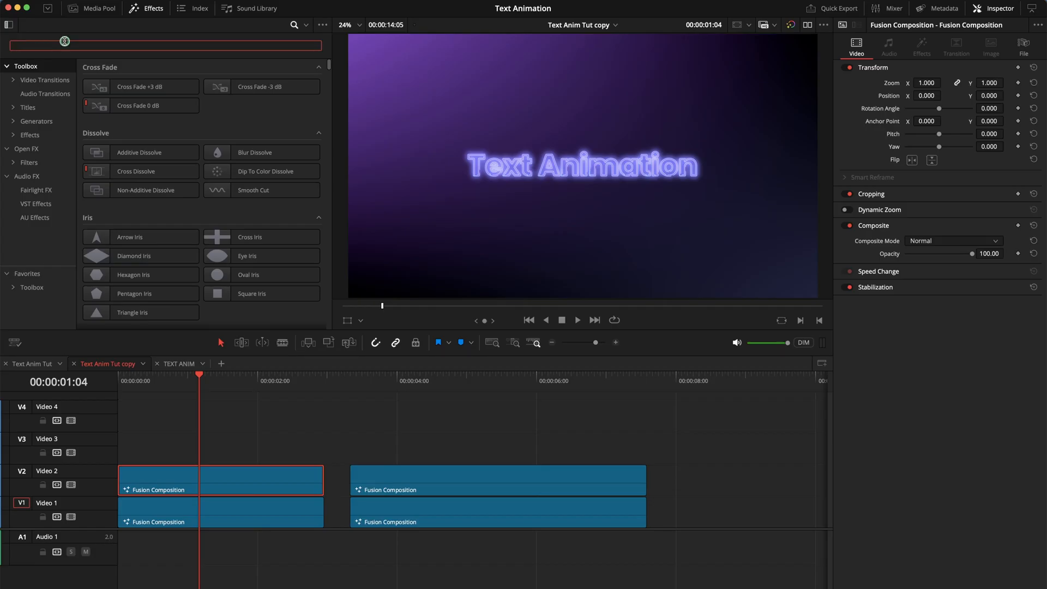
In DaVinci Resolve, find the Glow Text Animation Fusion title, place it on Video 3 and review its exported controls.
type("glow")
left_click_drag(145, 134, 605, 439)
scroll(909, 348, "down", 5)
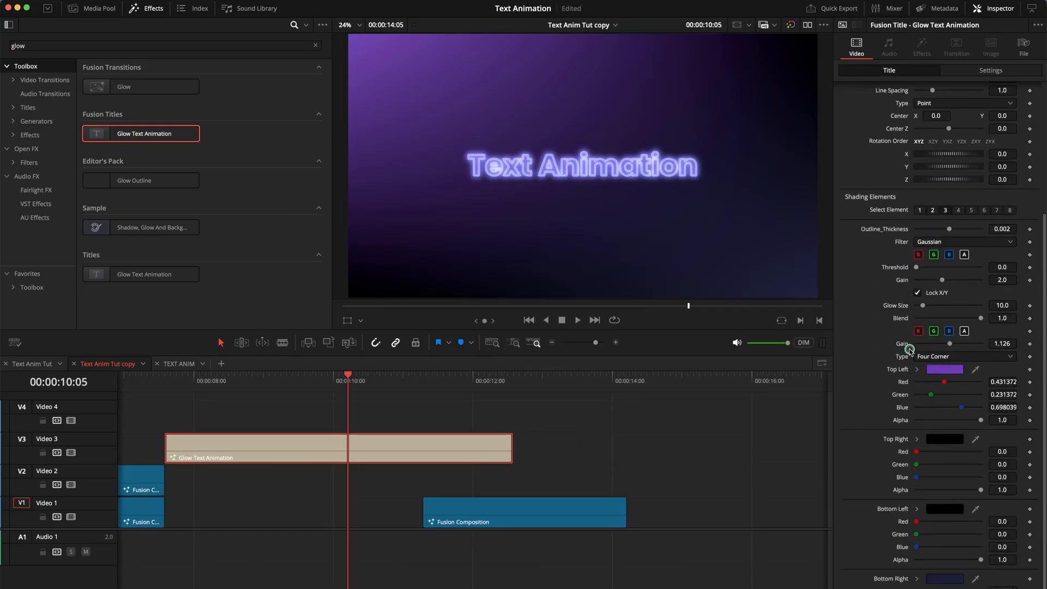
scroll(909, 349, "up", 1)
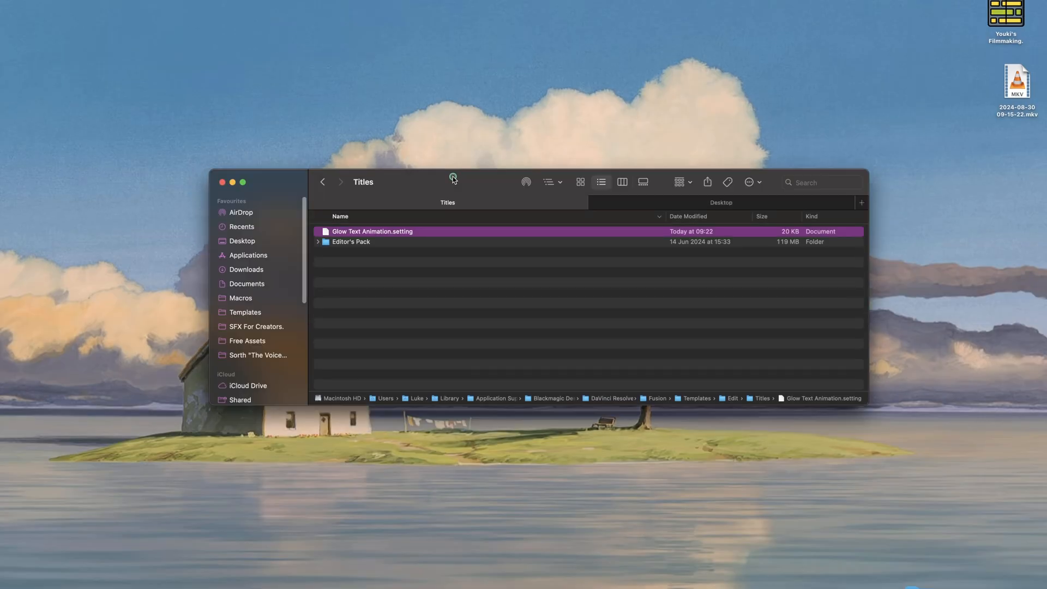
Open Glow Text Animation.setting from the Titles folder in TextEdit.
right_click(386, 233)
mouse_move(410, 244)
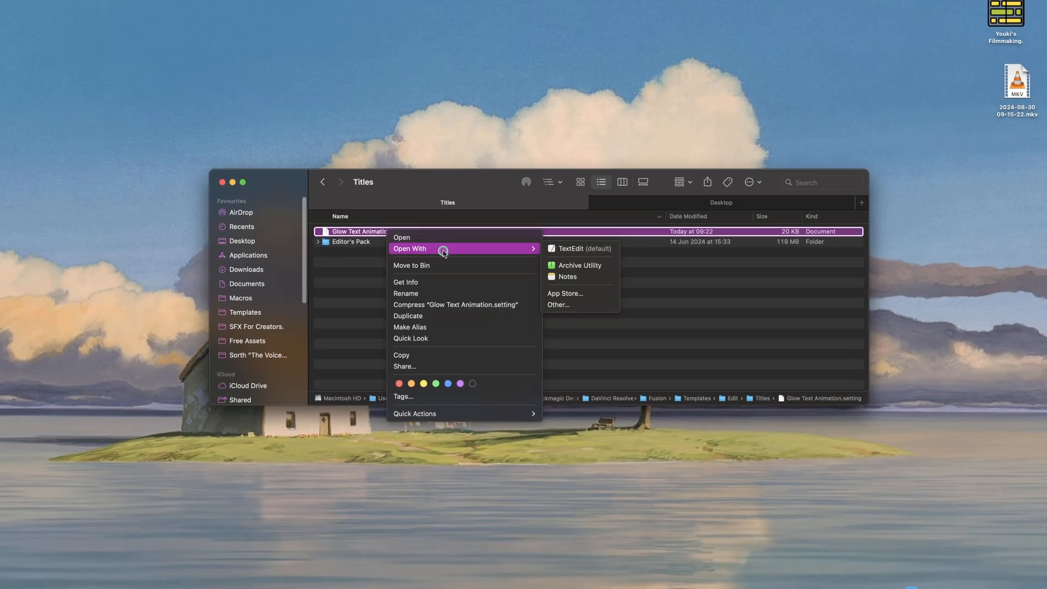
left_click(561, 248)
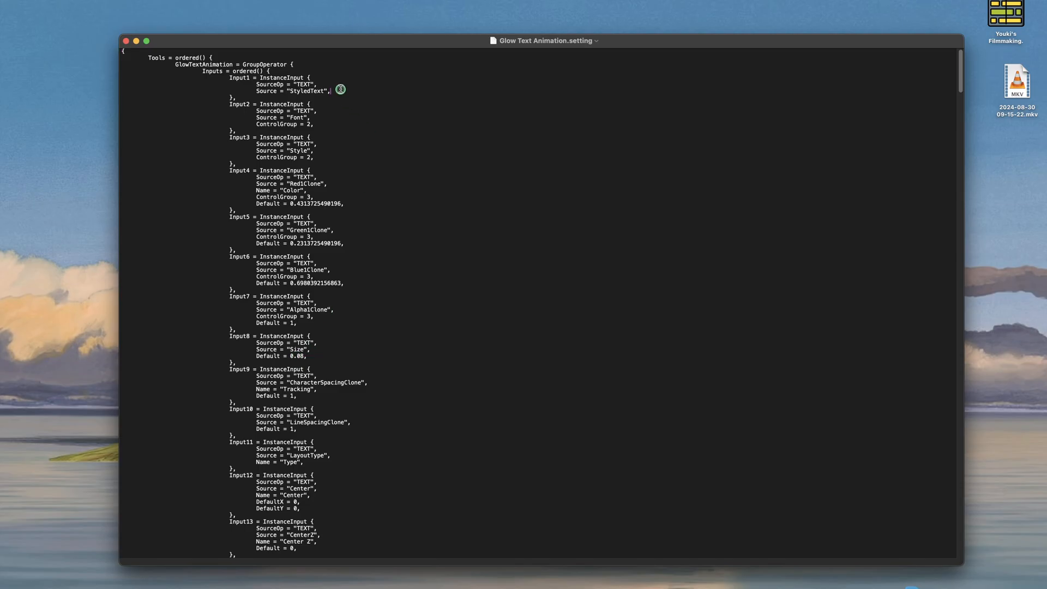
Add the line Page = "Controls", below Source = "StyledText" in Input1.
key("Return")
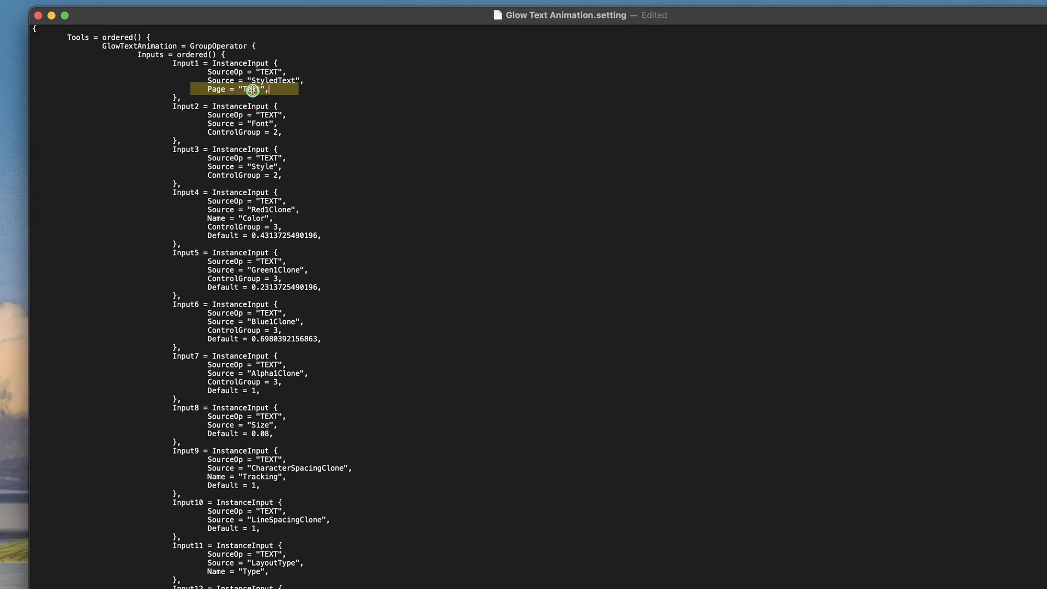
double_click(290, 97)
type("Controls")
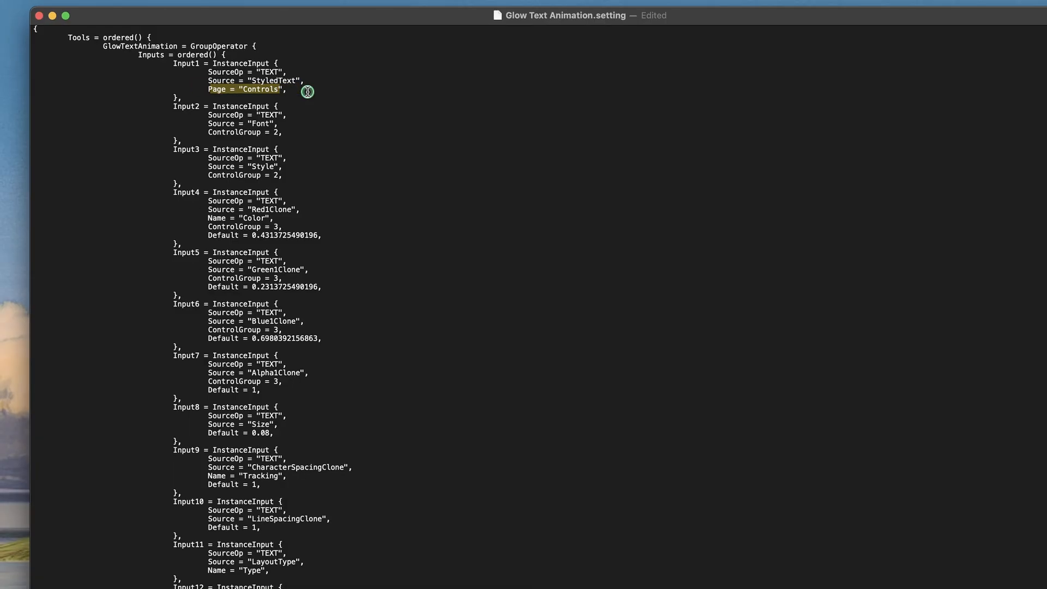
Add the line Page = "Glow_Bright", below Source = "Filter" in the first GLOW input, Input62.
scroll(389, 538, "down", 20)
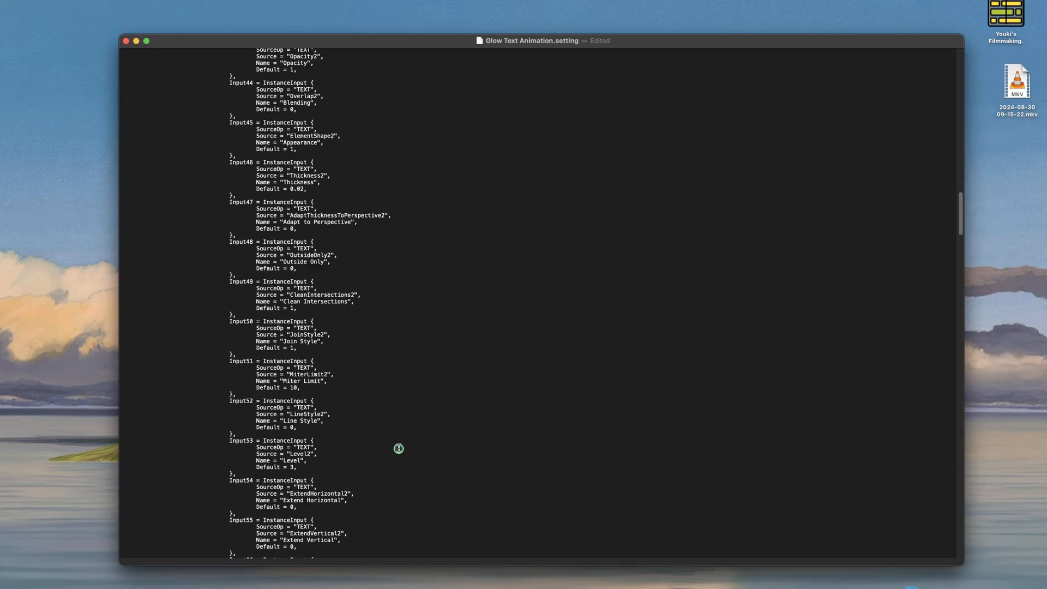
scroll(399, 449, "down", 8)
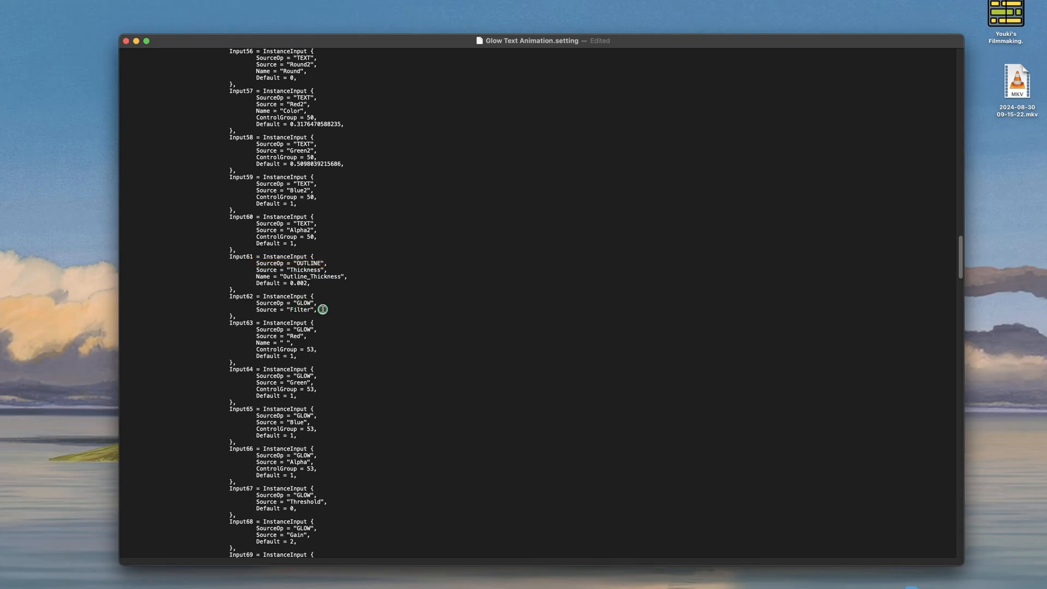
scroll(305, 398, "down", 5)
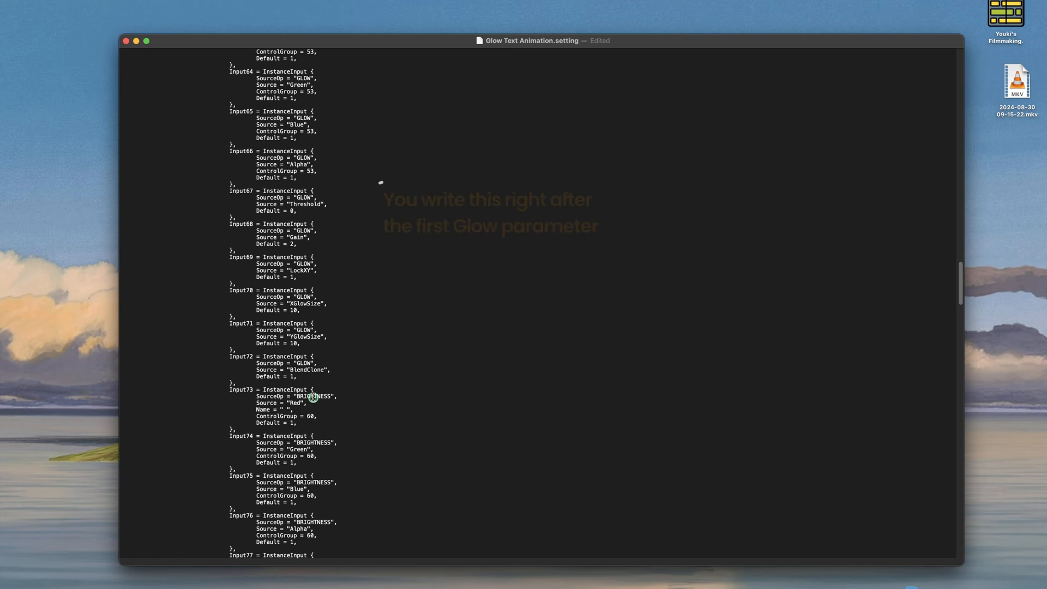
scroll(314, 396, "up", 4)
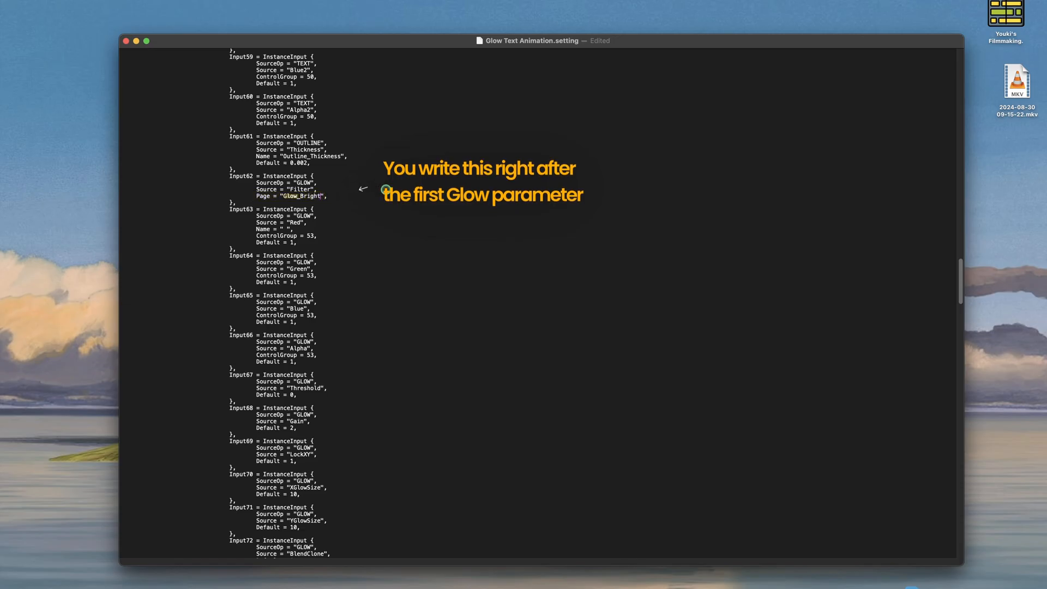
Add the line Page = "Back", below Source = "Type" in the first Background1_1 input, Input78.
scroll(349, 289, "down", 10)
left_click(285, 282)
type("Page = \"Text\",")
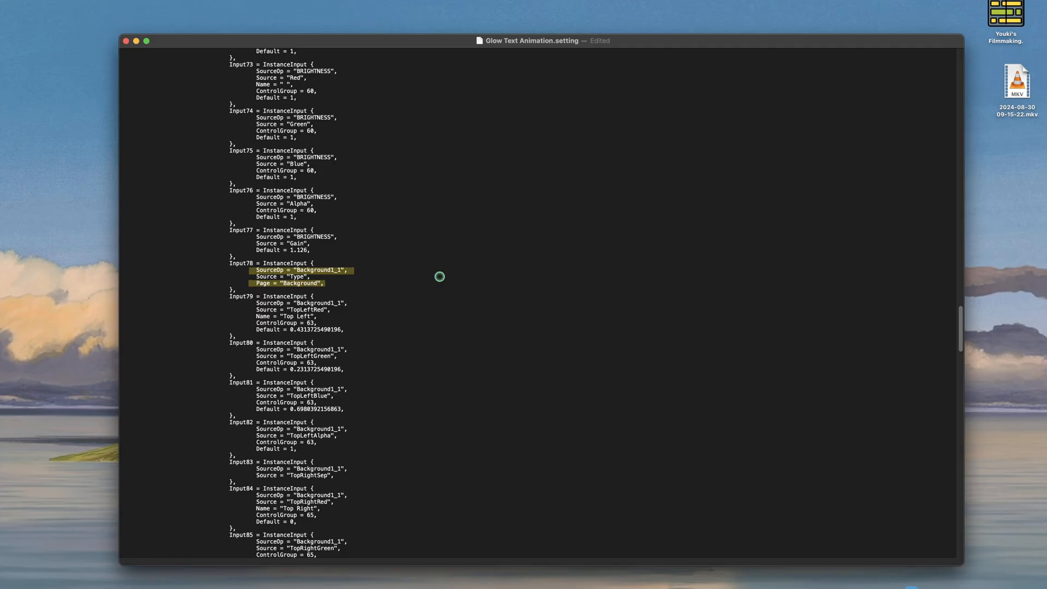
key("BackSpace")
key("BackSpace")
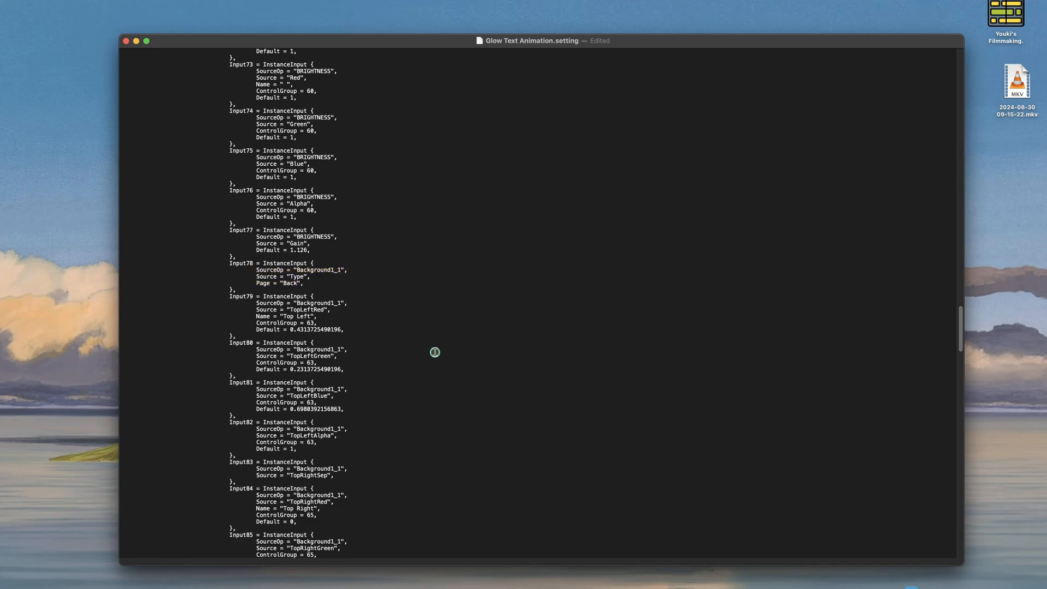
Save the edited Glow Text Animation.setting file.
scroll(435, 352, "down", 15)
left_click(71, 1)
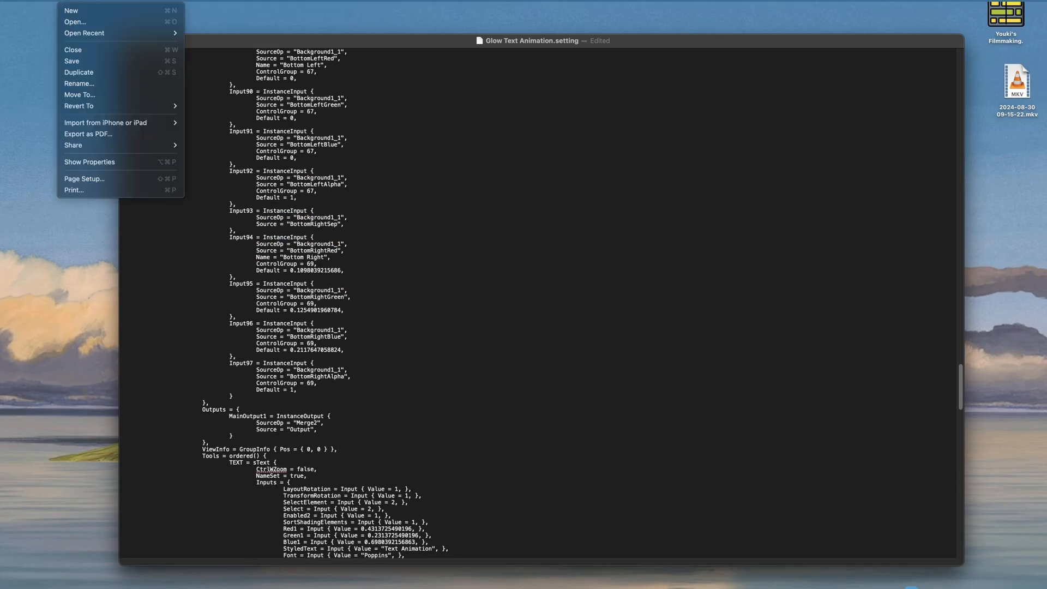
left_click(78, 62)
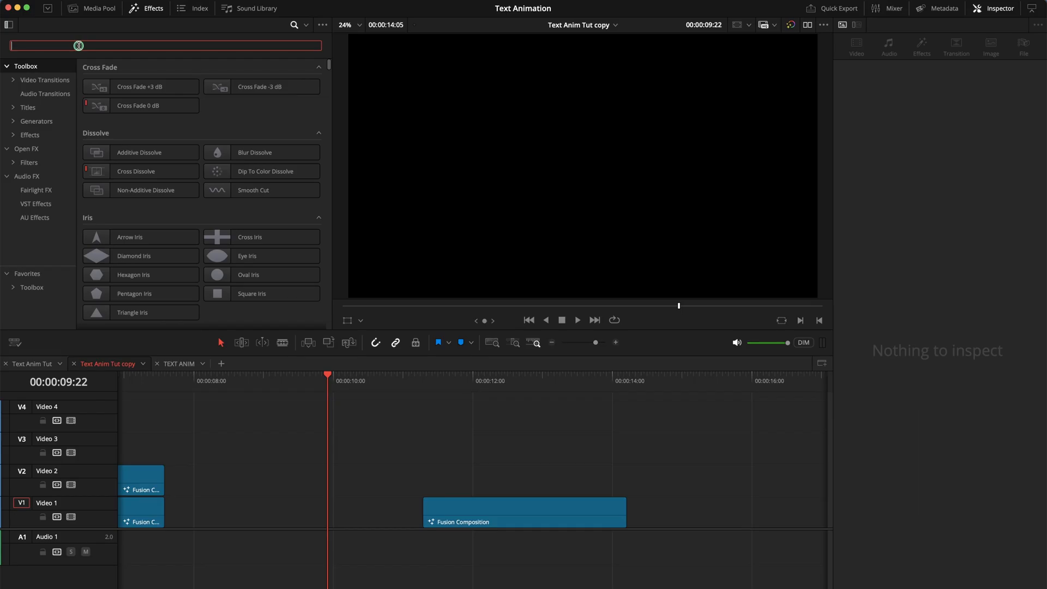
In DaVinci Resolve, search the effects for "glow", add the Glow Text Animation Fusion title to Video 3, and move the playhead to 00:00:11:14.
type("glow")
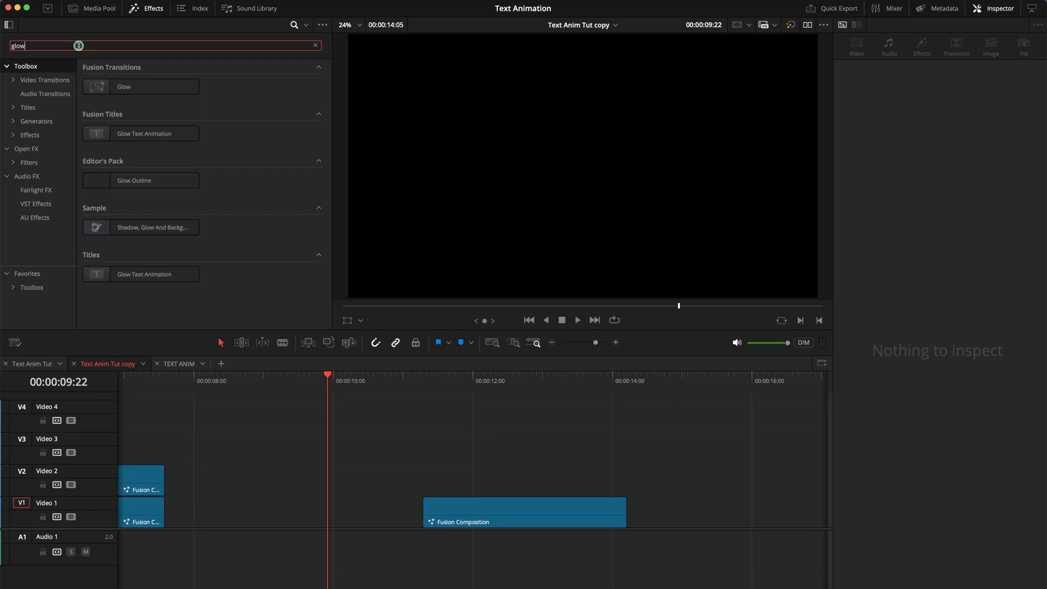
left_click_drag(134, 135, 184, 445)
left_click_drag(327, 375, 443, 375)
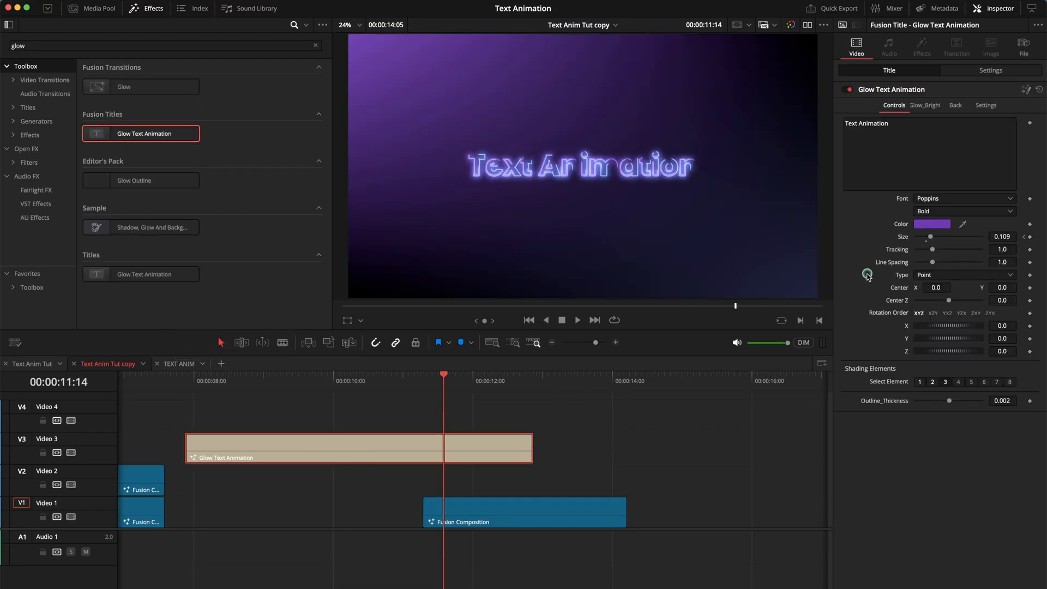
Select shading element 2 of the title, and raise the glow Gain to about 3.2 on the Glow_Bright page.
left_click(932, 381)
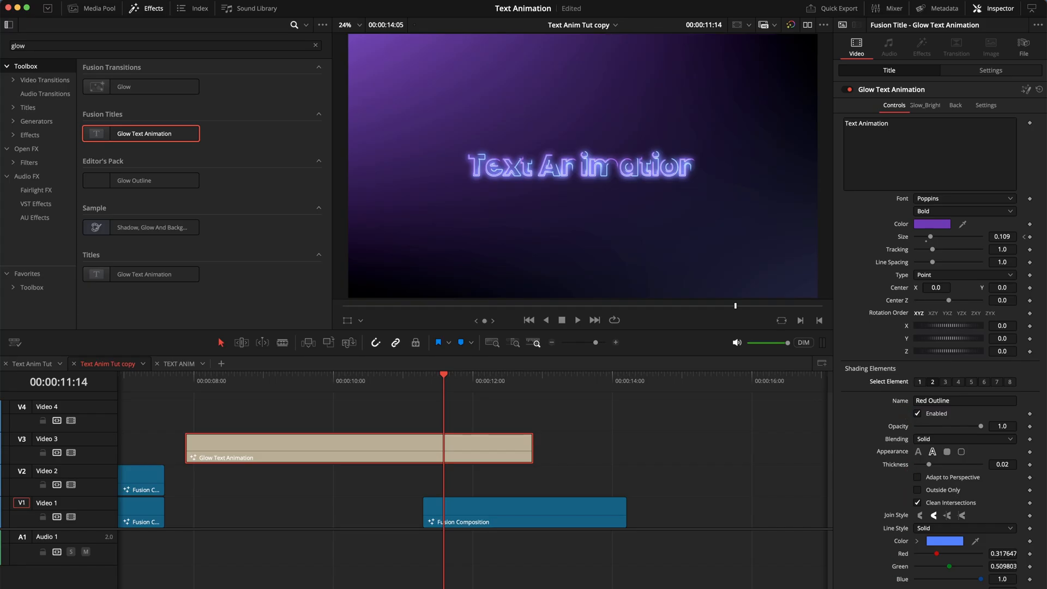
left_click(976, 189)
left_click(925, 105)
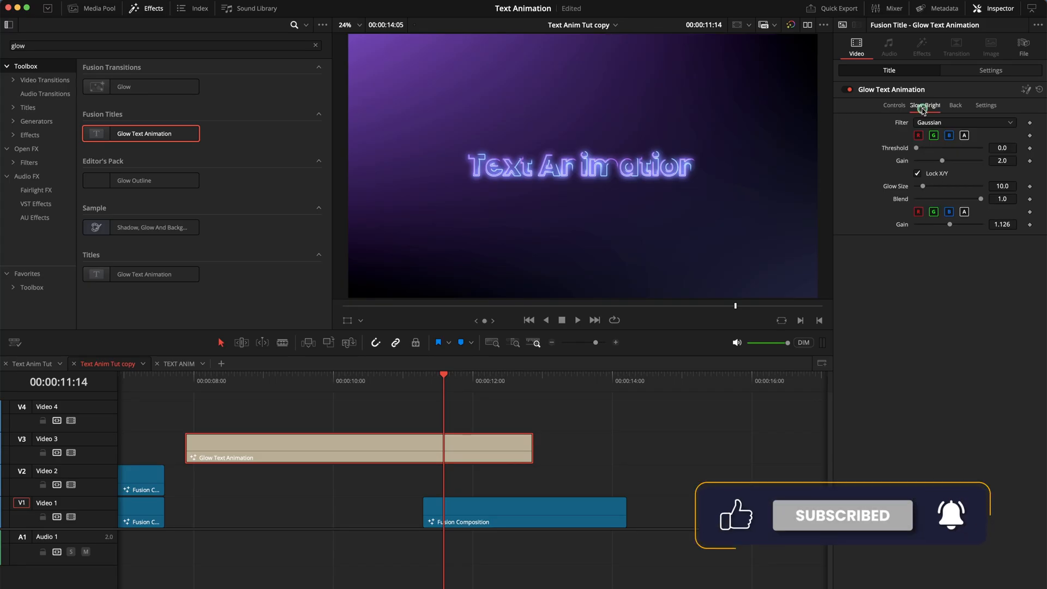
left_click_drag(939, 163, 952, 162)
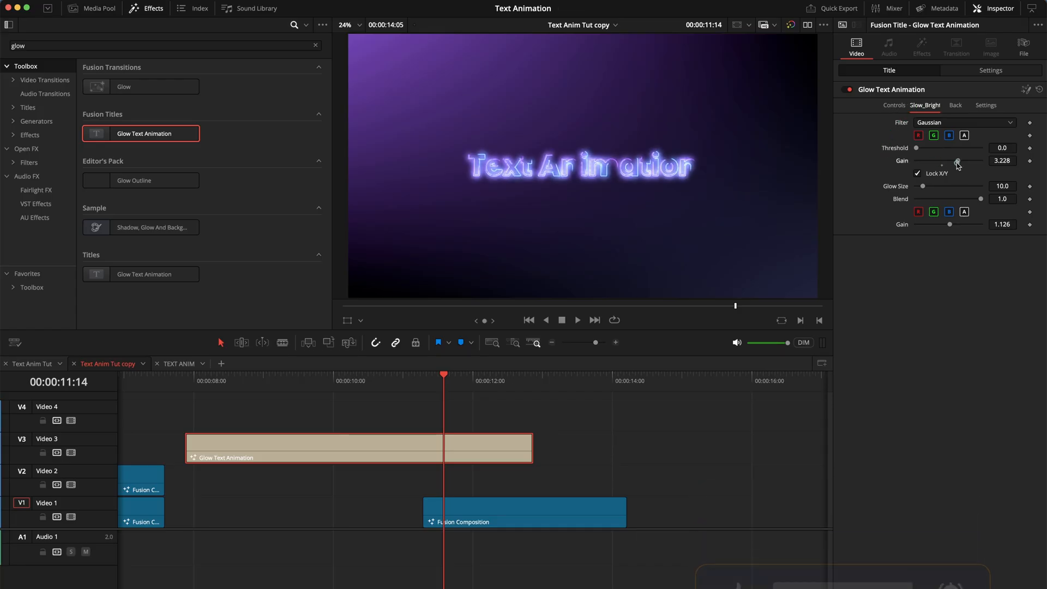